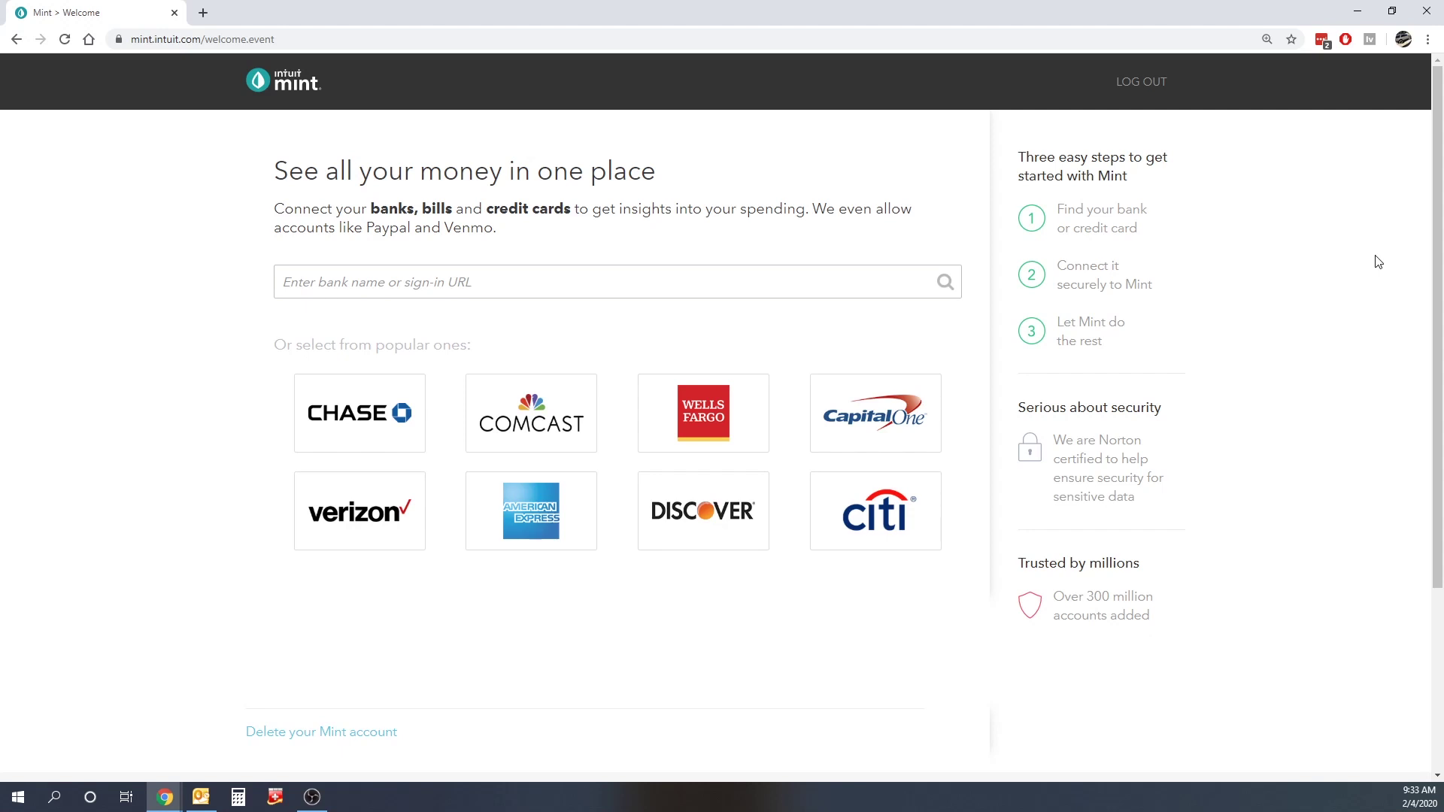
Step: Continue past sign-in to the Overview listing Cash, Credit Cards and Loans accounts
left_click(696, 413)
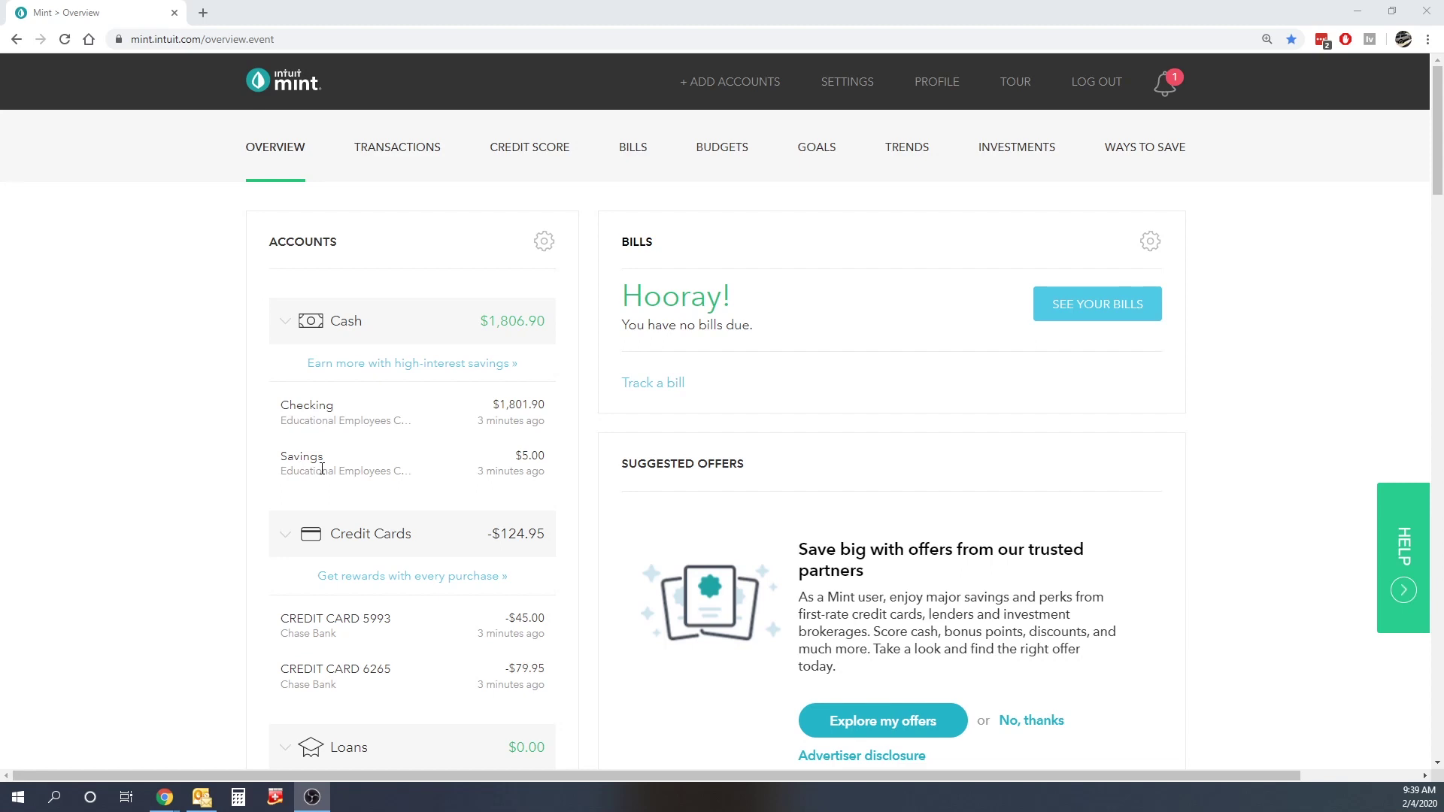
scroll(406, 497, "down", 2)
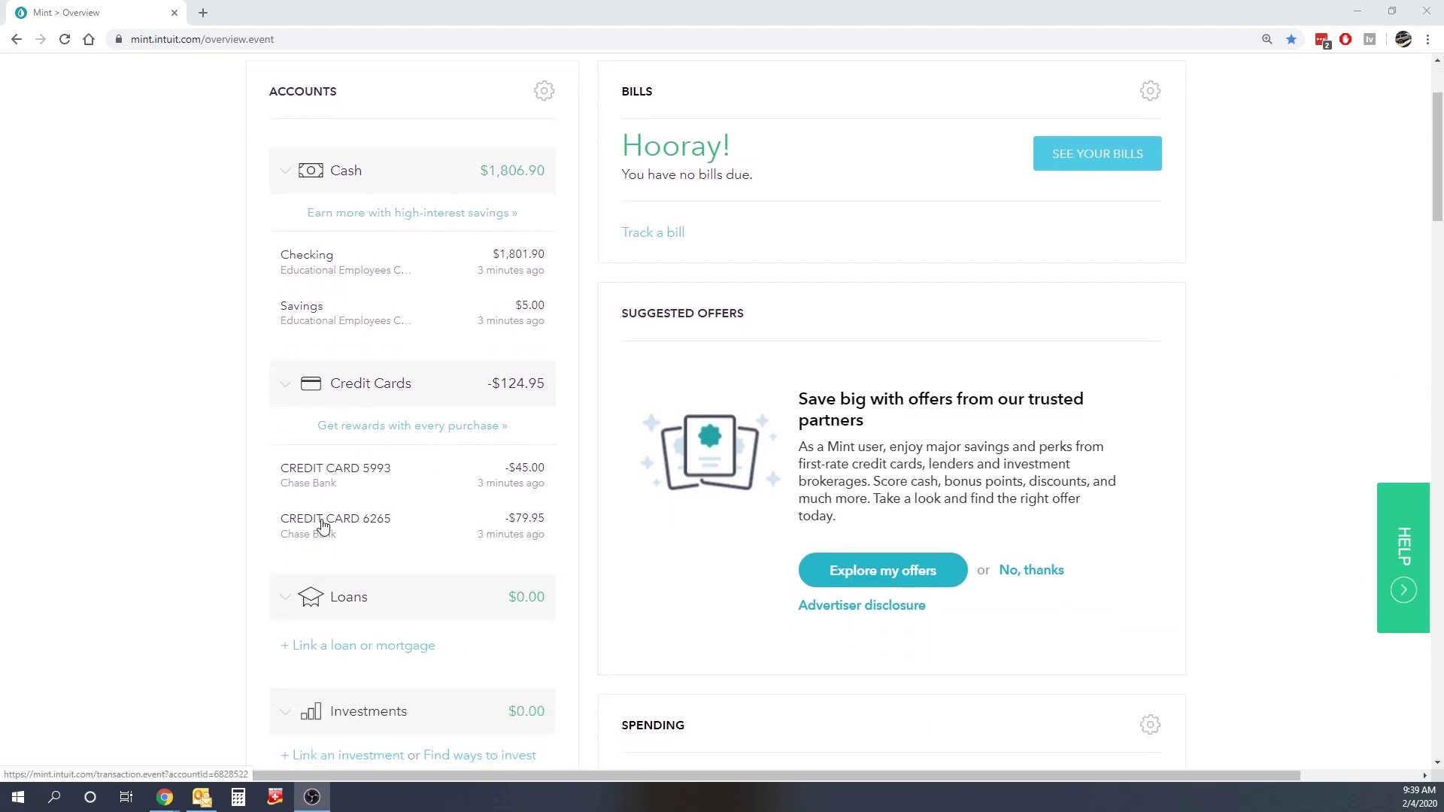
scroll(197, 520, "down", 5)
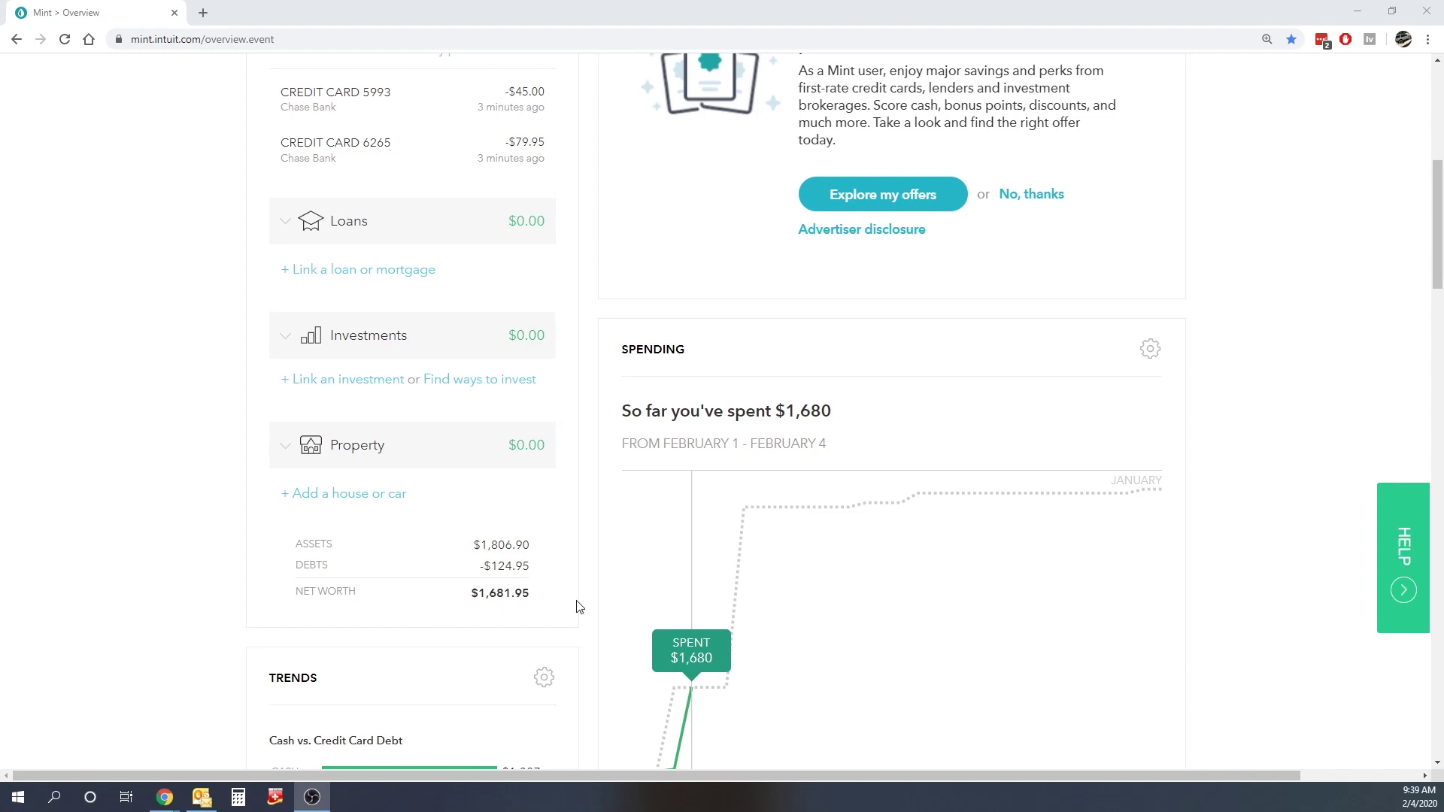
scroll(394, 670, "up", 7)
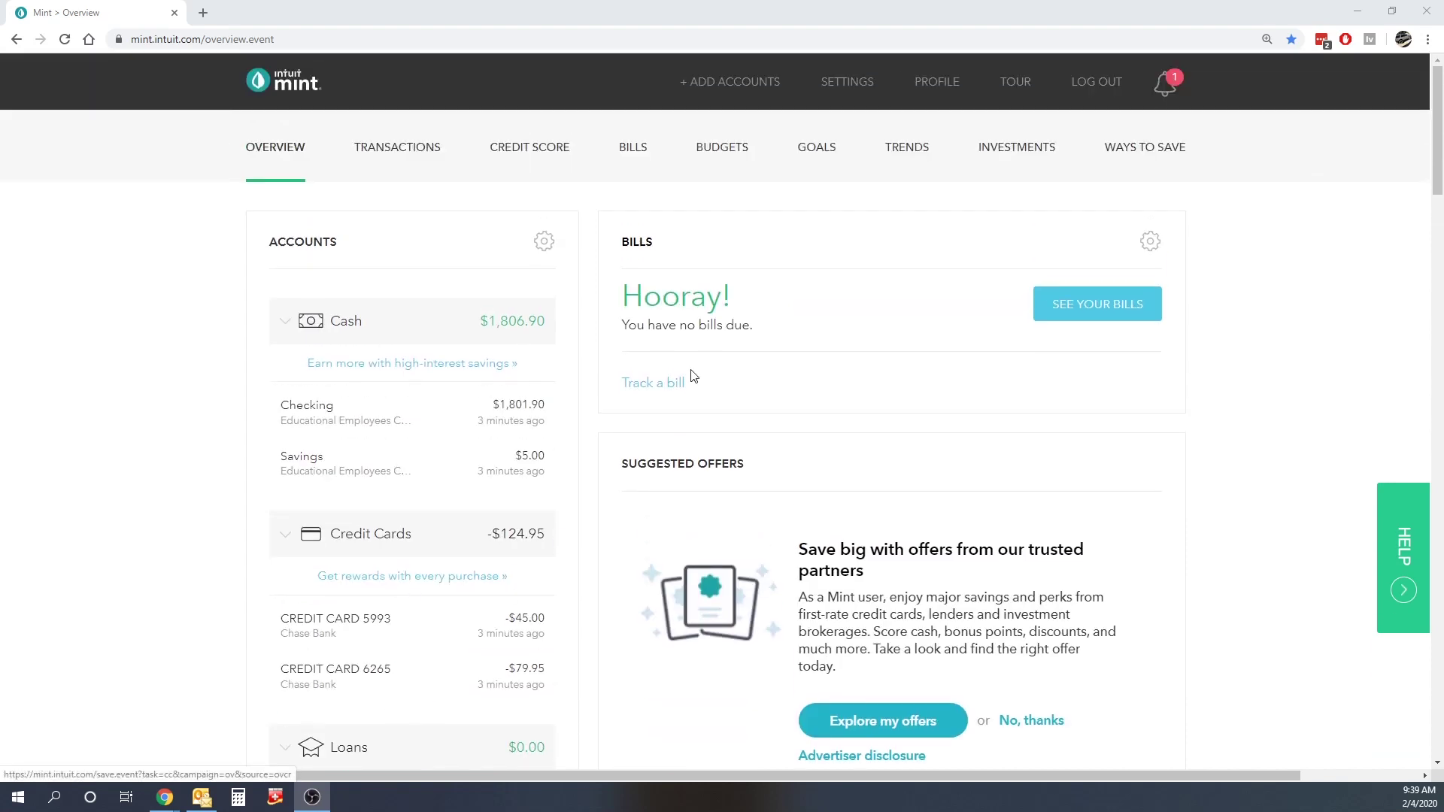
left_click(730, 161)
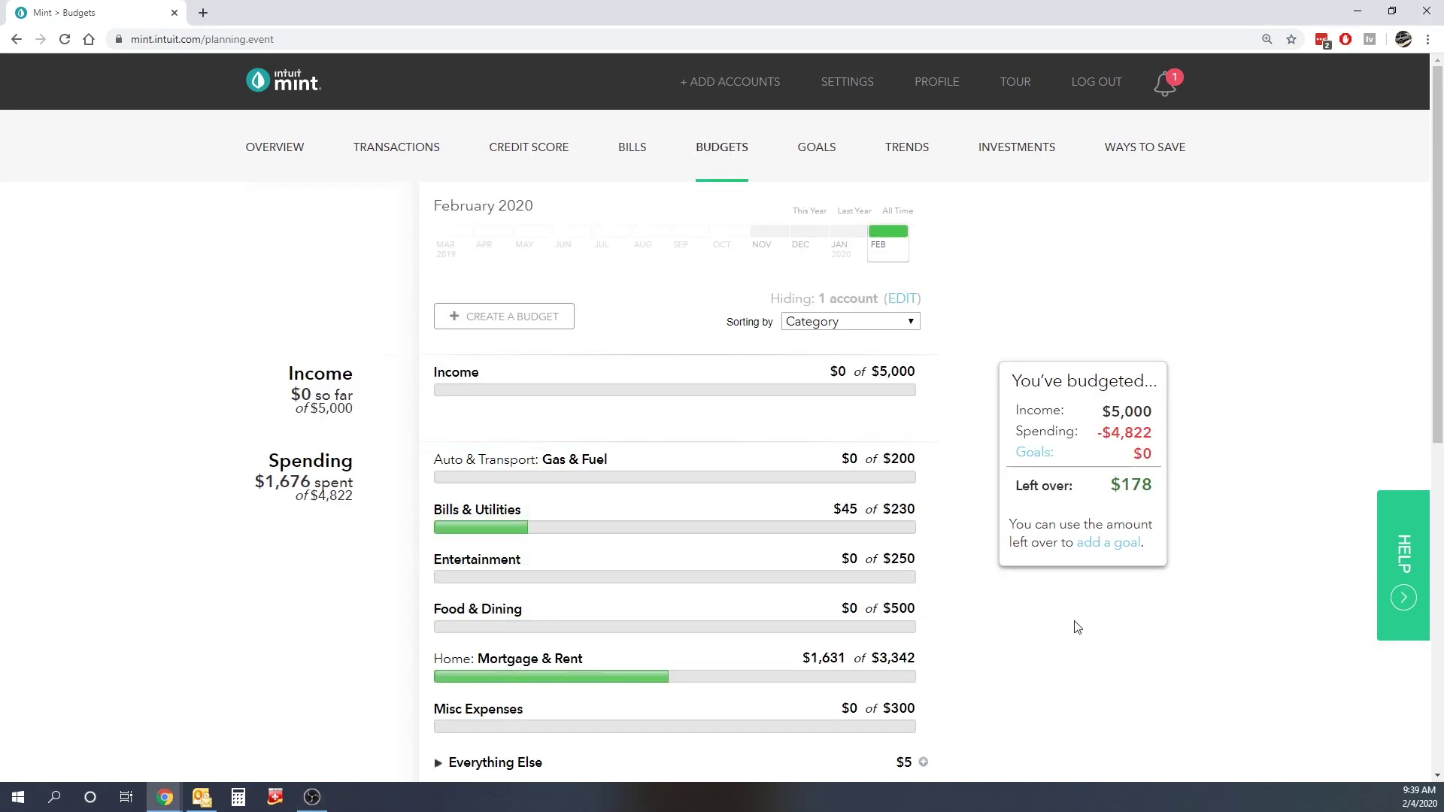
Step: Preview the new-budget category list and the Income budget details, closing both without changes
scroll(513, 509, "down", 1)
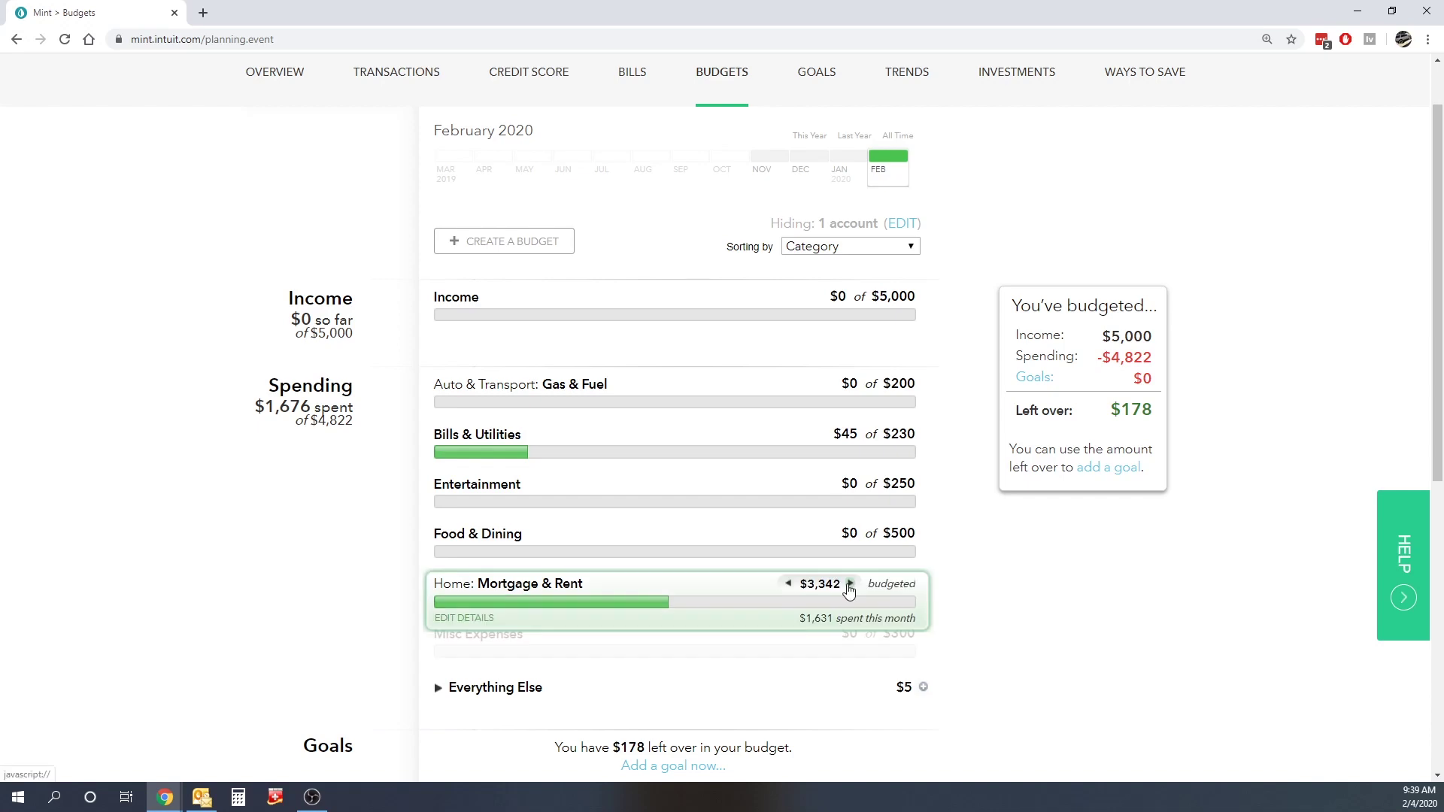
left_click(492, 240)
left_click(497, 318)
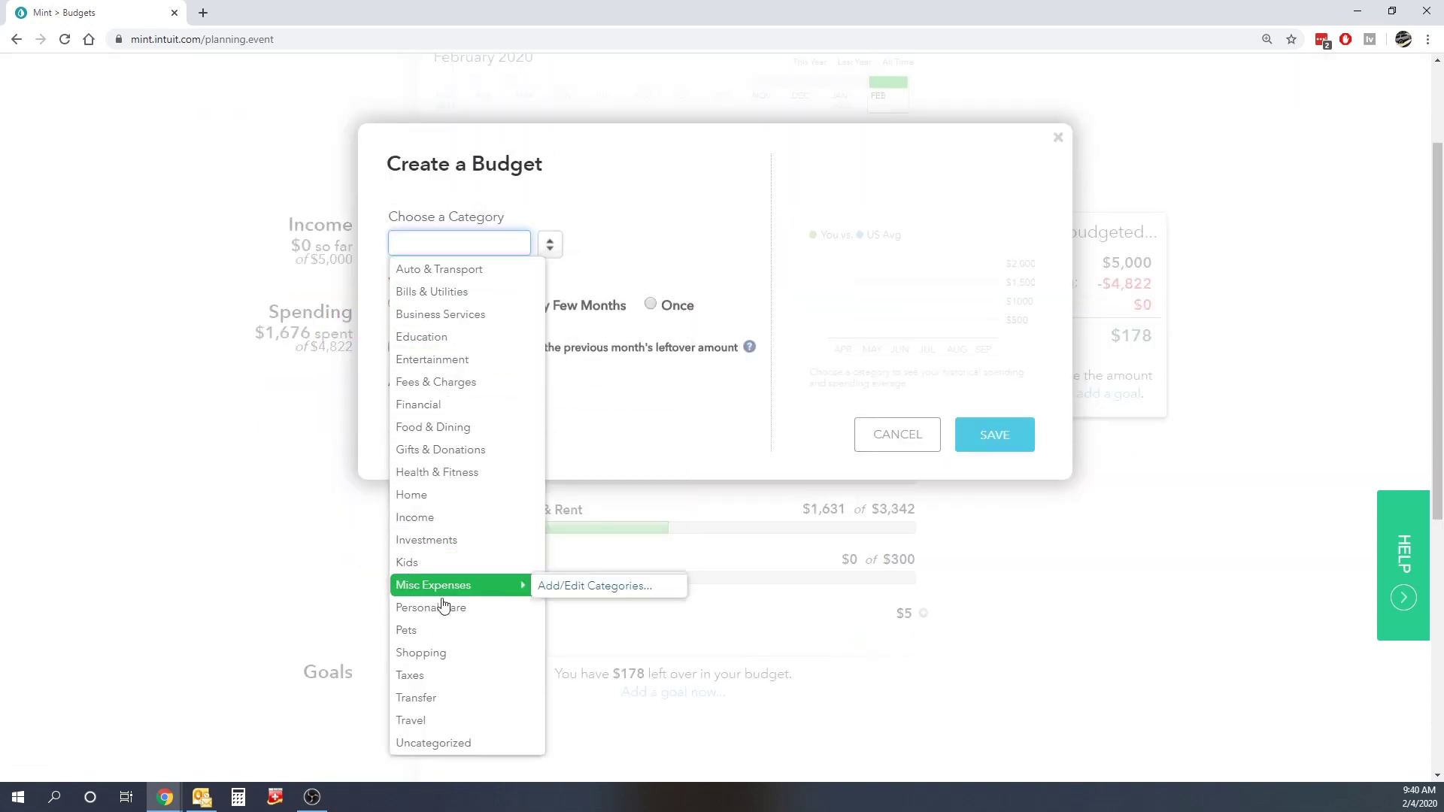
key("Escape")
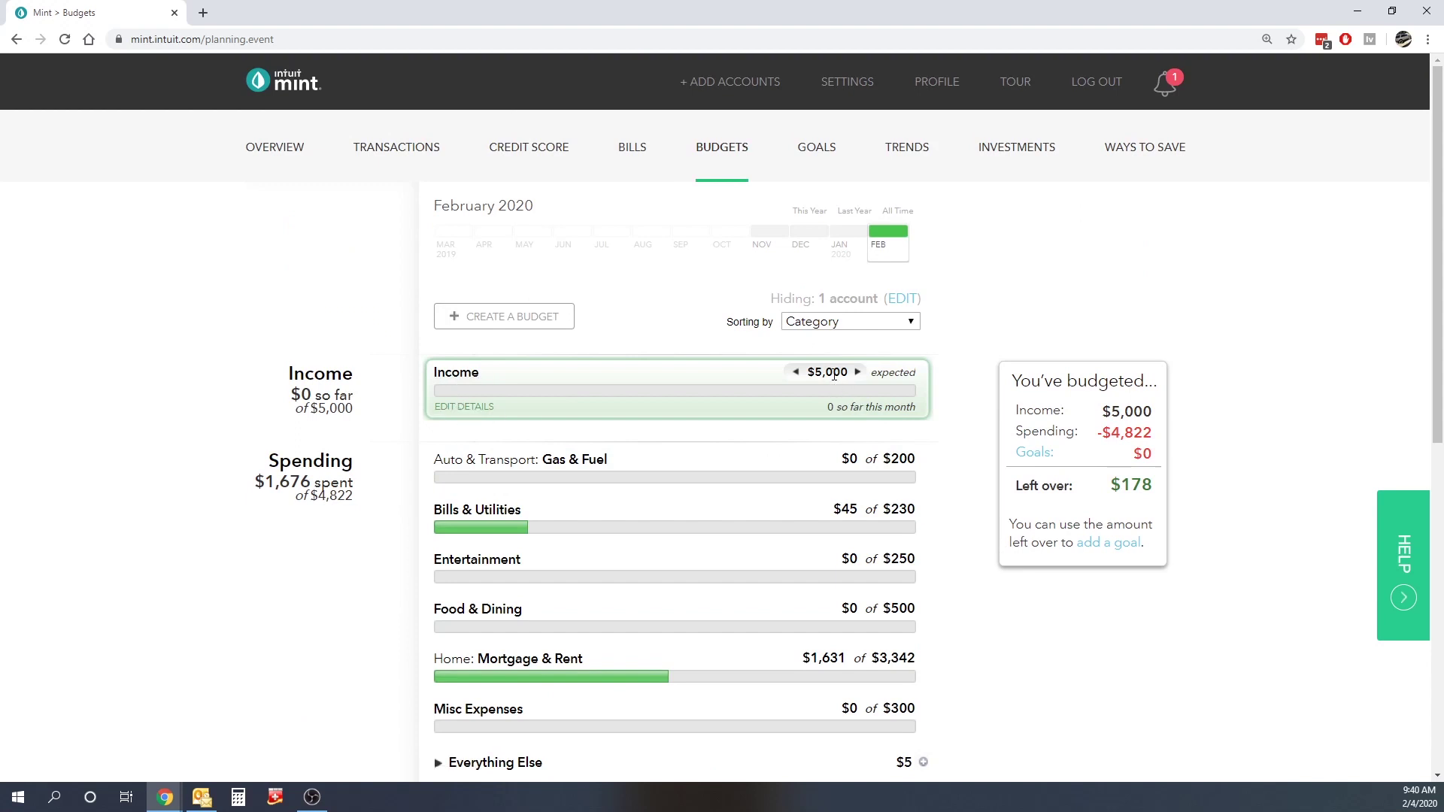
left_click(482, 412)
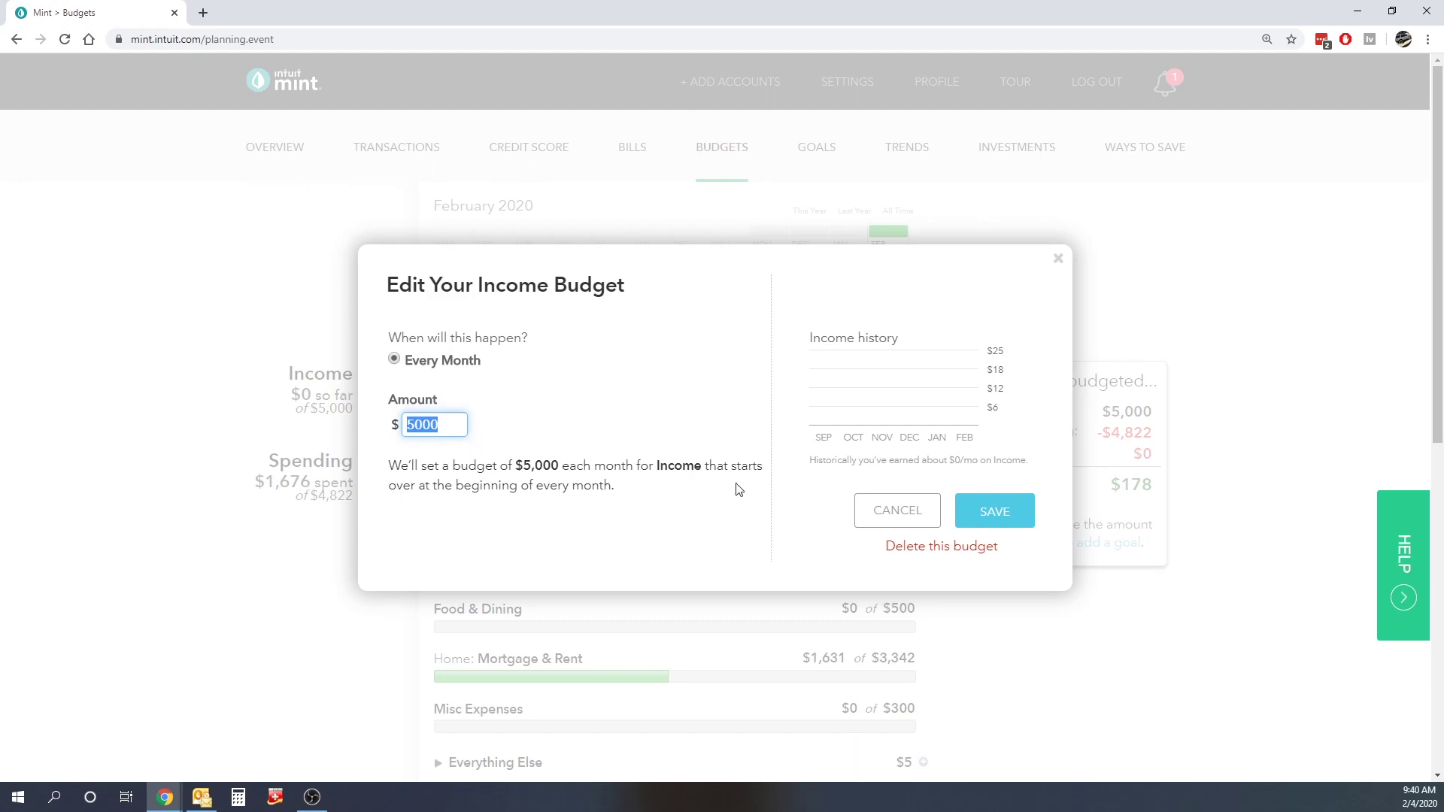
left_click(863, 519)
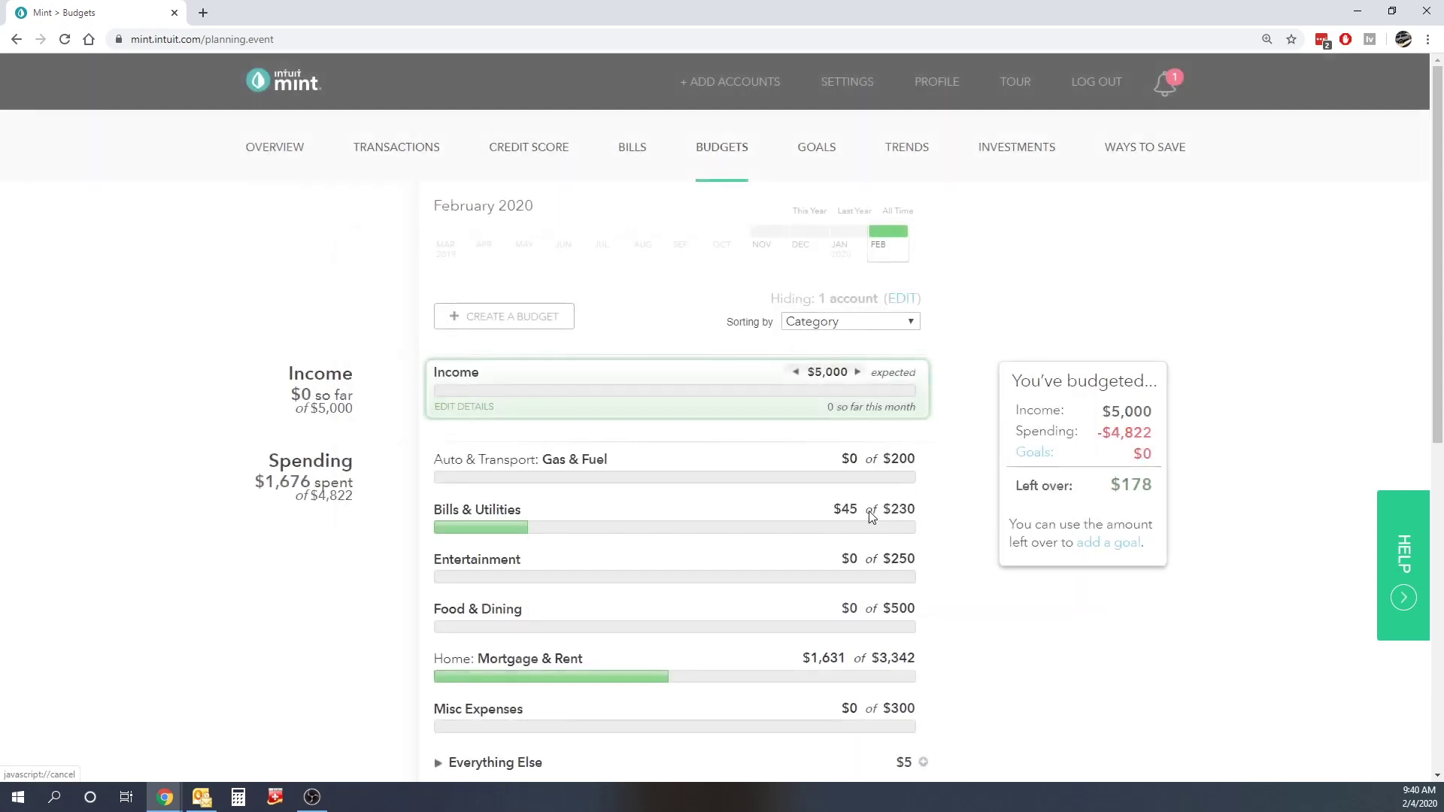
left_click_drag(1015, 409, 1147, 412)
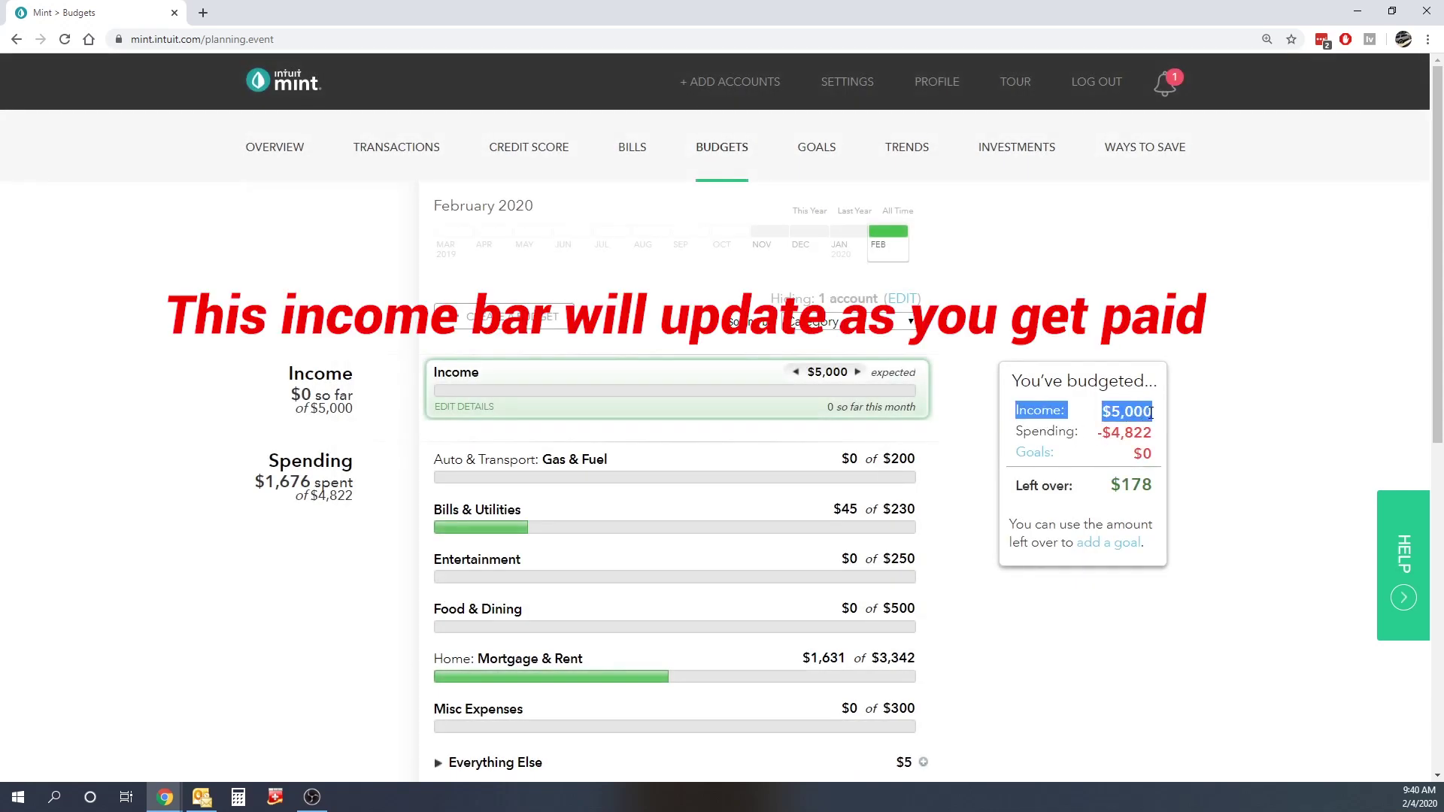
left_click(1146, 412)
scroll(914, 468, "down", 1)
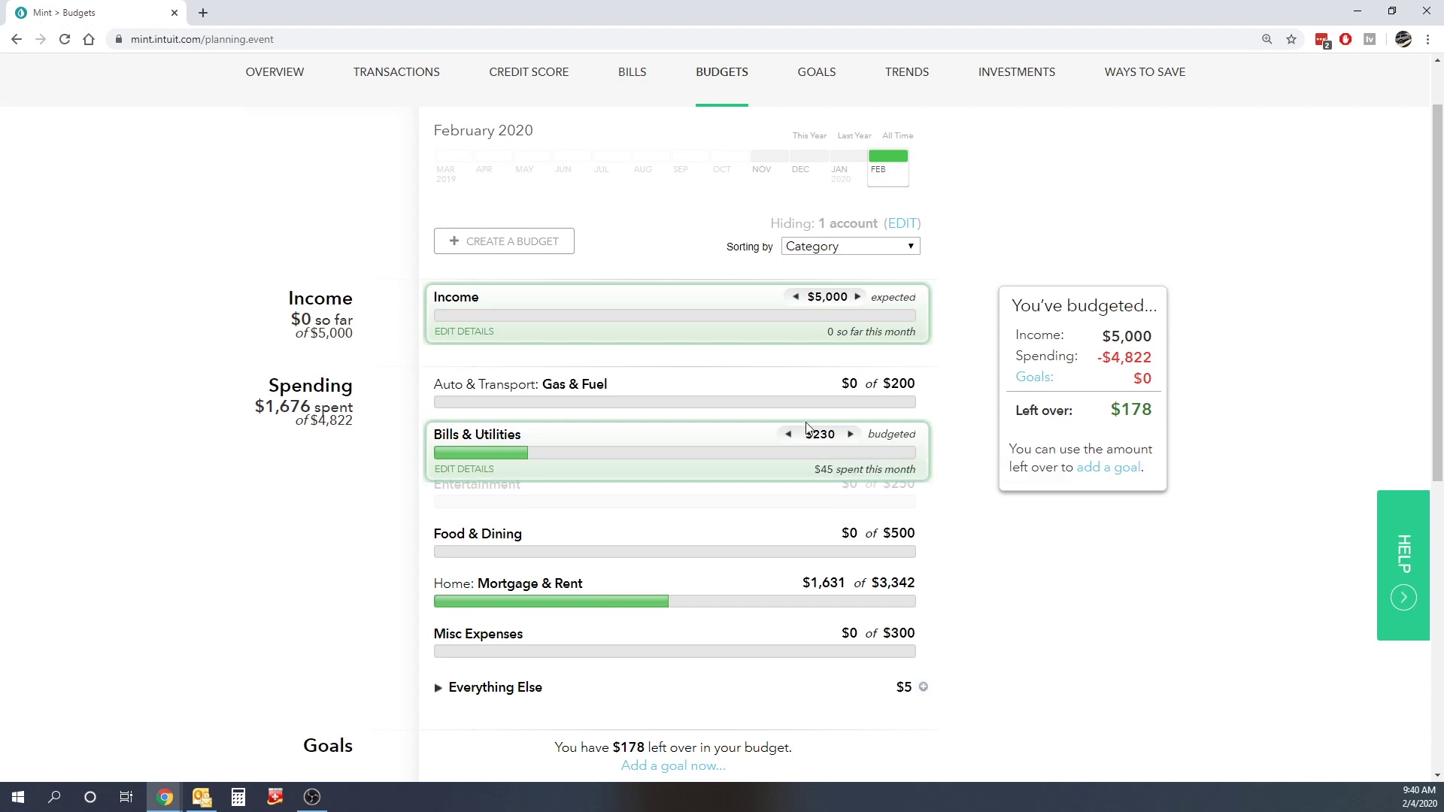
mouse_move(546, 397)
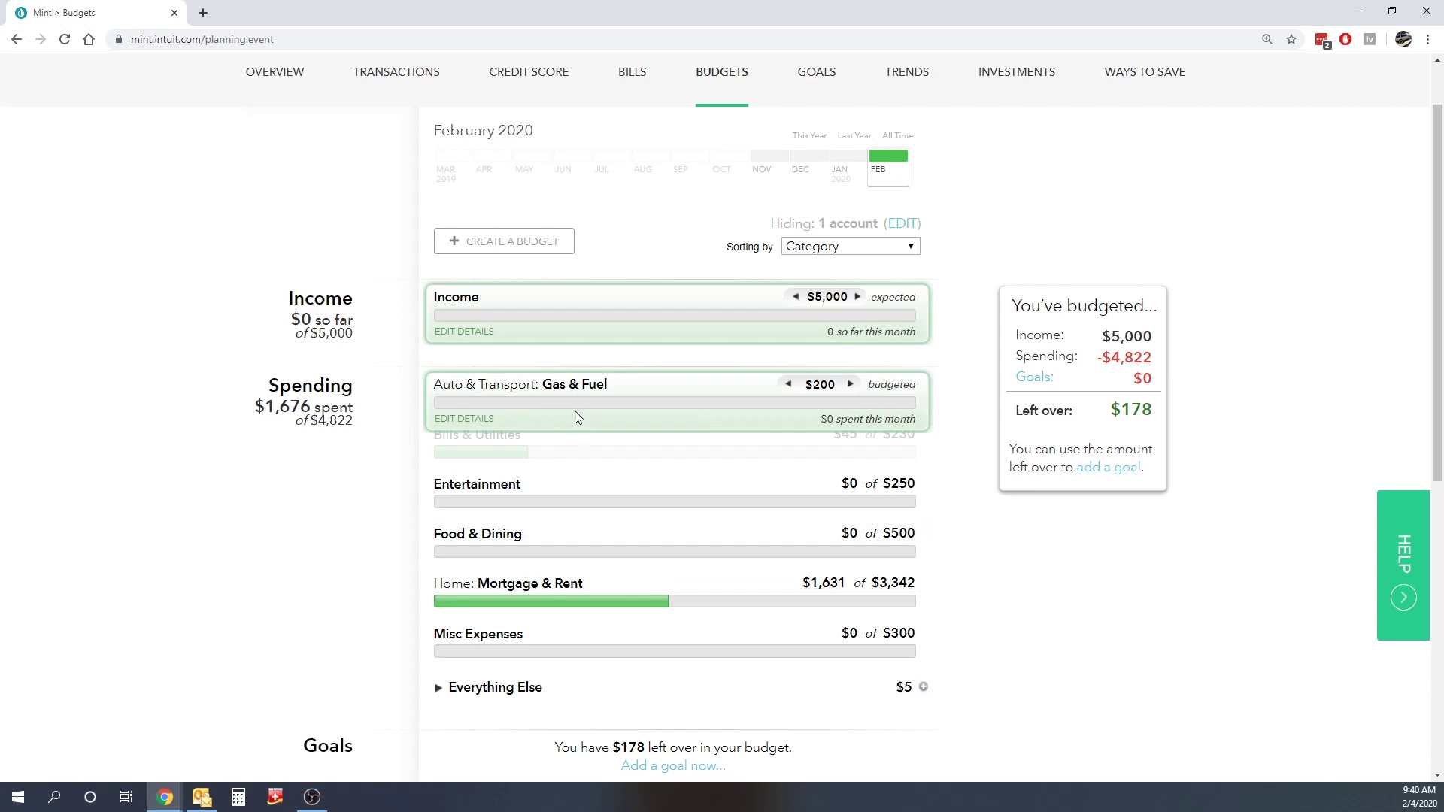
mouse_move(494, 451)
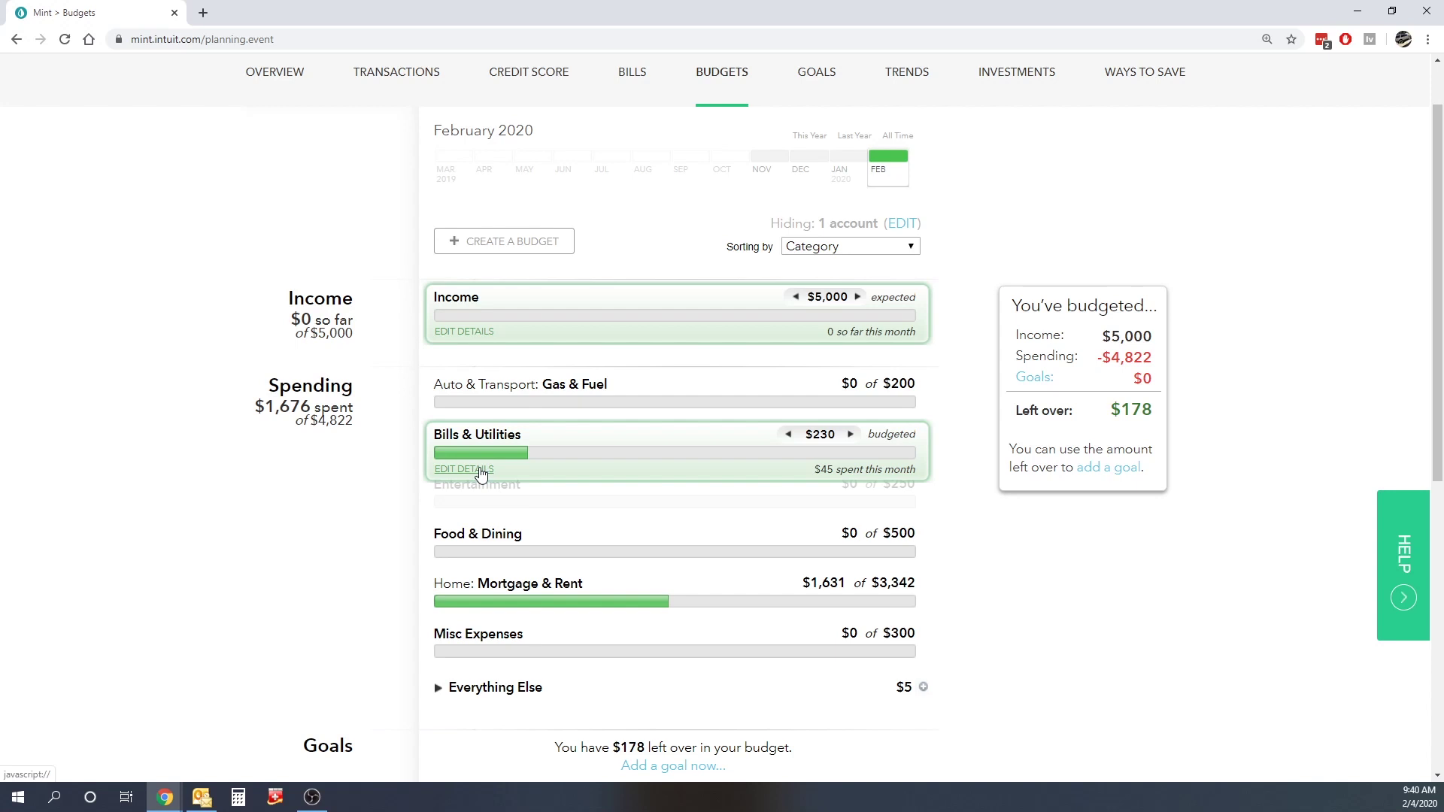
mouse_move(444, 502)
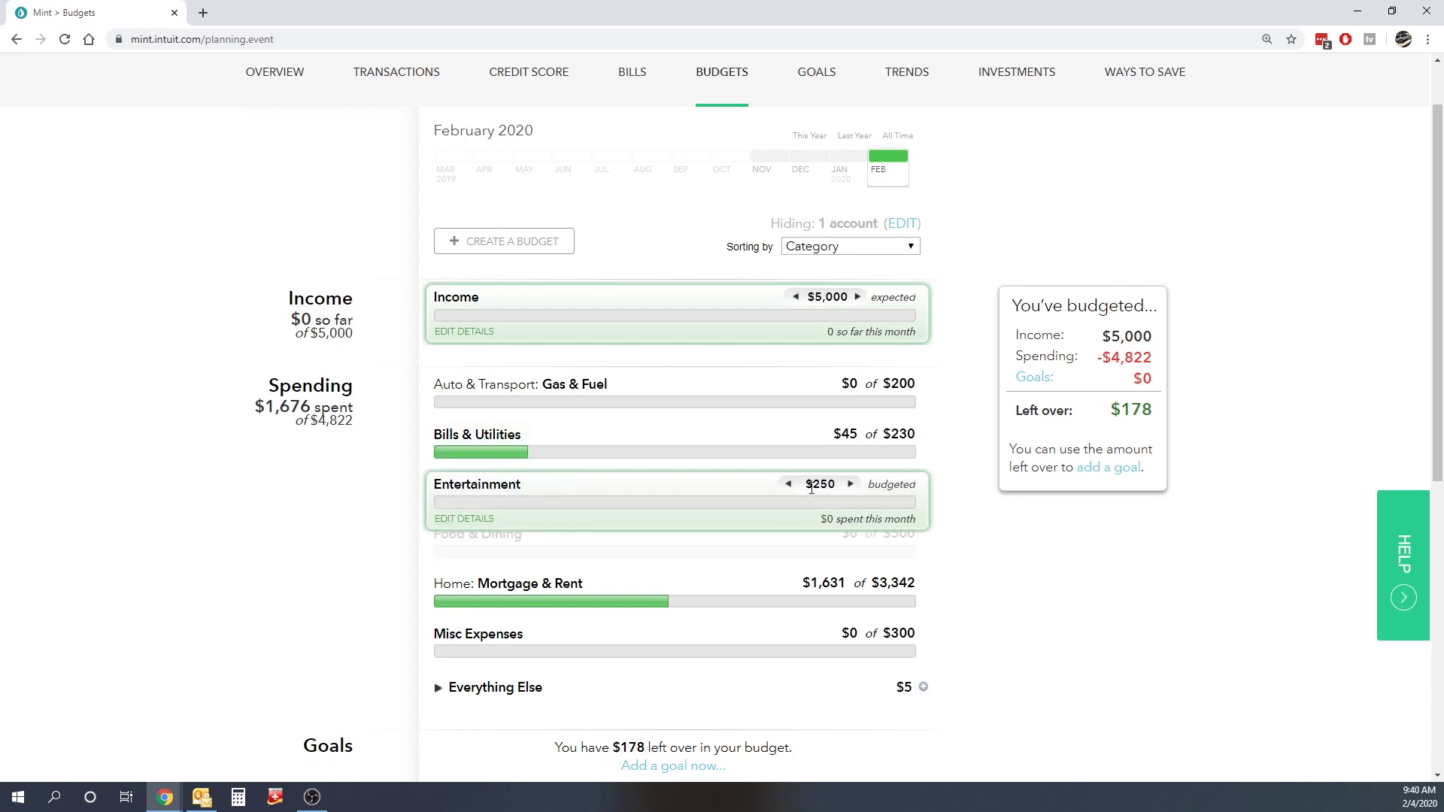
mouse_move(585, 575)
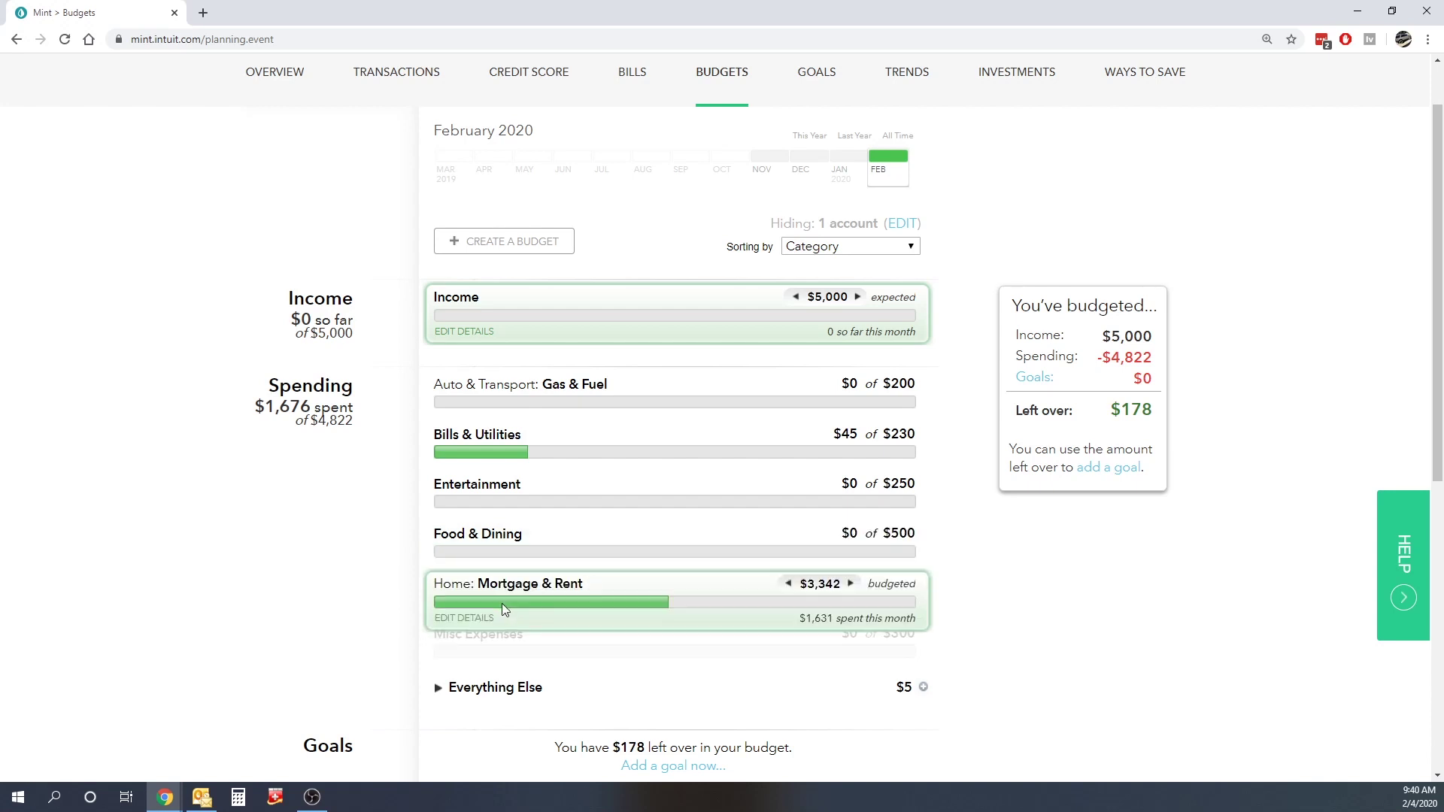
mouse_move(612, 602)
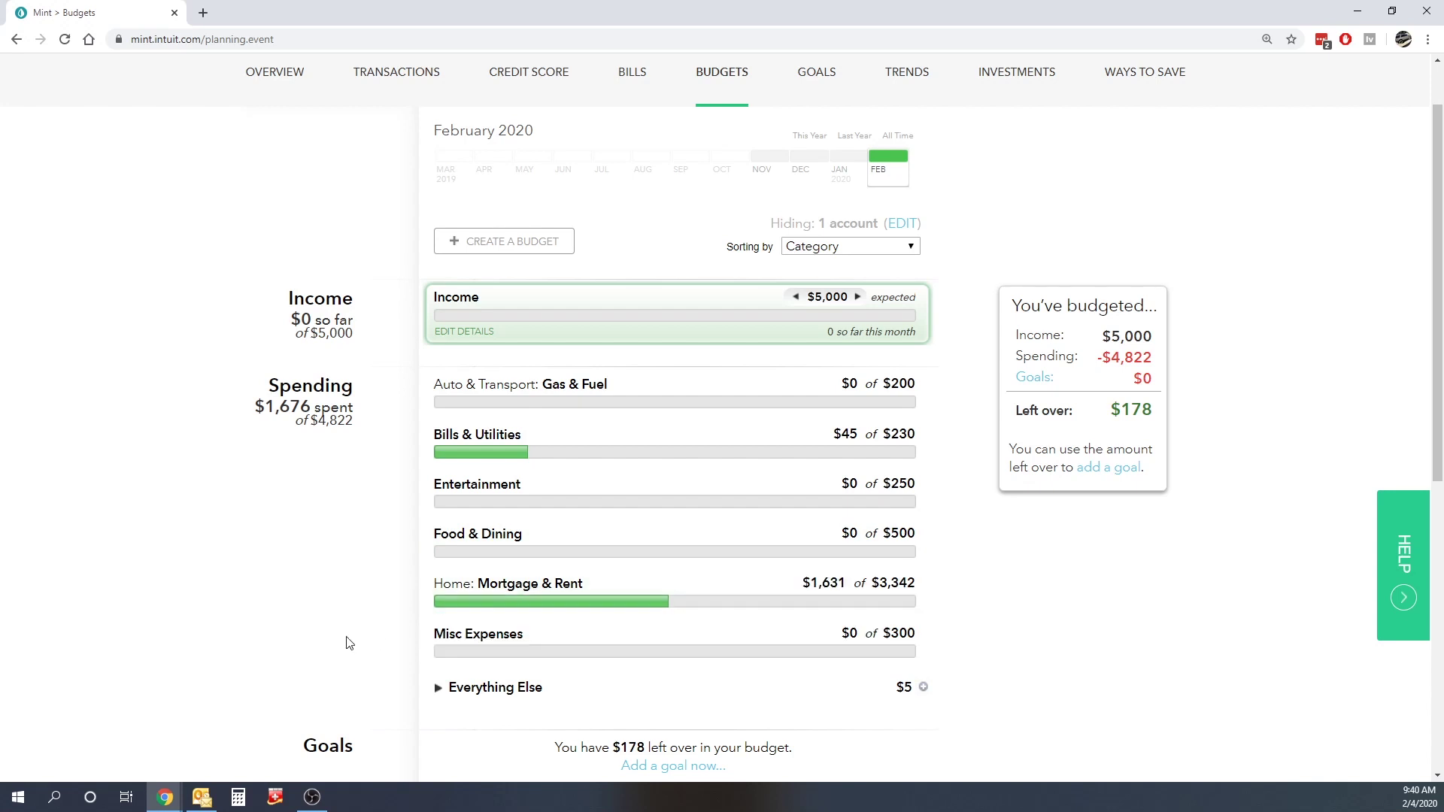
mouse_move(490, 653)
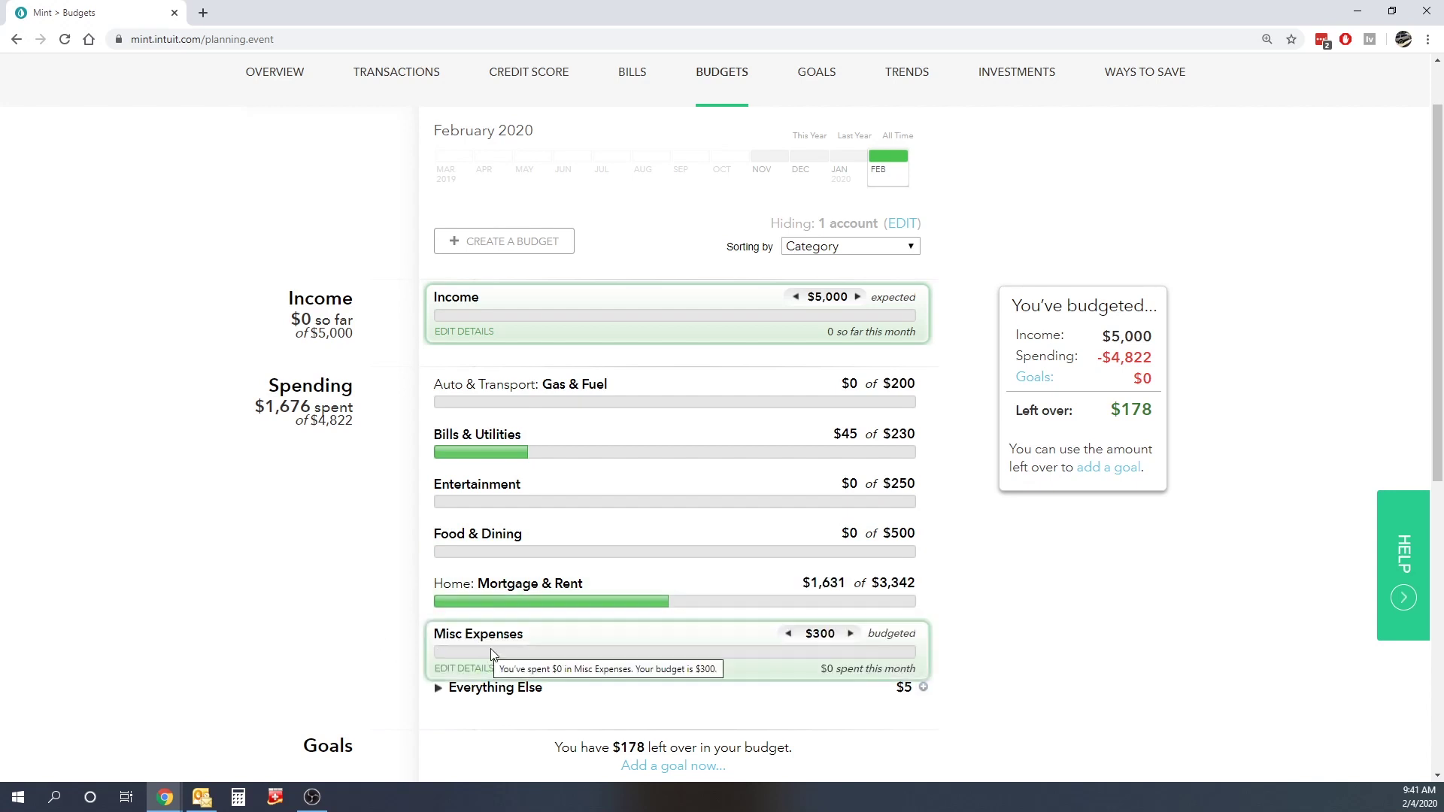
Step: Expand Everything Else and view the transactions behind the Bank Fee budget
scroll(492, 654, "down", 1)
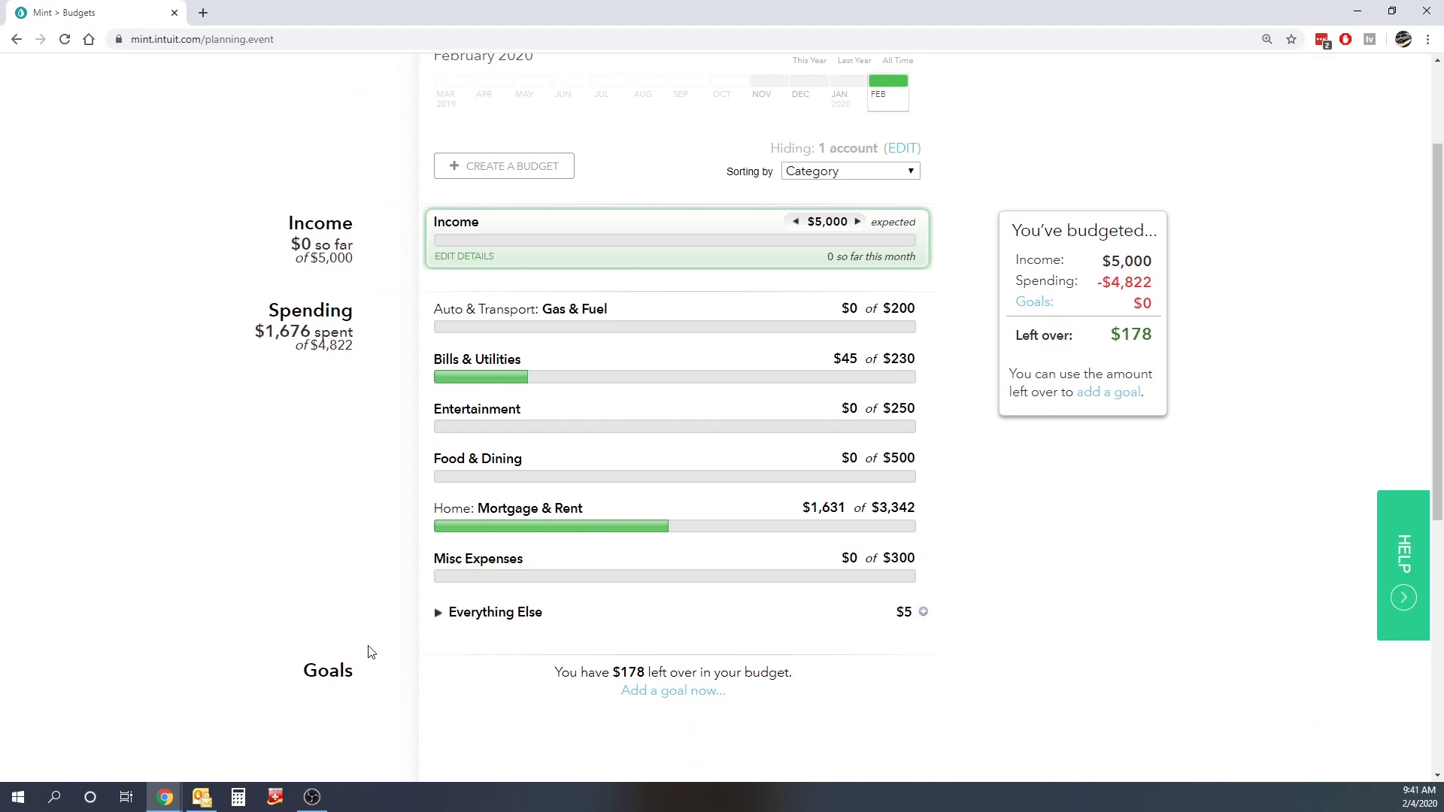
left_click(439, 613)
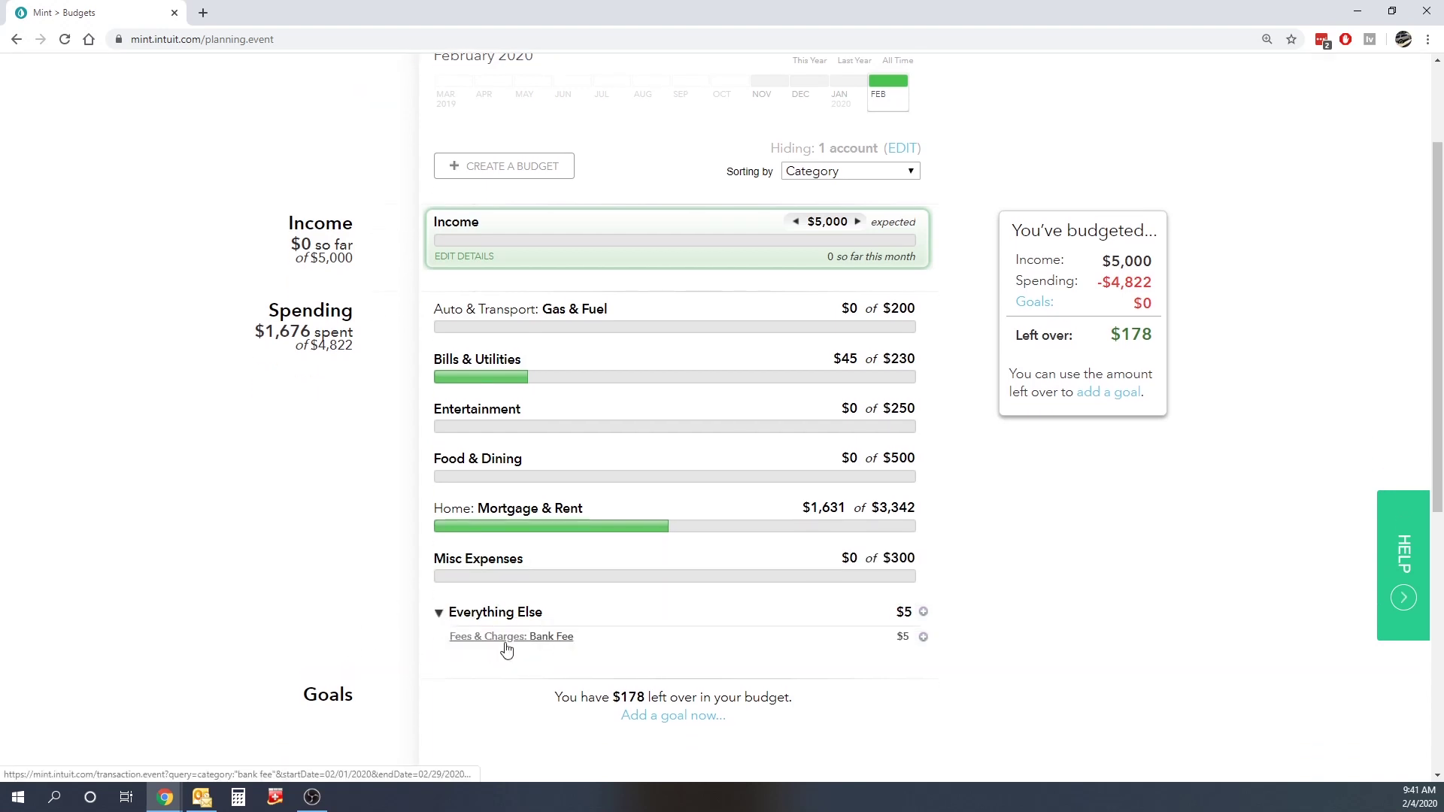
scroll(500, 652, "down", 2)
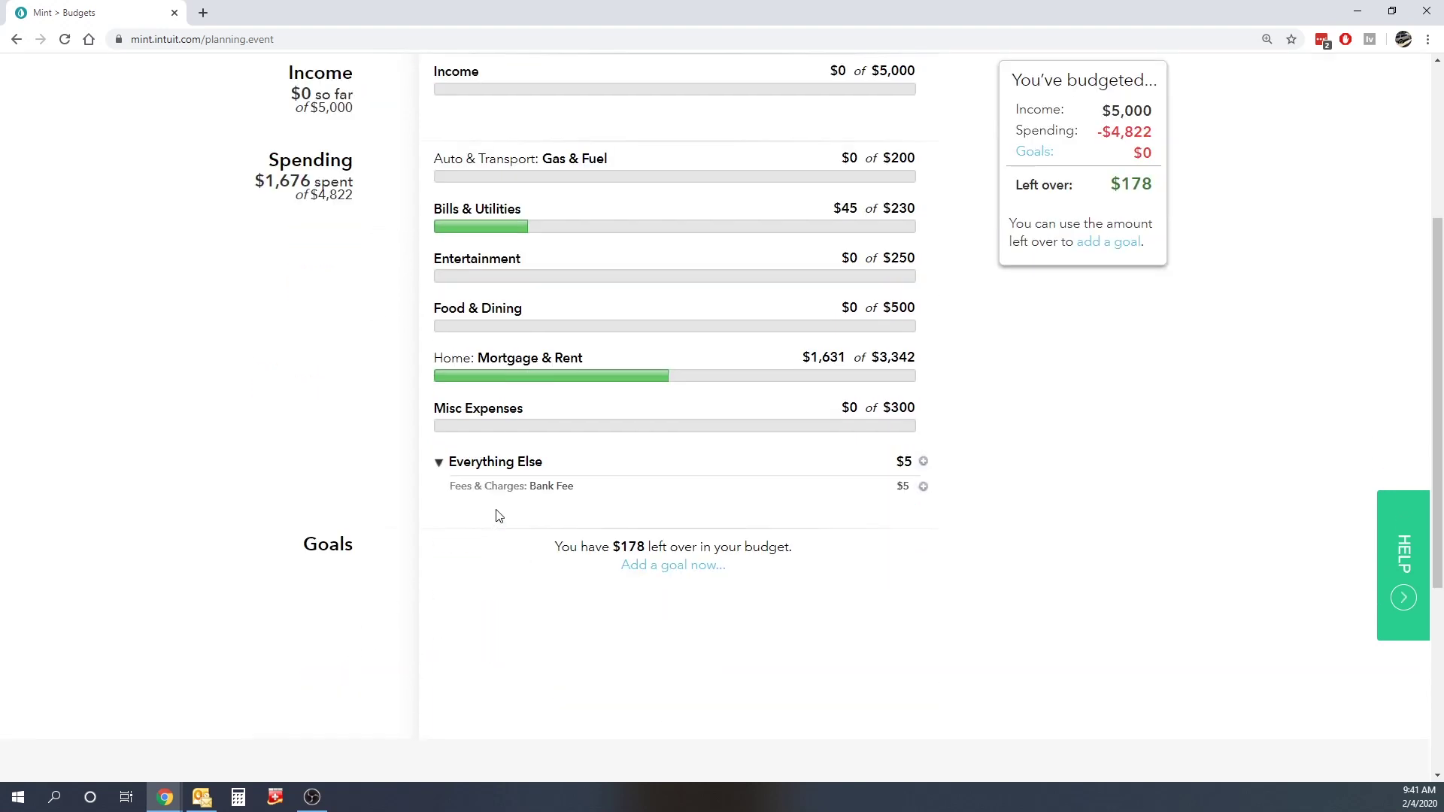
left_click(513, 493)
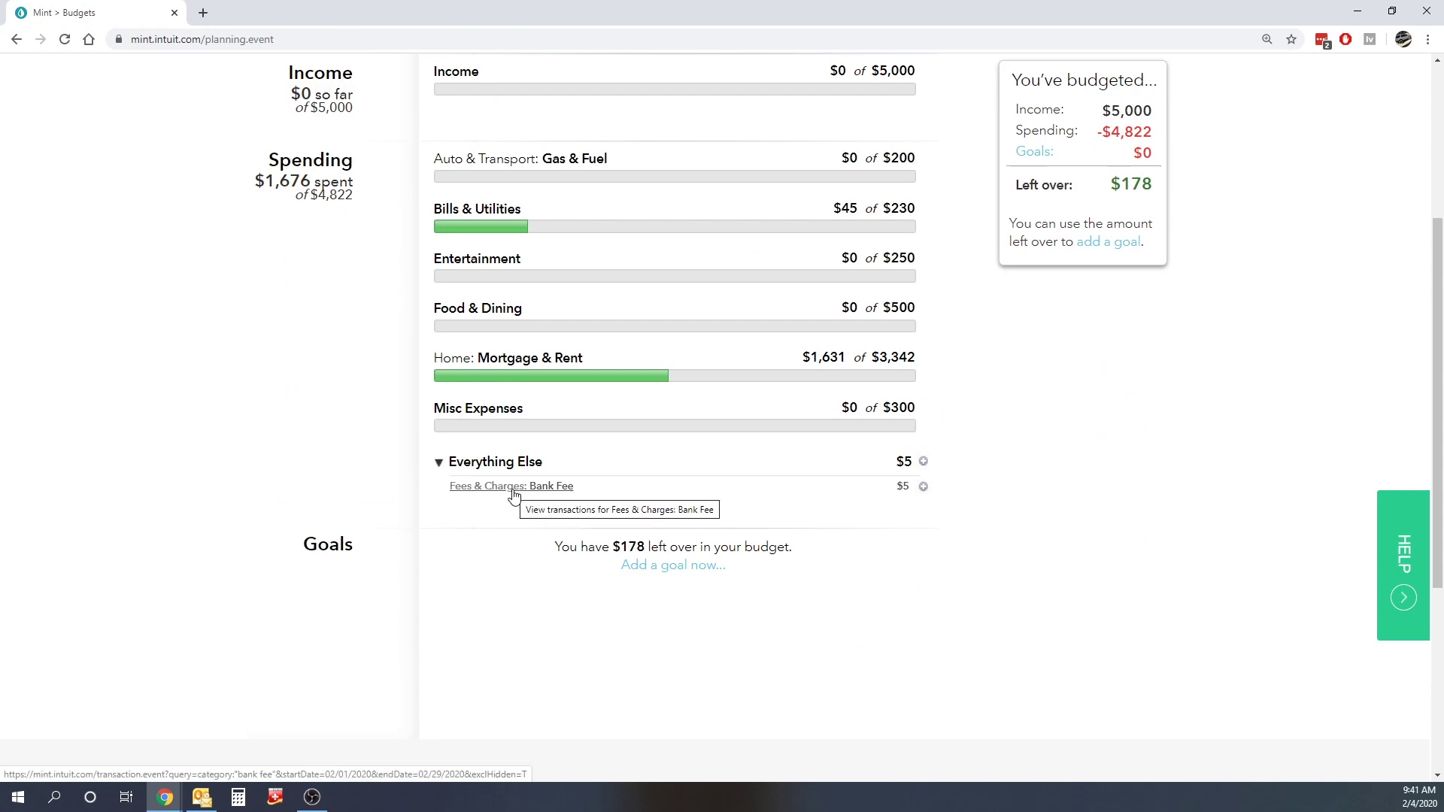
Step: Recategorize the Feb 4 $5.00 bank fee as Hide from Budgets & Trends
left_click(645, 575)
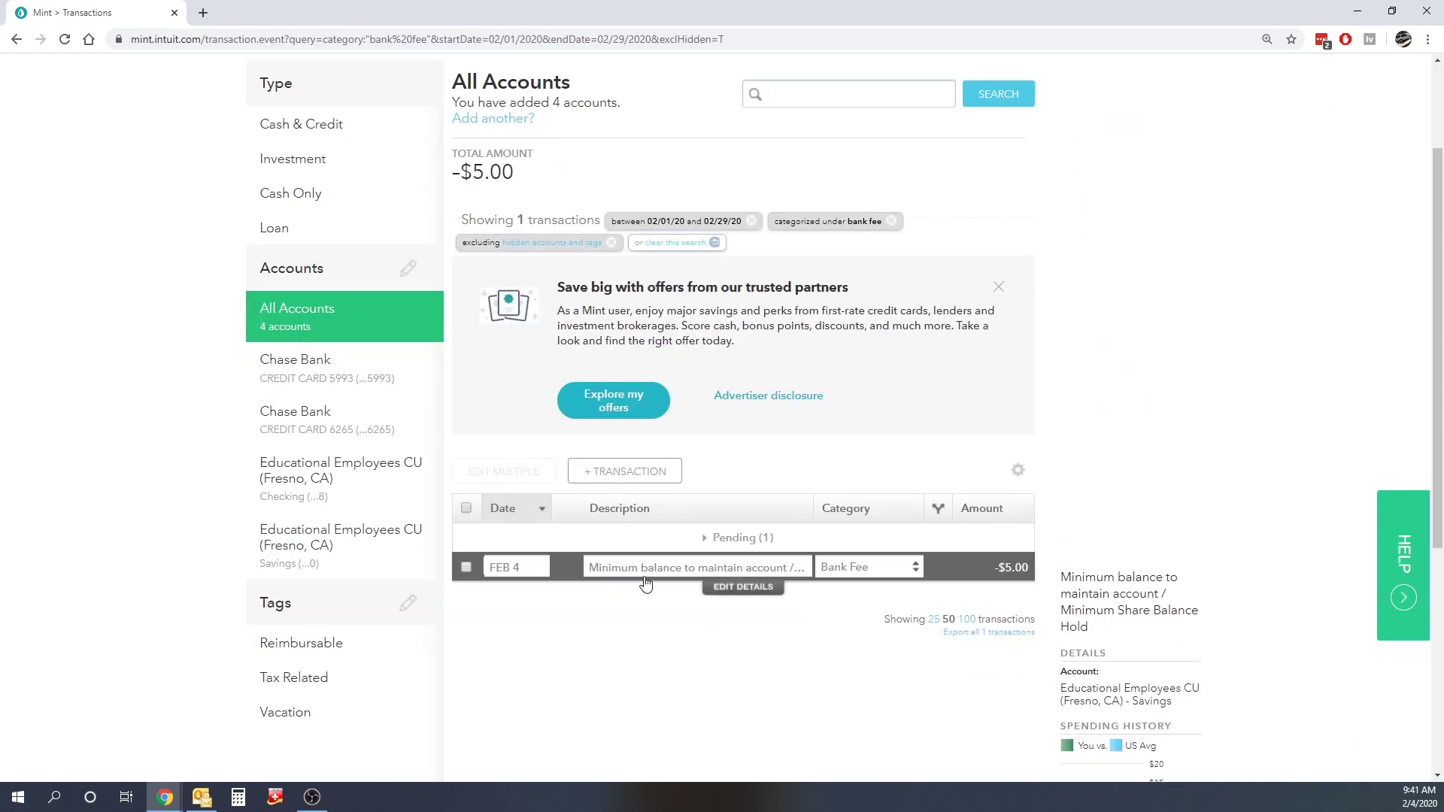
double_click(865, 574)
triple_click(865, 573)
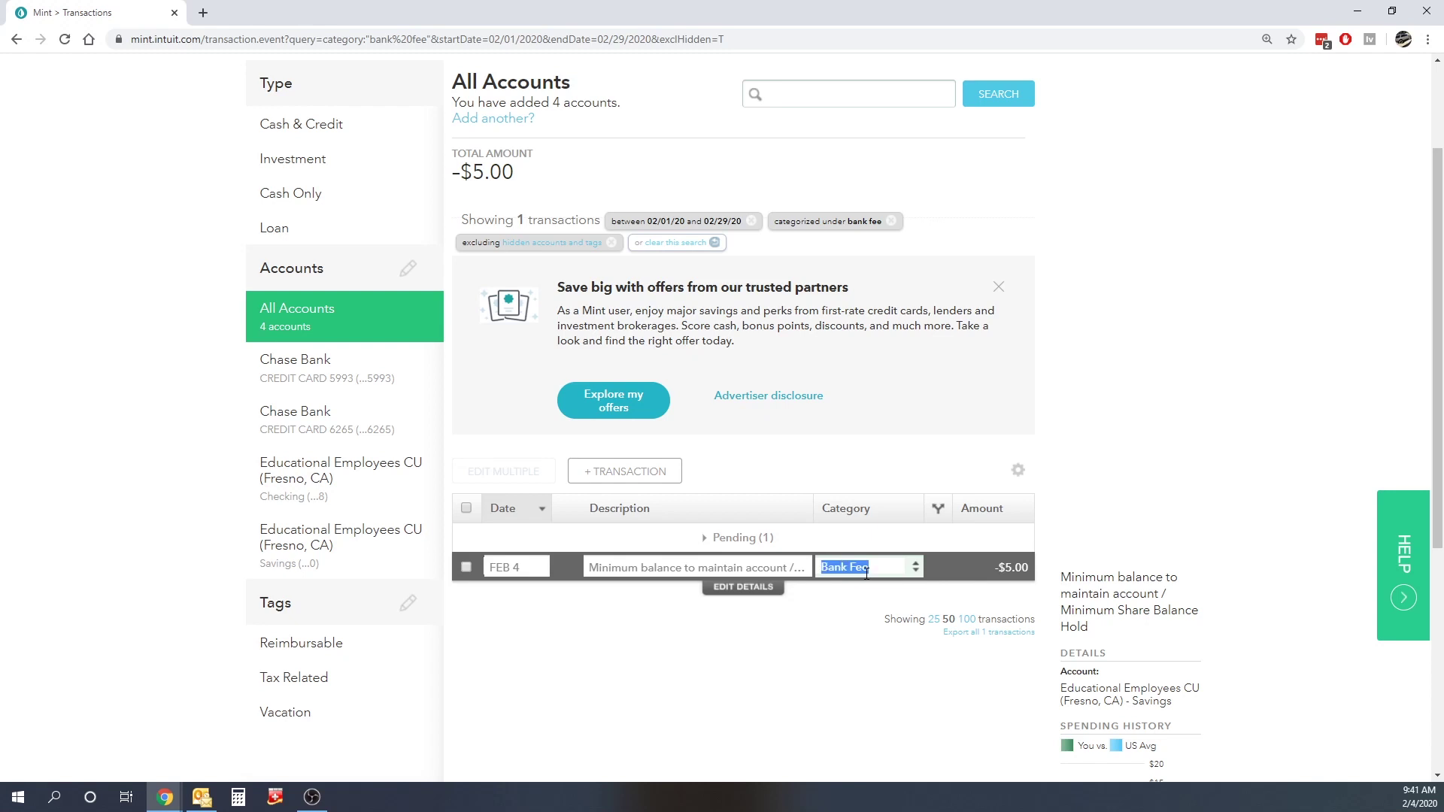
type("hide")
left_click(846, 588)
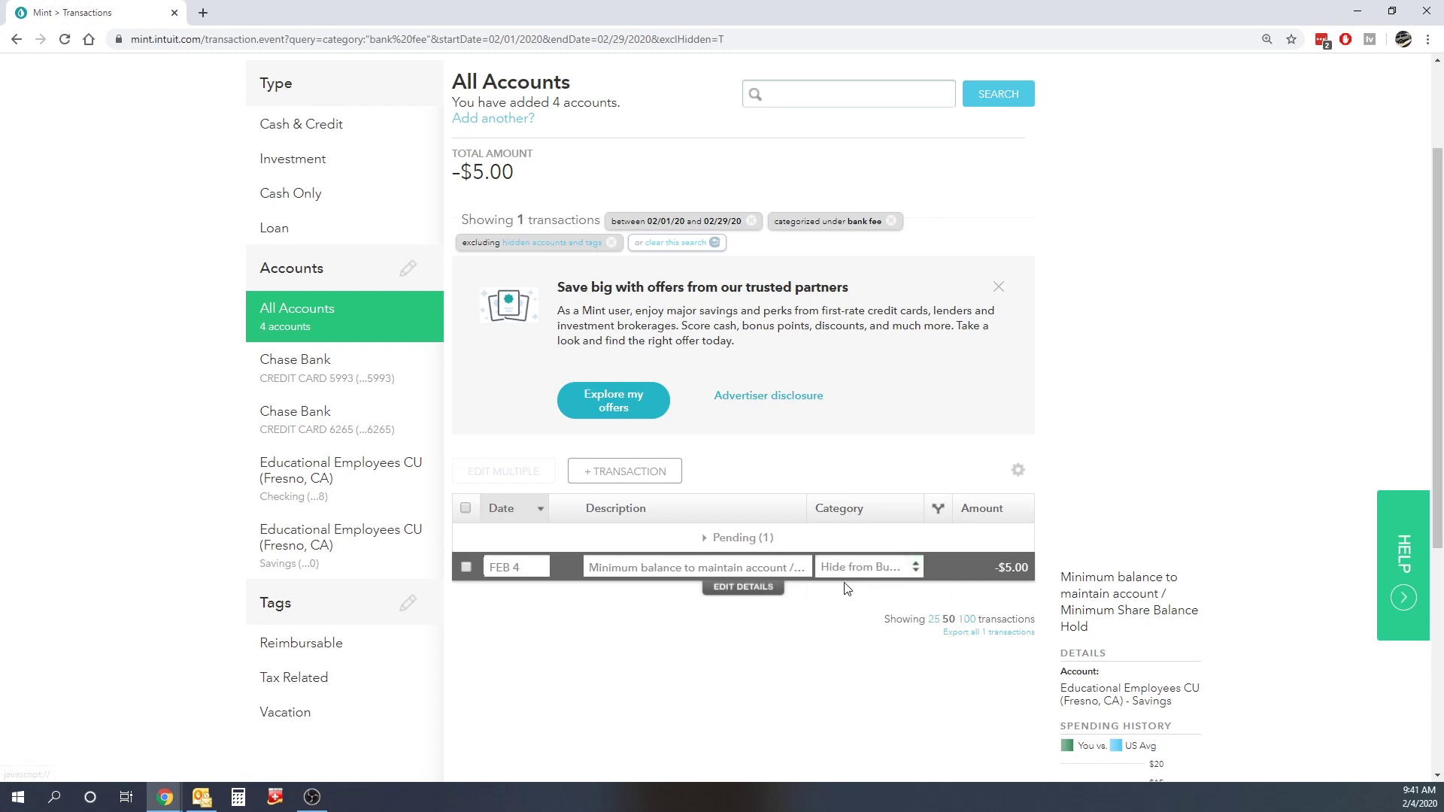
scroll(876, 586, "up", 3)
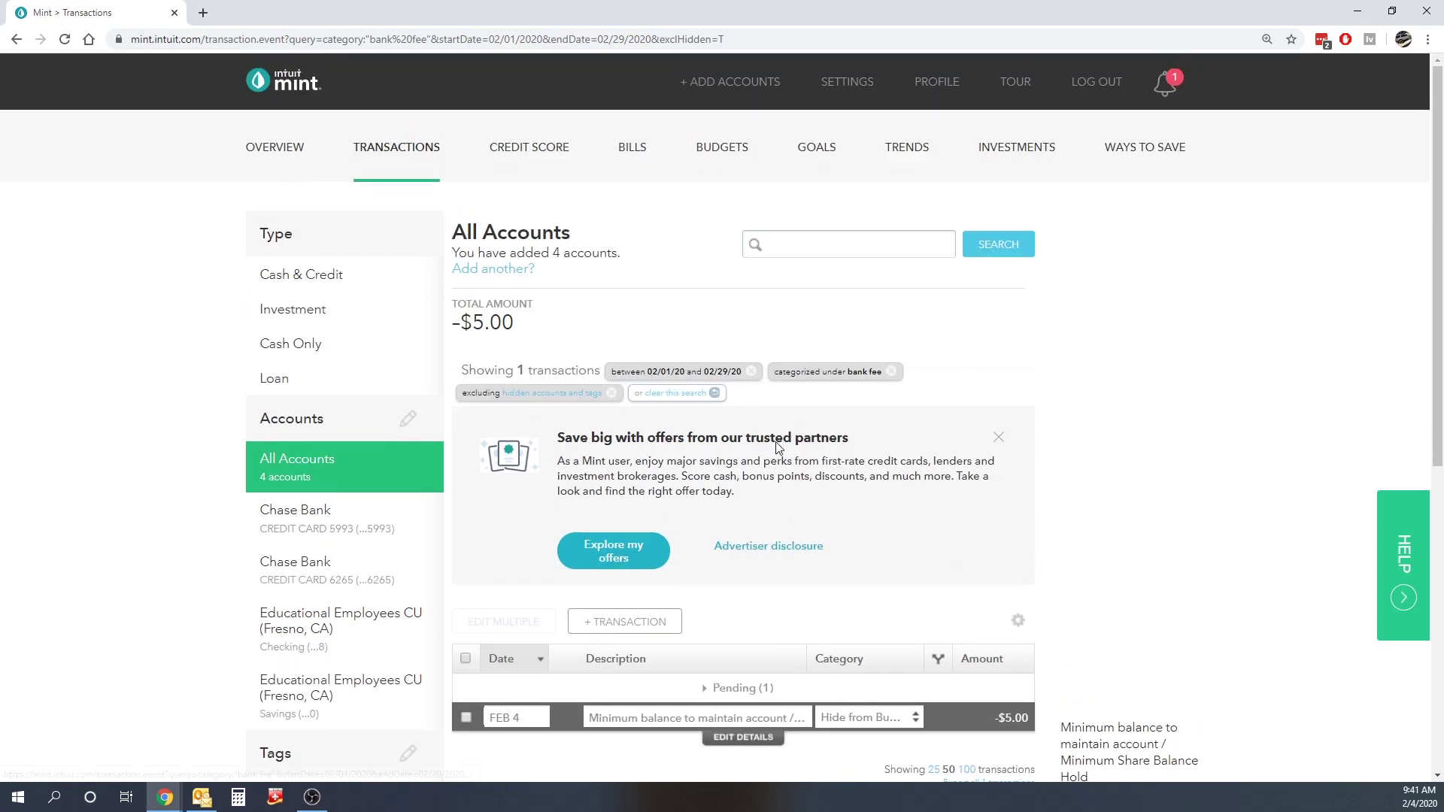
Step: Review the February Bills & Utilities transactions and return to the budgets overview
left_click(724, 158)
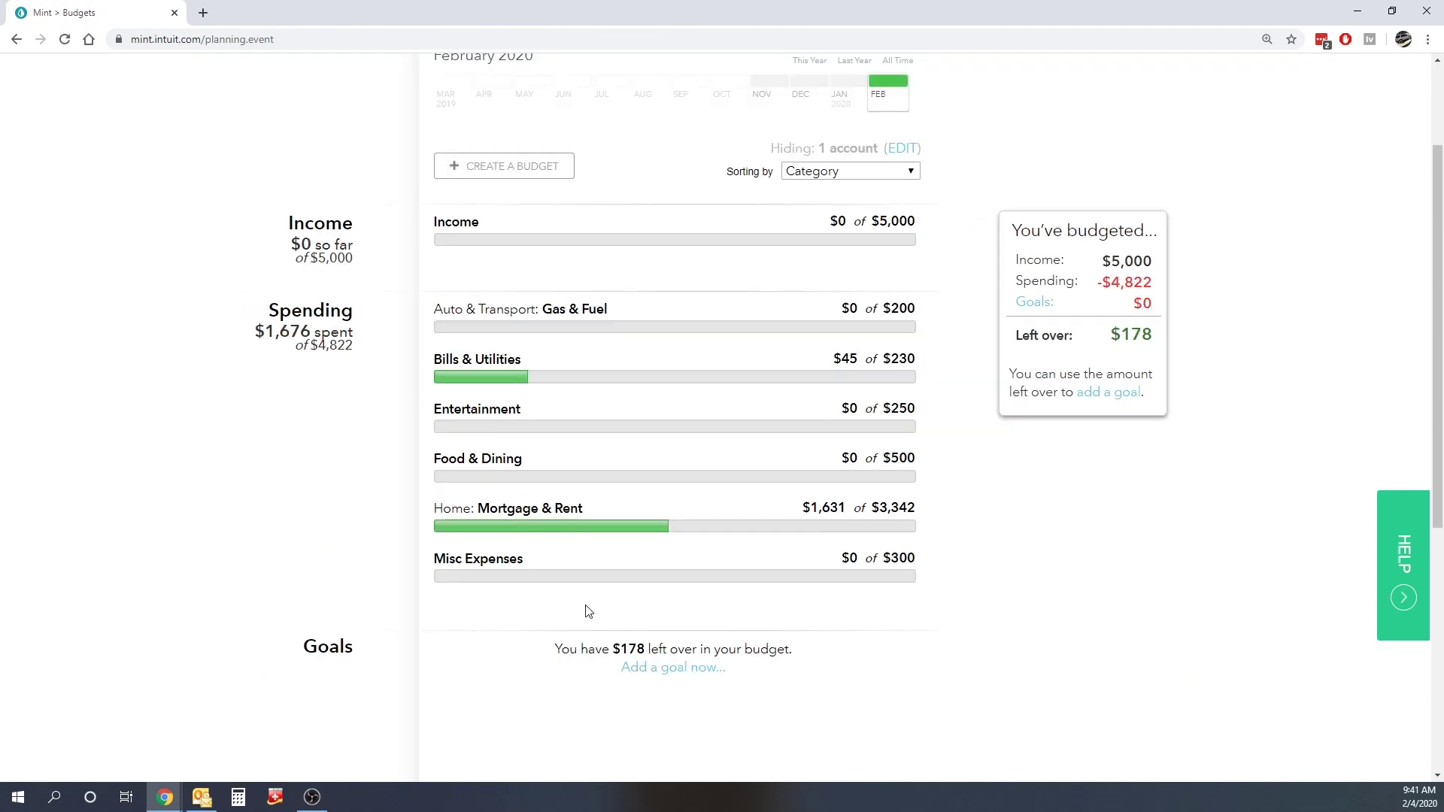
scroll(553, 616, "up", 1)
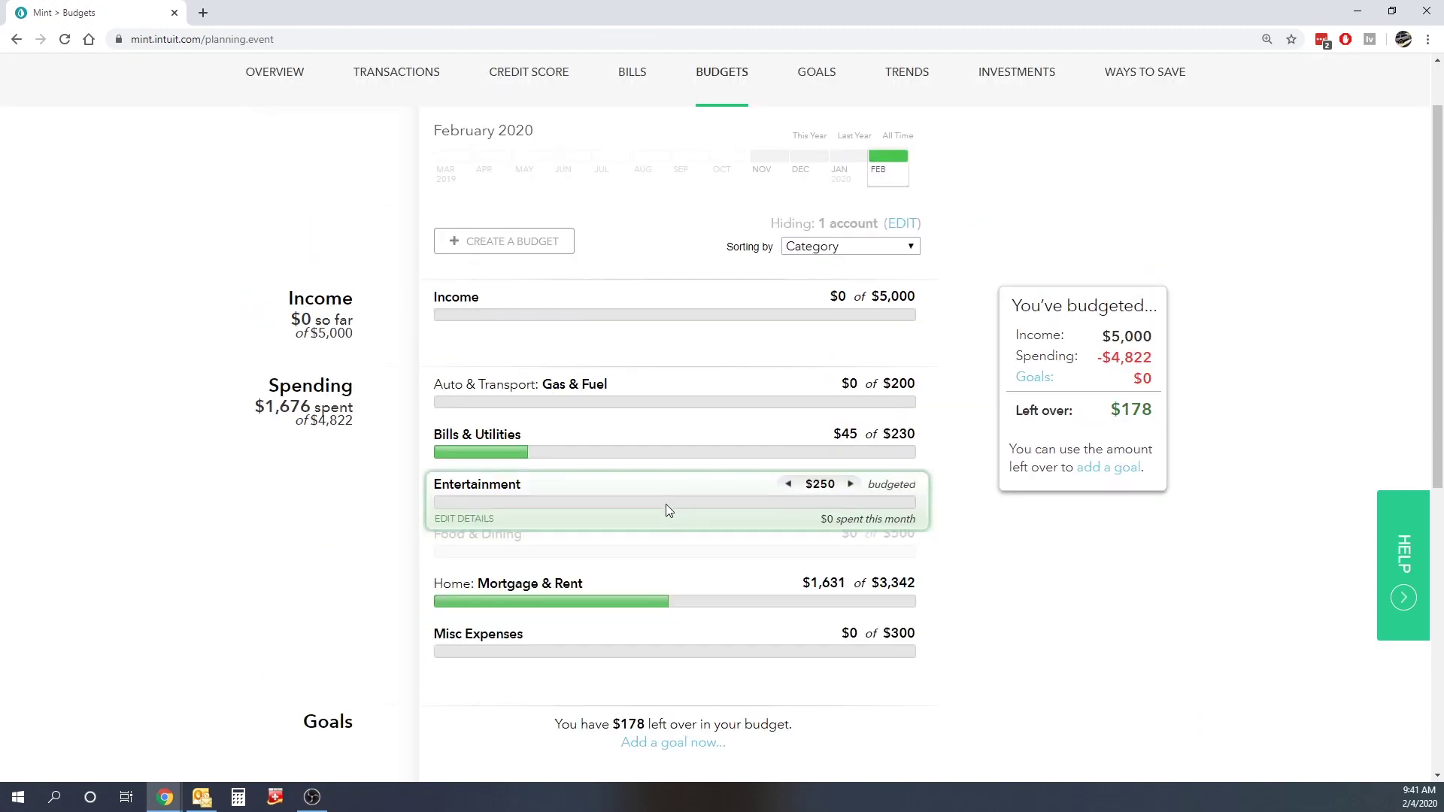
left_click(479, 449)
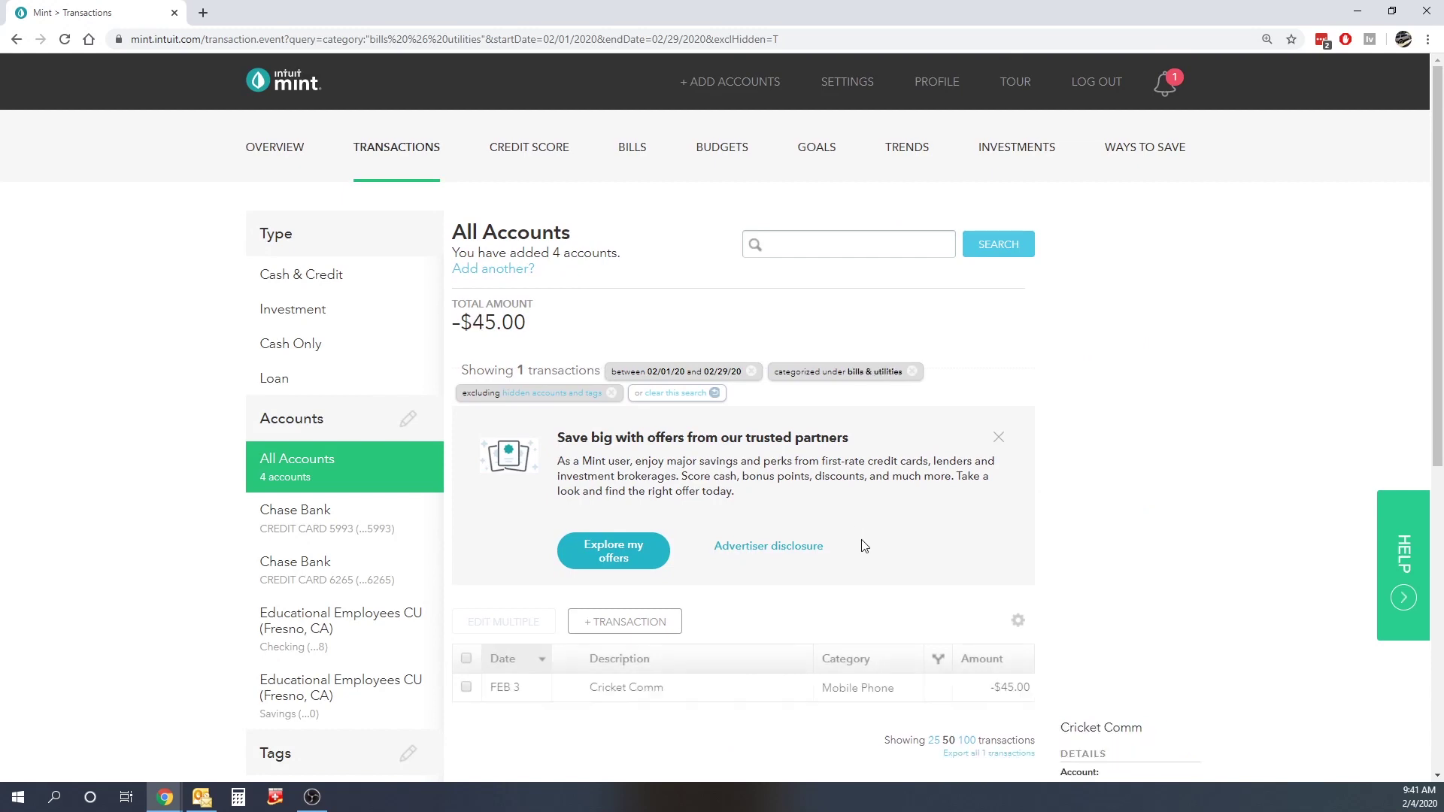
scroll(864, 548, "down", 2)
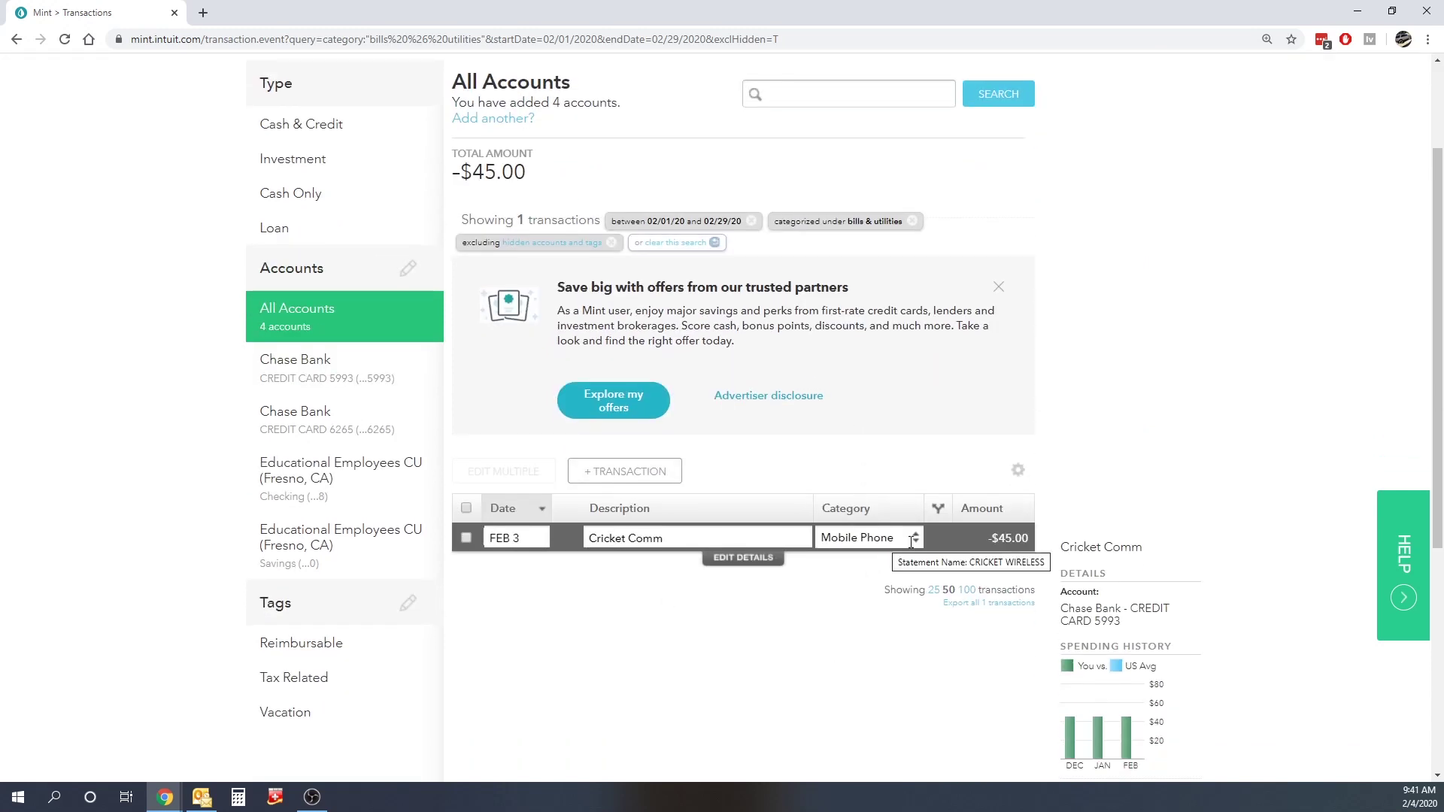
scroll(725, 175, "up", 2)
left_click(724, 175)
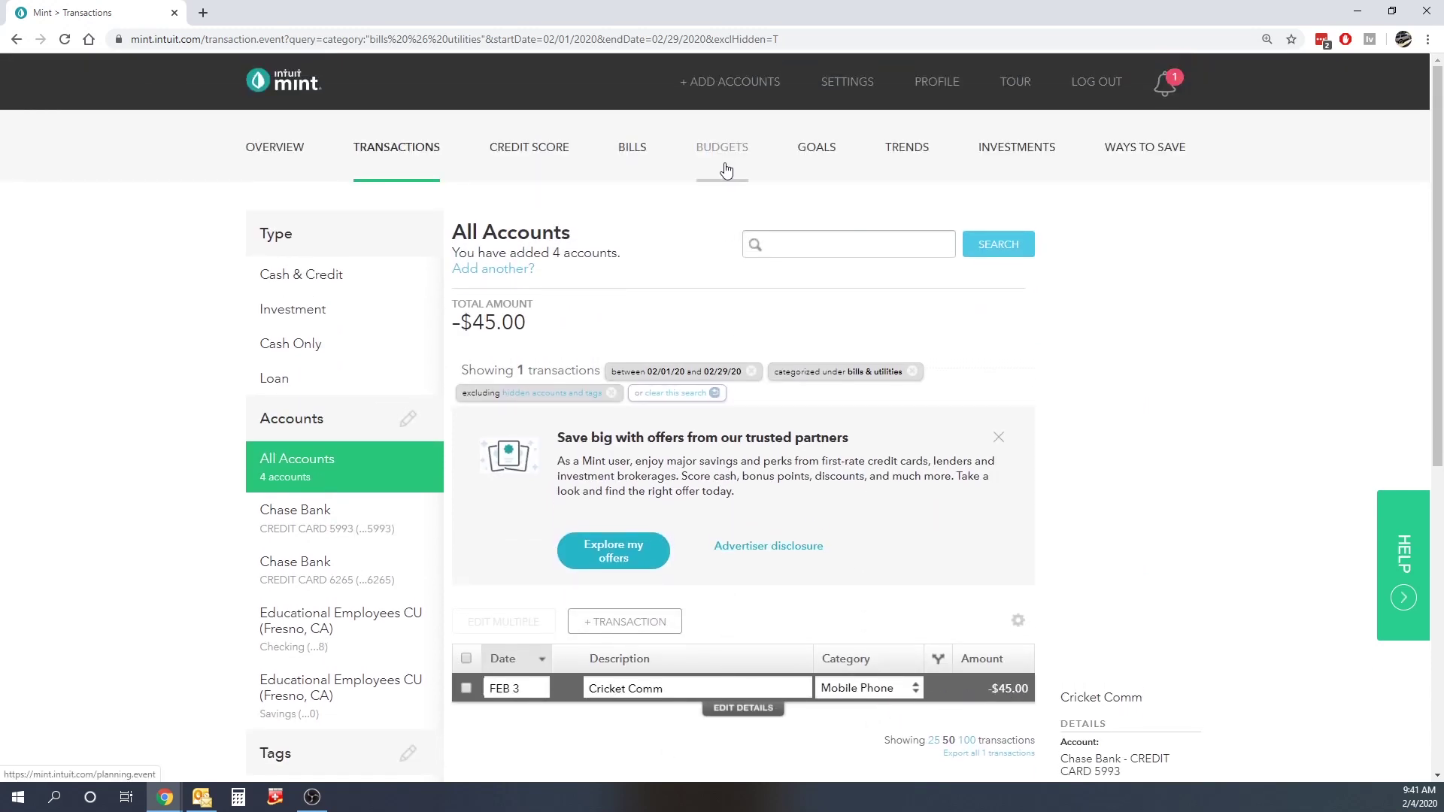
Step: Raise the Bills & Utilities budget from $230 to $300
scroll(903, 375, "down", 2)
left_click(884, 362)
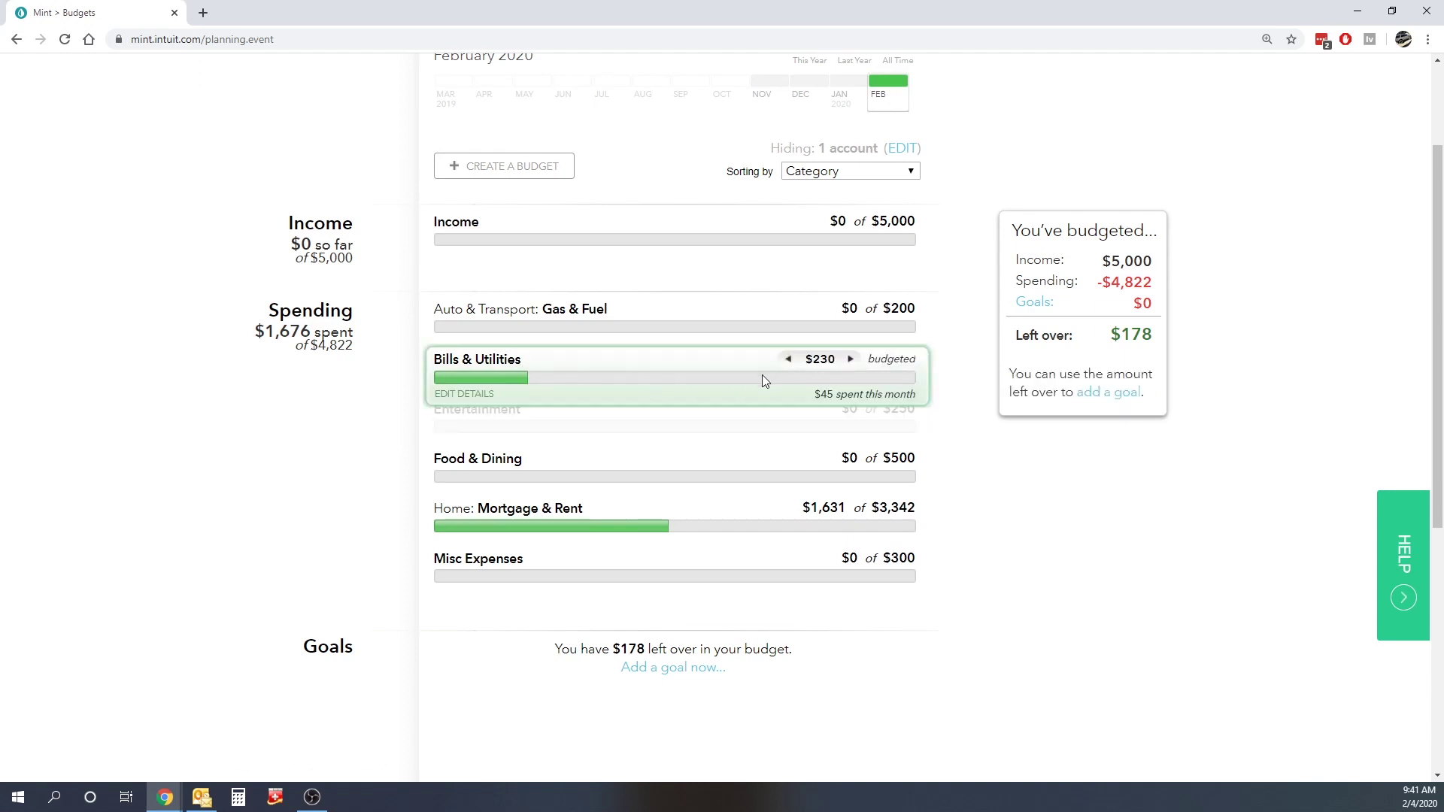
mouse_move(737, 376)
left_click(851, 359)
left_click(851, 359)
left_click(850, 360)
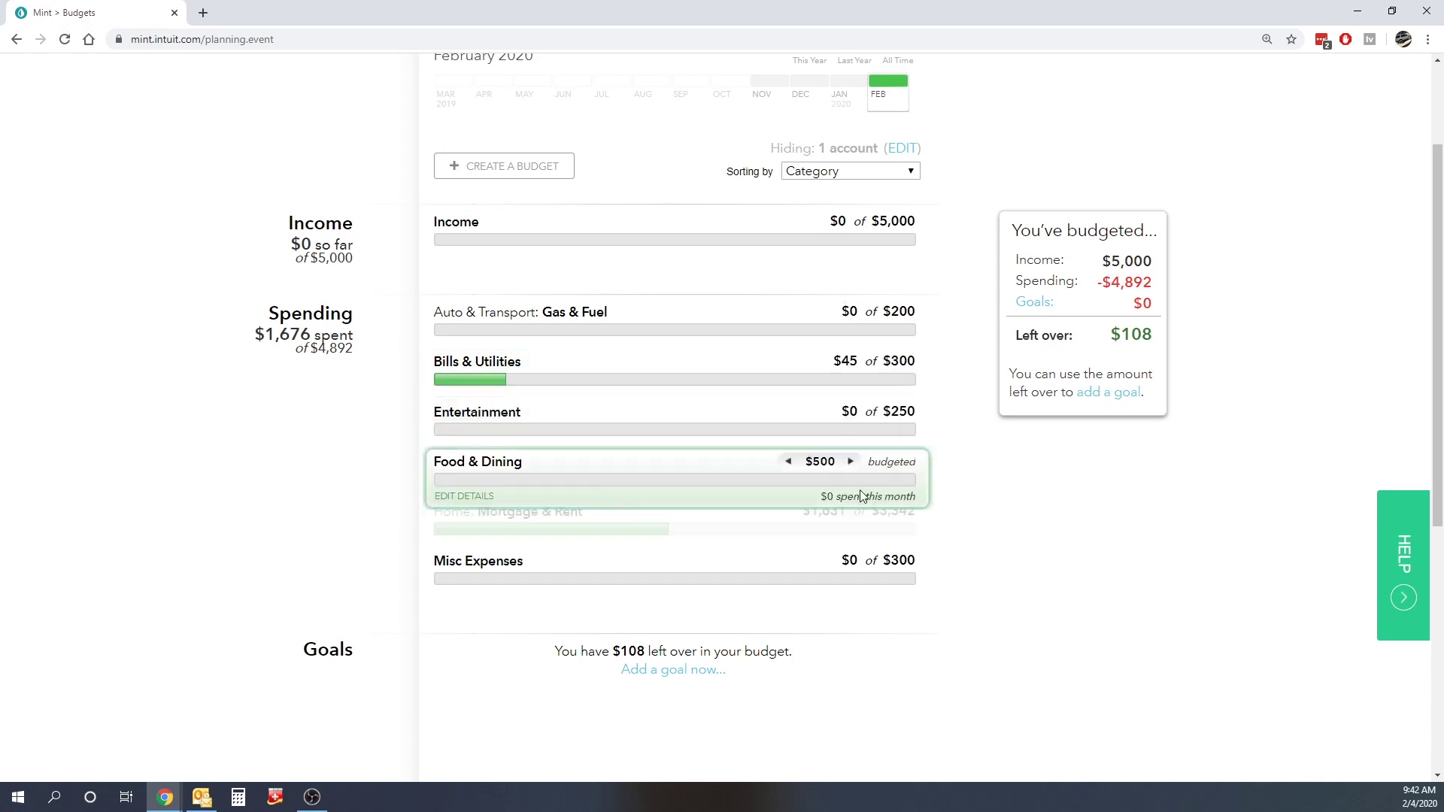
Step: Recheck Bills & Utilities transactions, then view February Mortgage & Rent spending of -$1,630.20
mouse_move(878, 593)
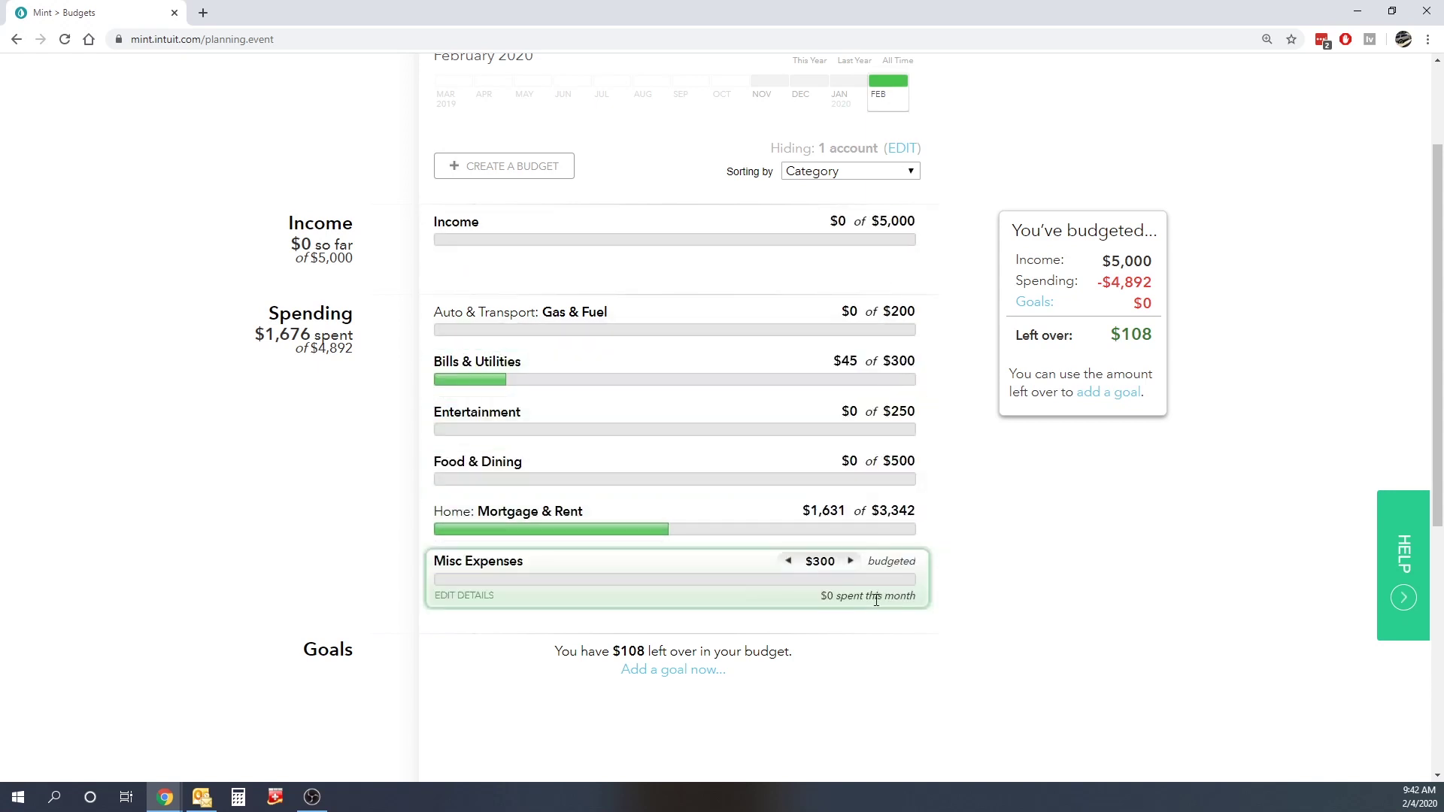
scroll(516, 427, "up", 1)
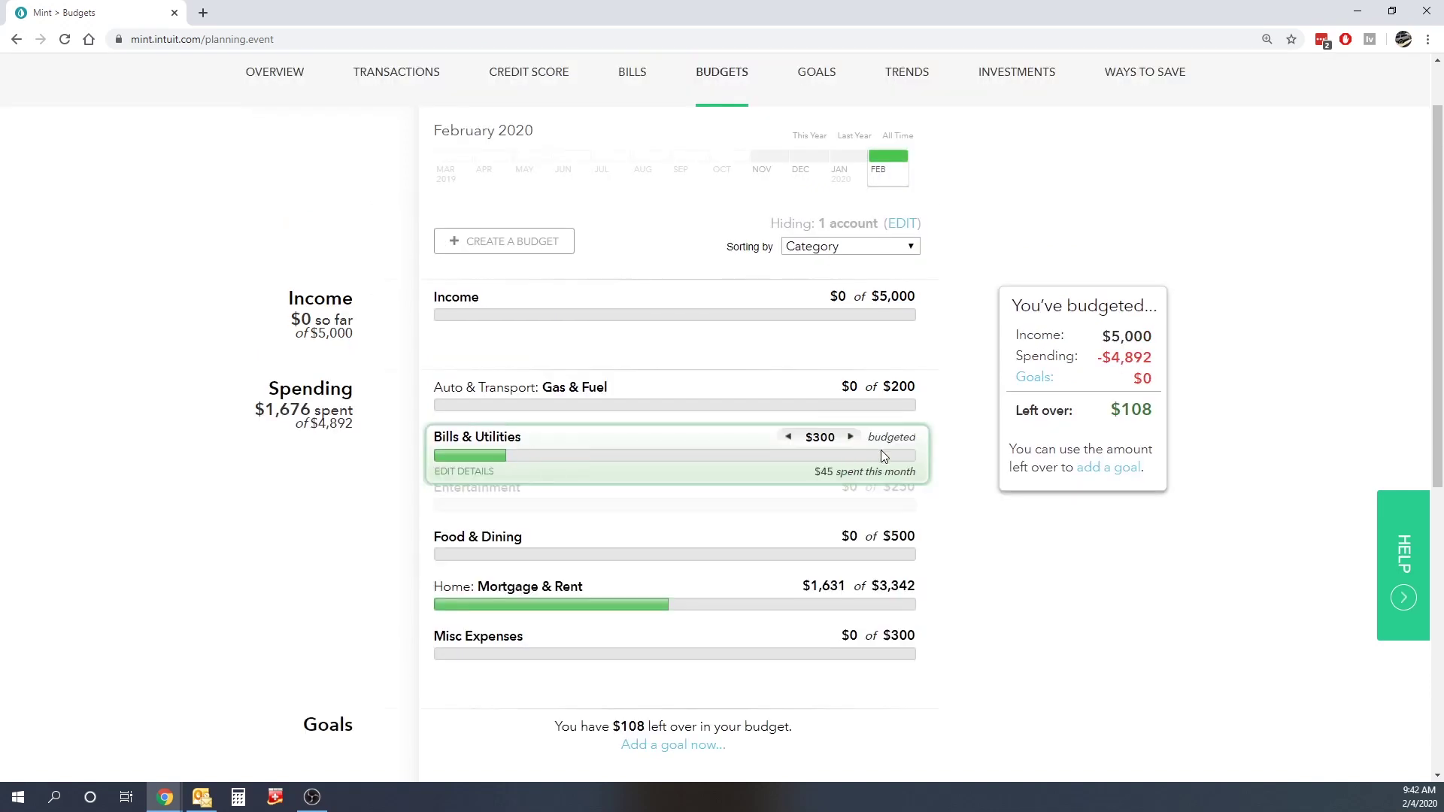
left_click(497, 446)
scroll(882, 544, "down", 2)
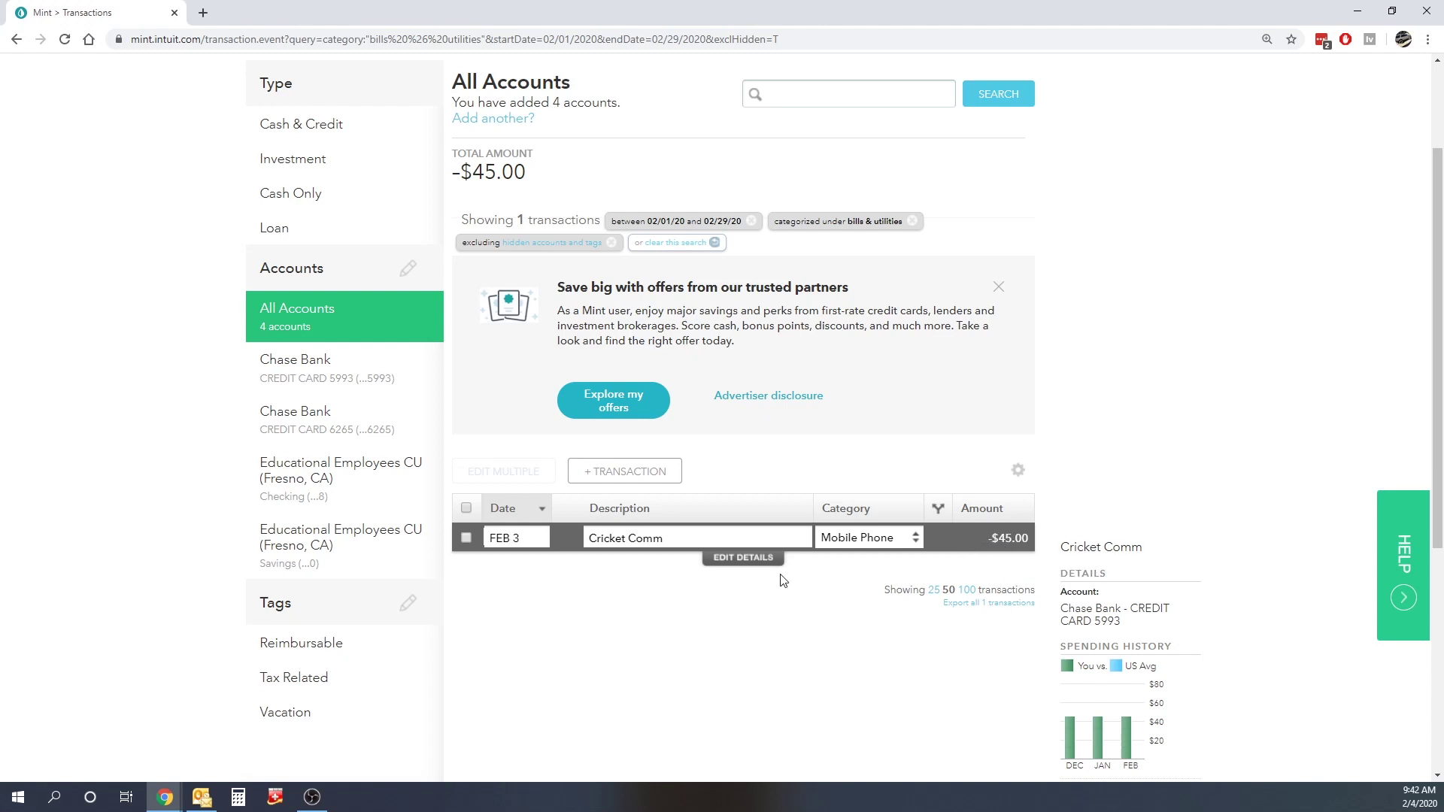
key("alt+Left")
scroll(1032, 654, "down", 2)
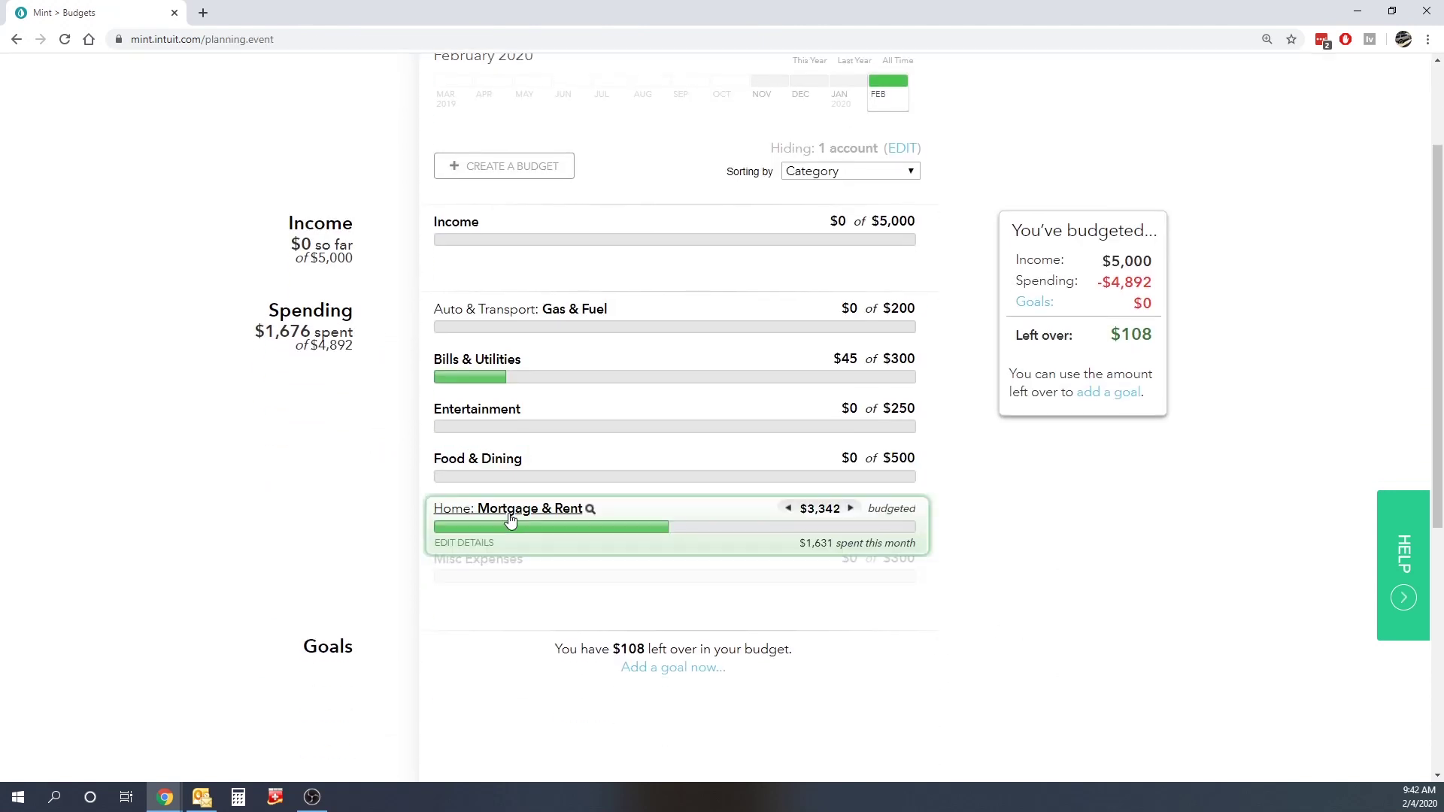
left_click(576, 508)
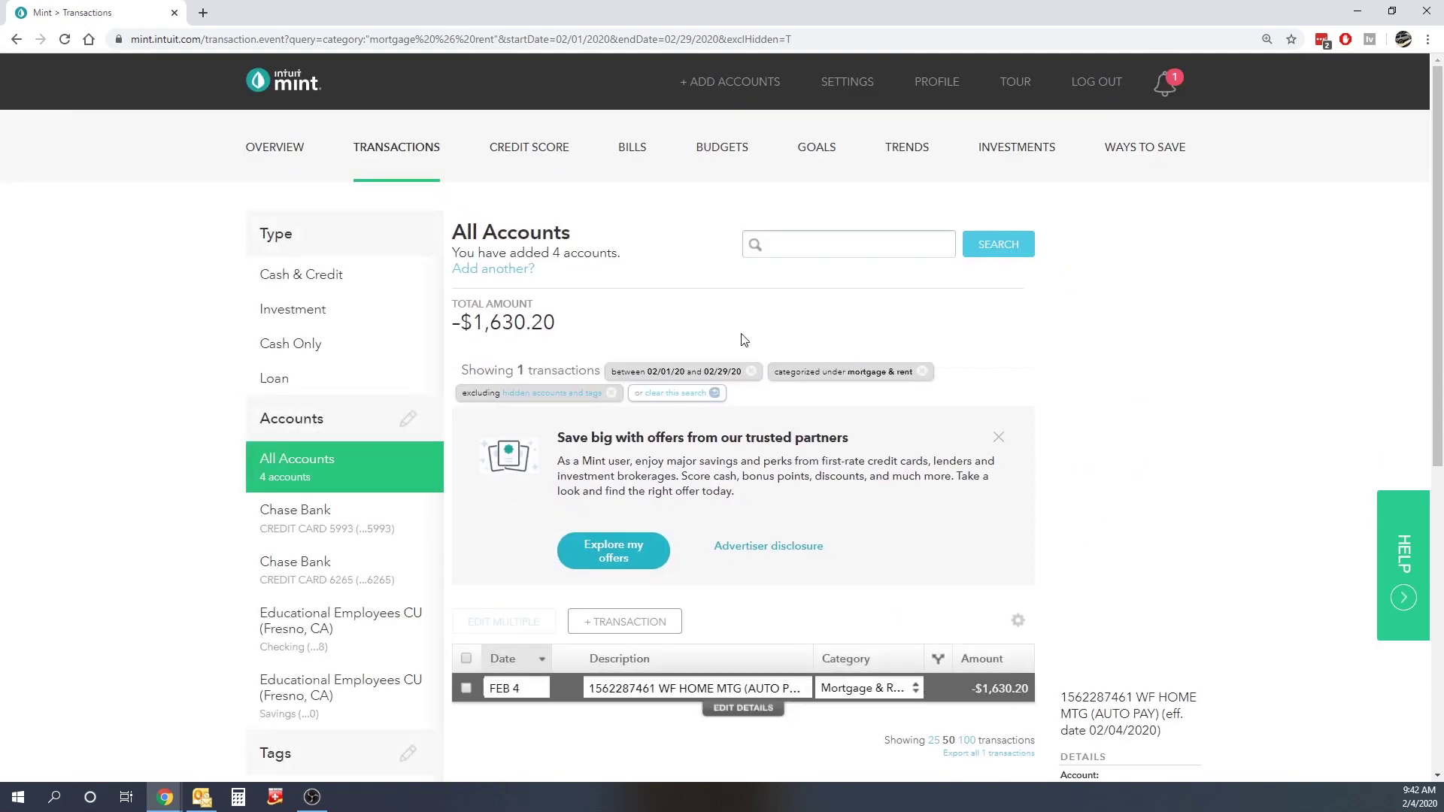
Step: Change the Mortgage & Rent budget amount from 3342 to 1632 and save it
left_click(718, 148)
scroll(954, 532, "down", 2)
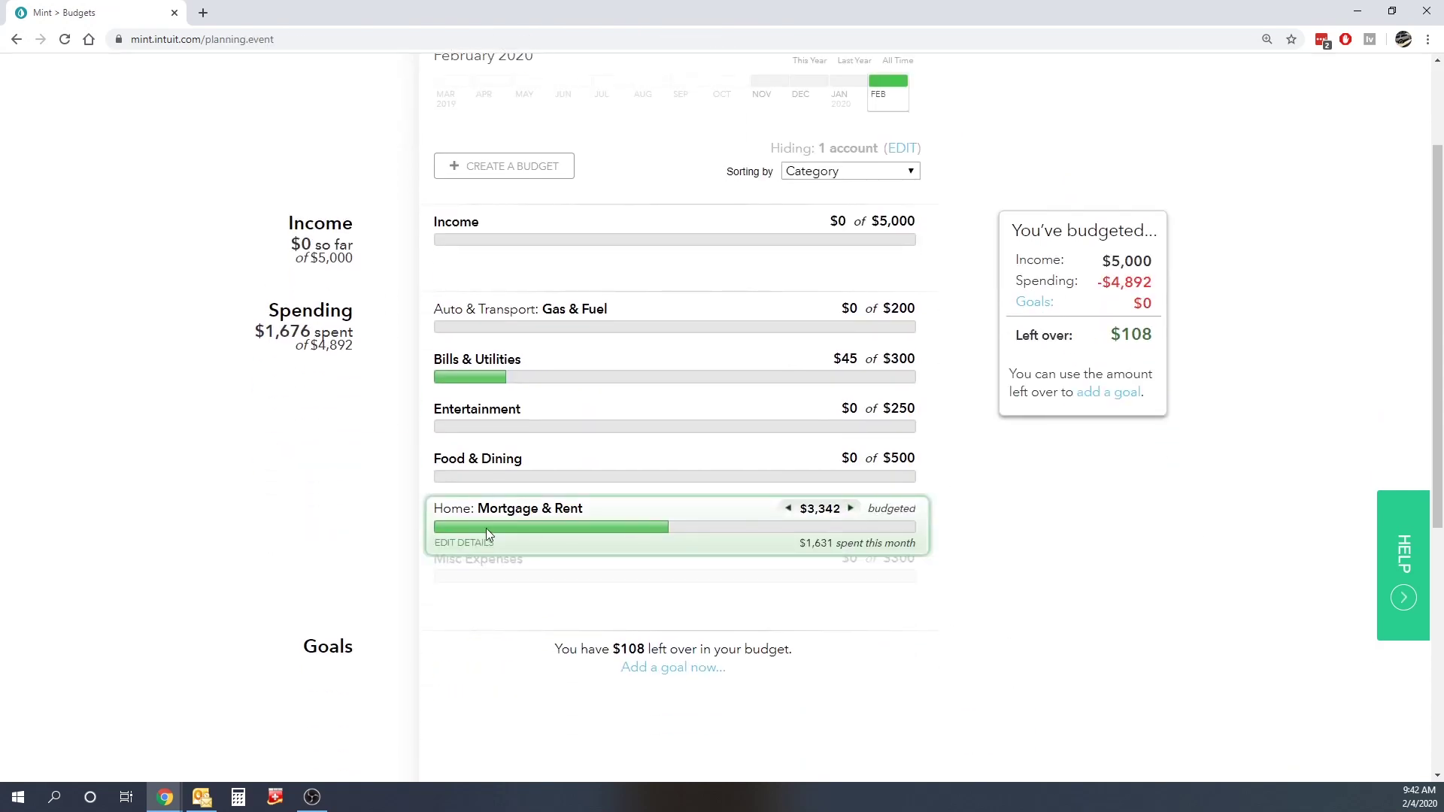
left_click(467, 542)
double_click(434, 449)
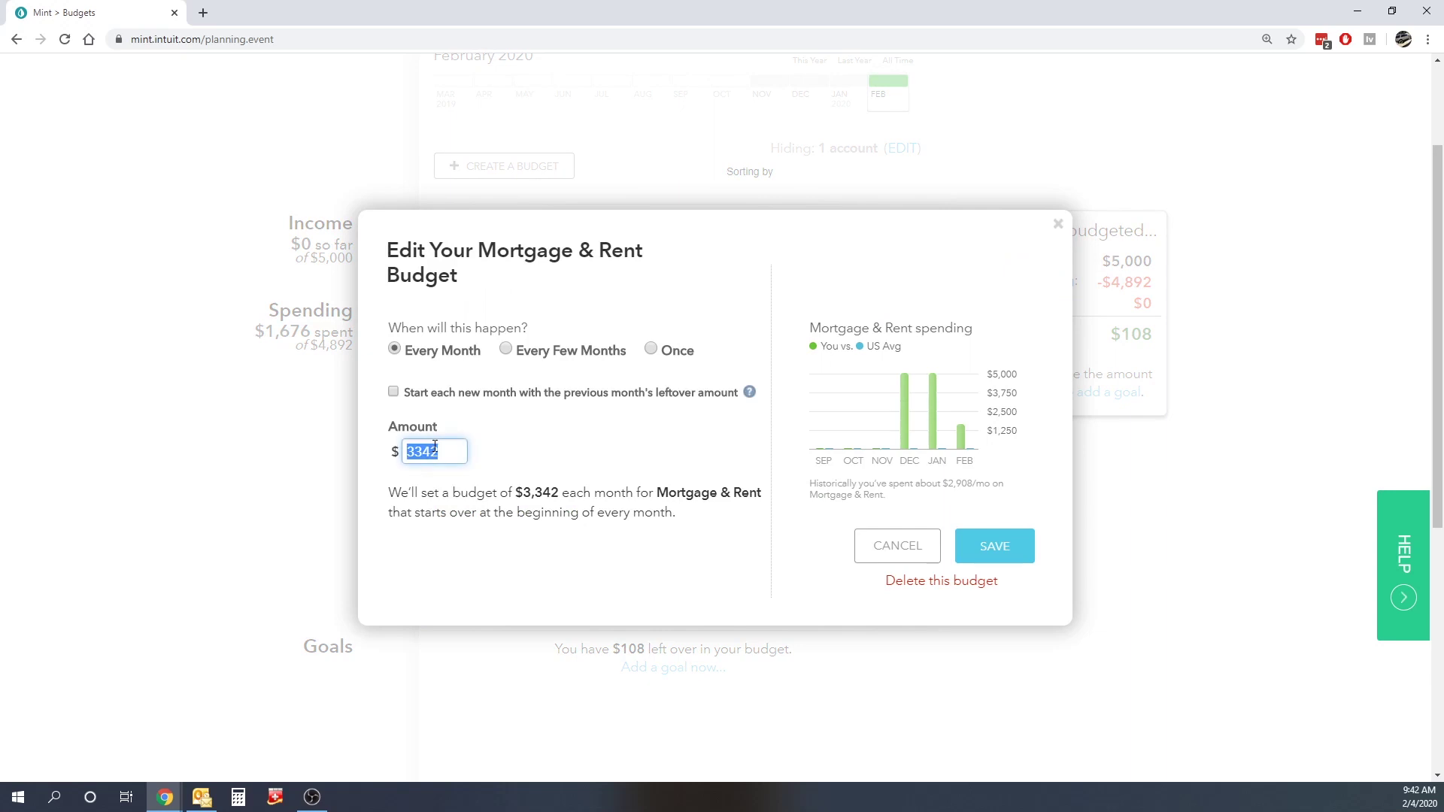
type("1632")
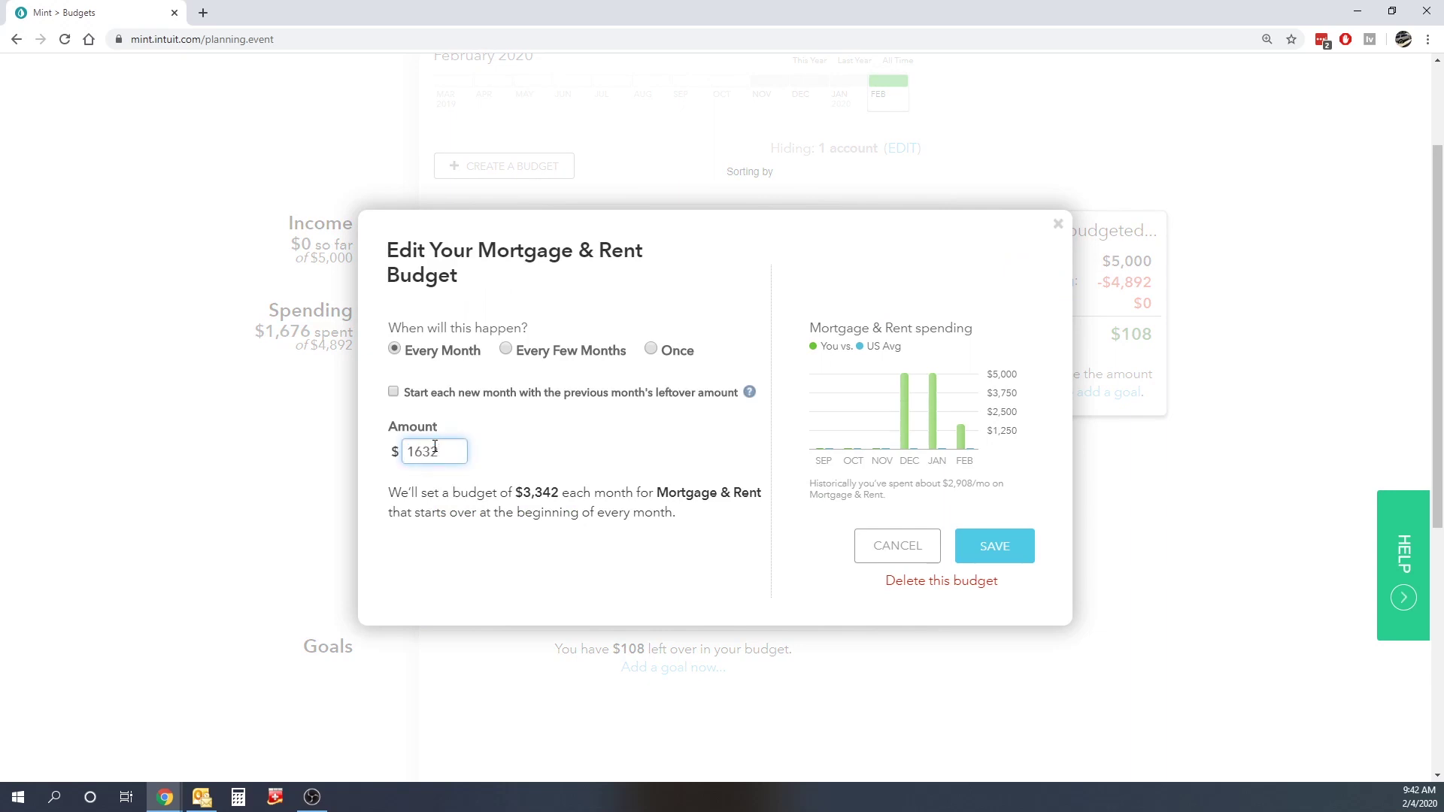
left_click(986, 544)
scroll(741, 241, "up", 1)
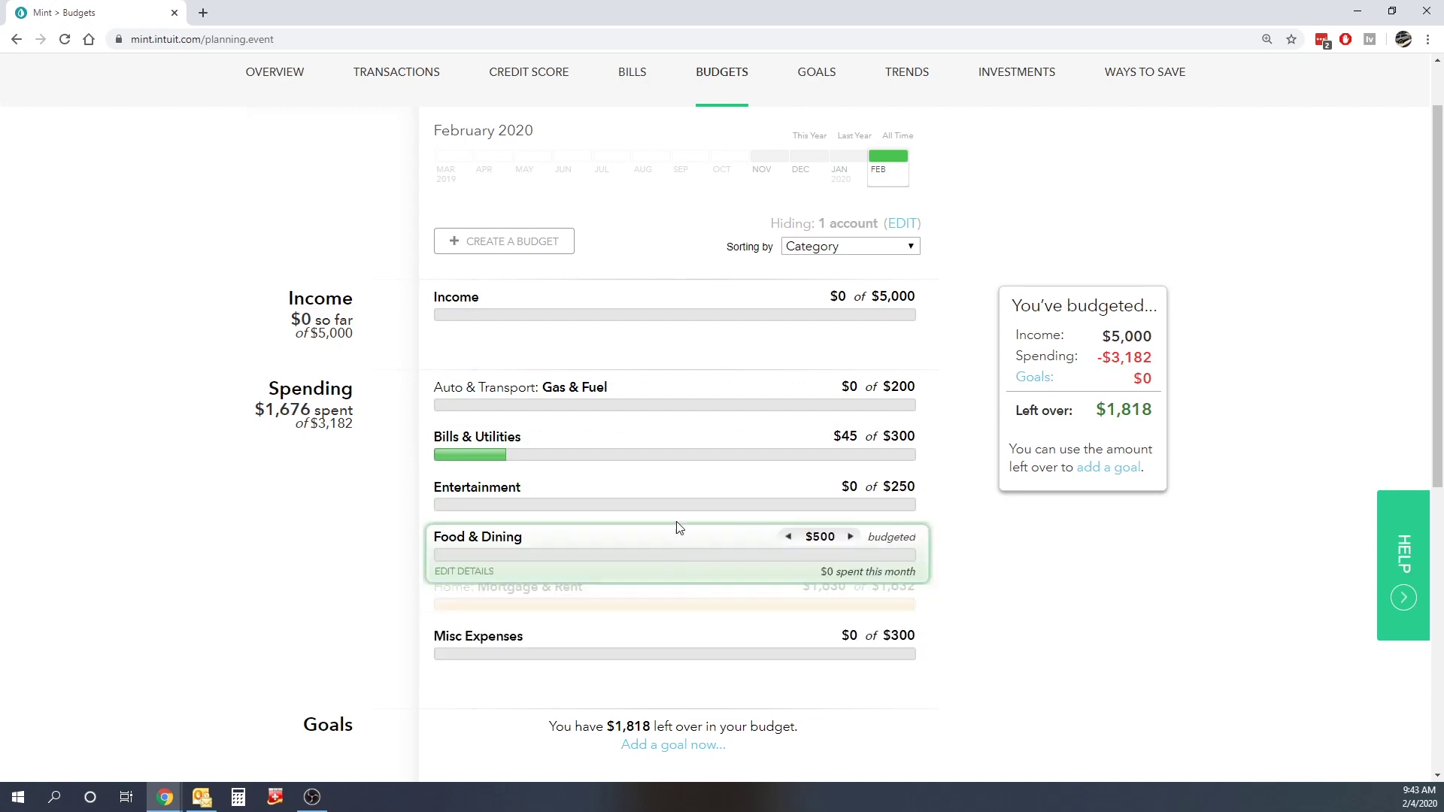
scroll(644, 595, "down", 1)
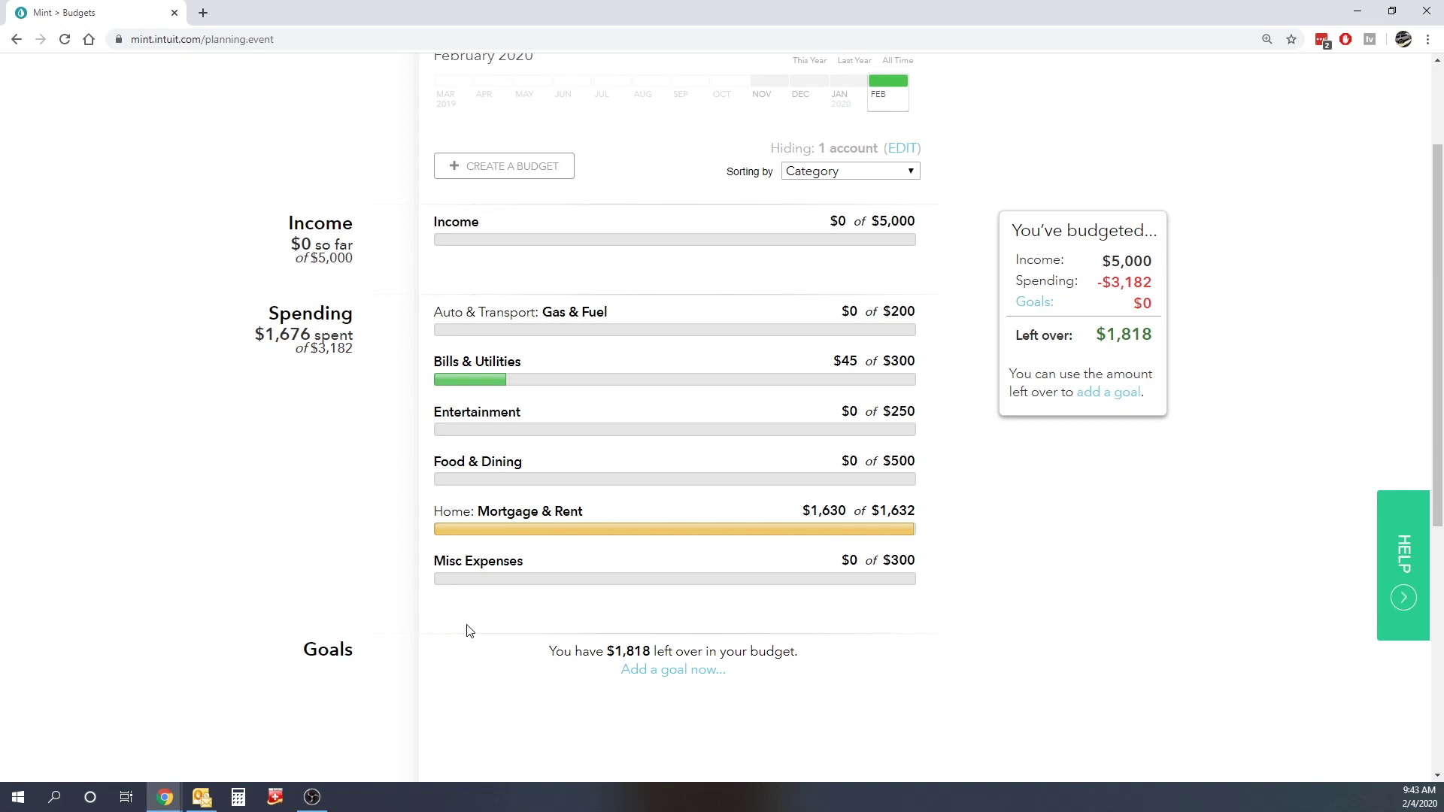
Step: Change the Feb 3 Cricket Comm -$45.00 charge from Mobile Phone to Gas & Fuel
left_click(493, 362)
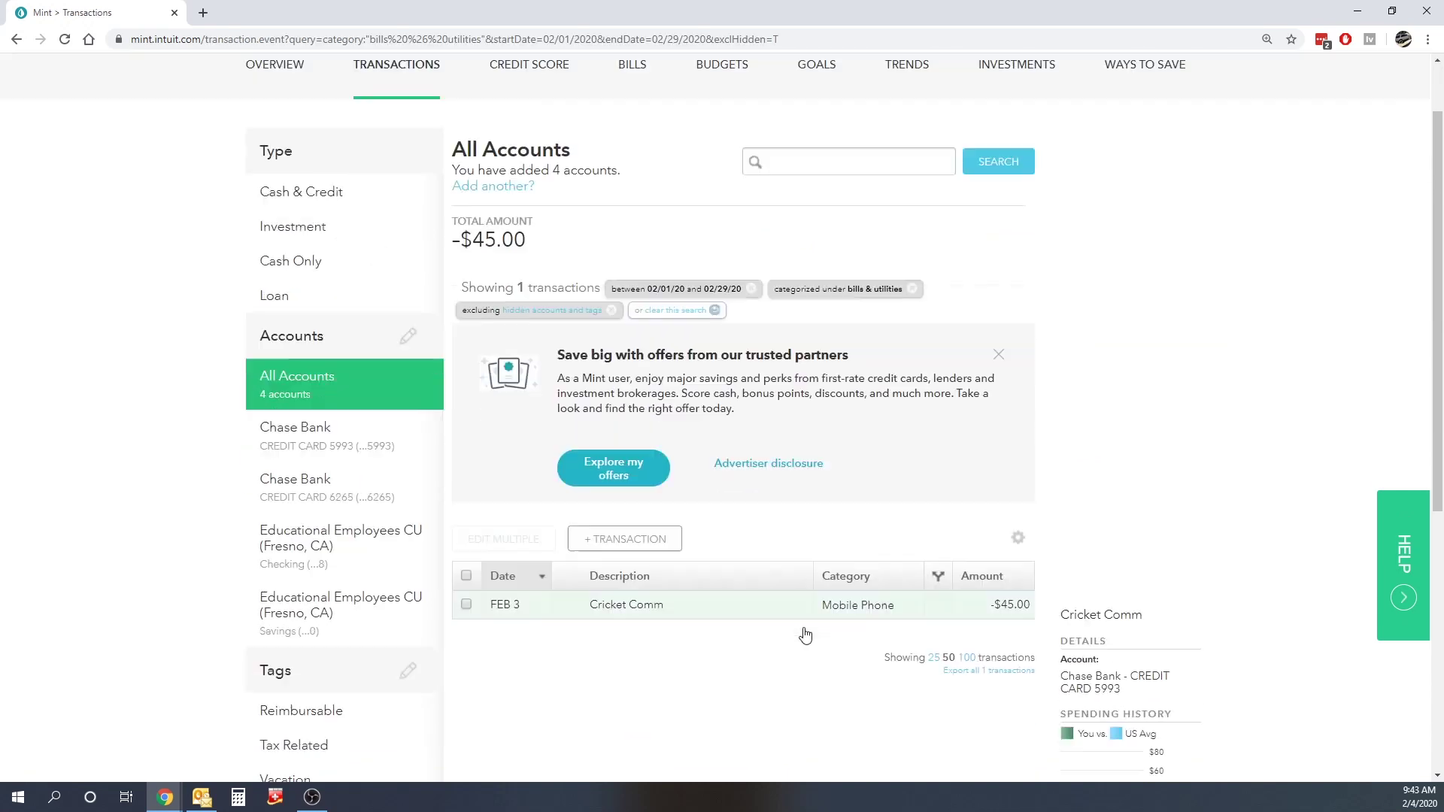
scroll(804, 635, "down", 1)
double_click(874, 539)
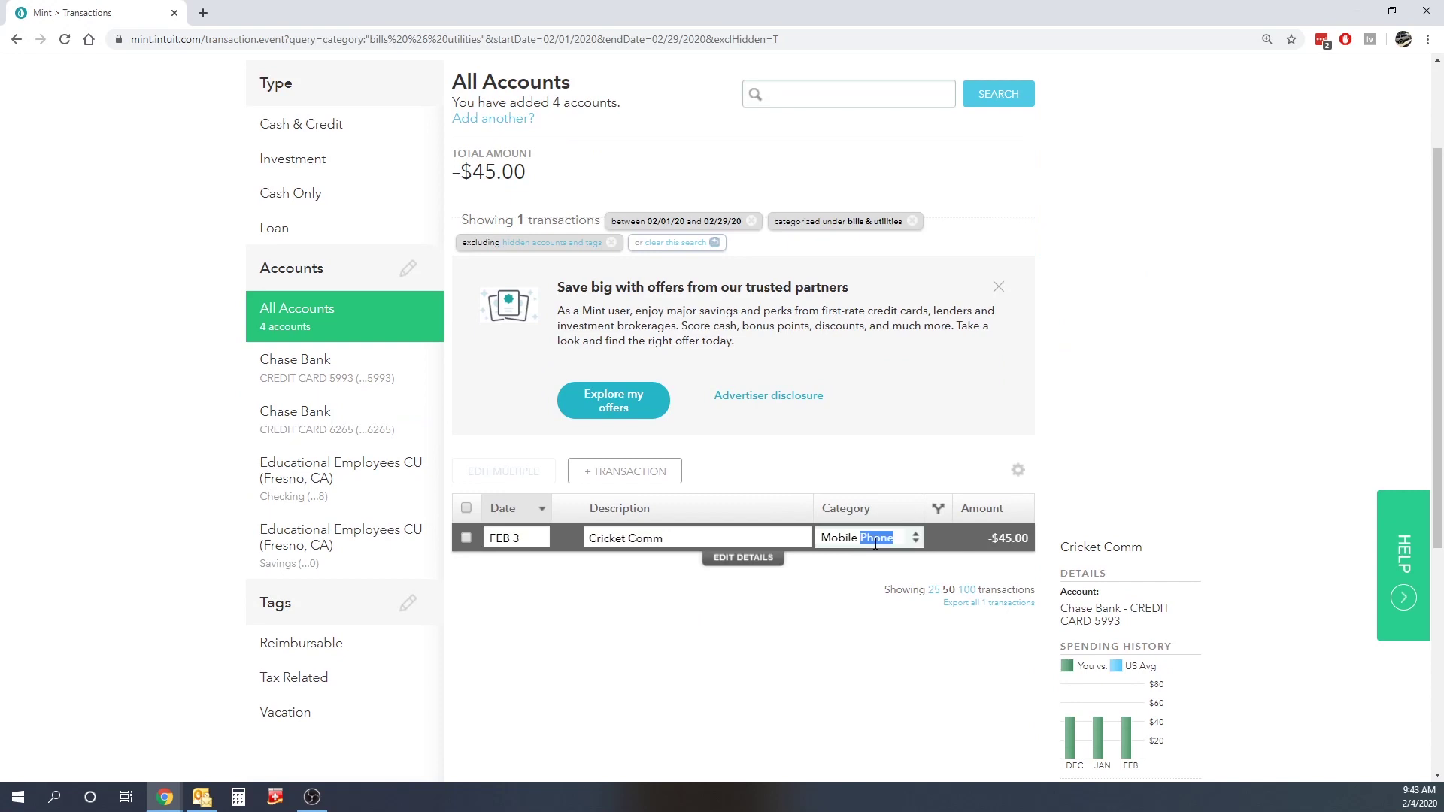
triple_click(875, 542)
type("gas")
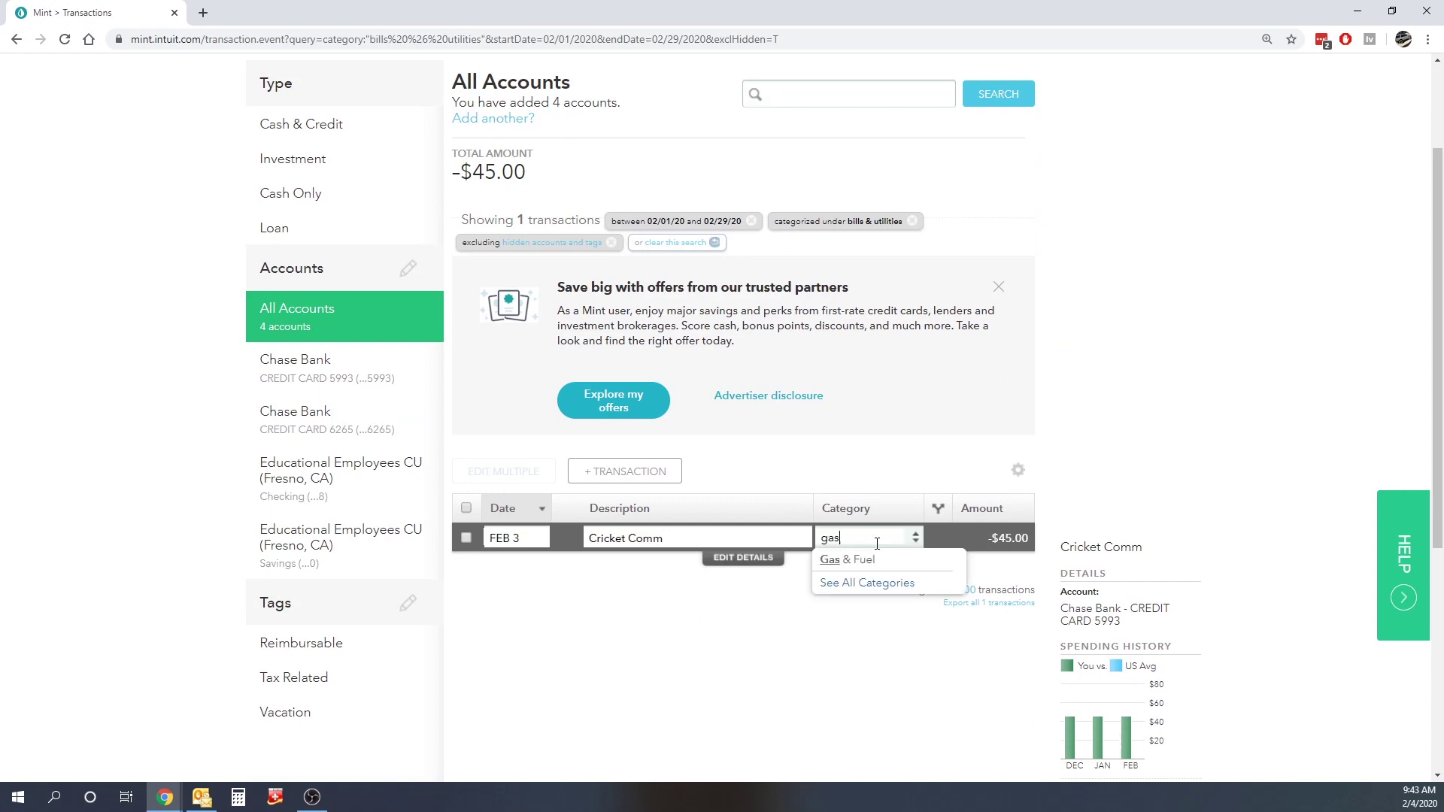
left_click(847, 565)
scroll(848, 565, "up", 1)
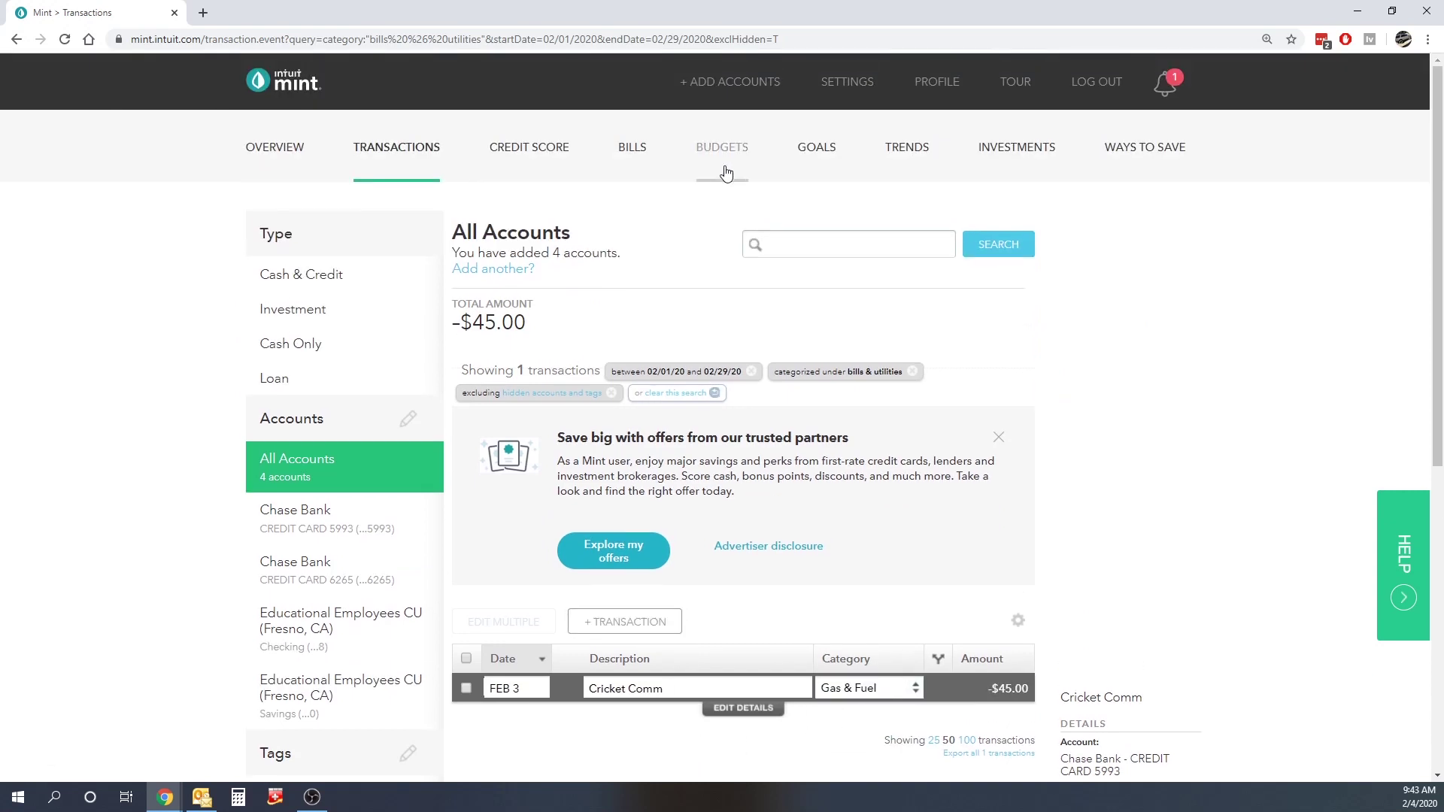
left_click(721, 148)
mouse_move(503, 466)
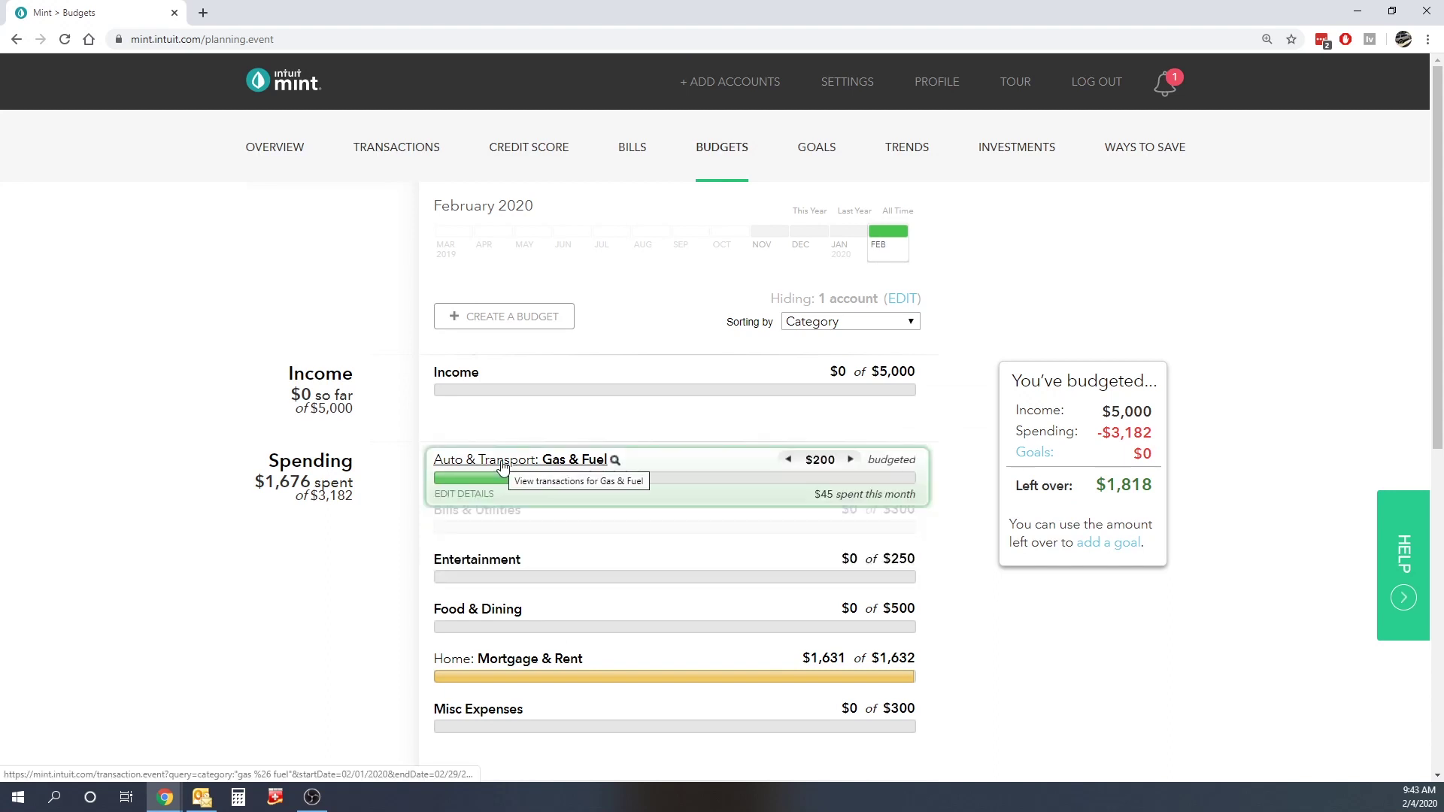
Step: Create a Shopping budget of $800 every month and review the updated budget list
left_click(500, 317)
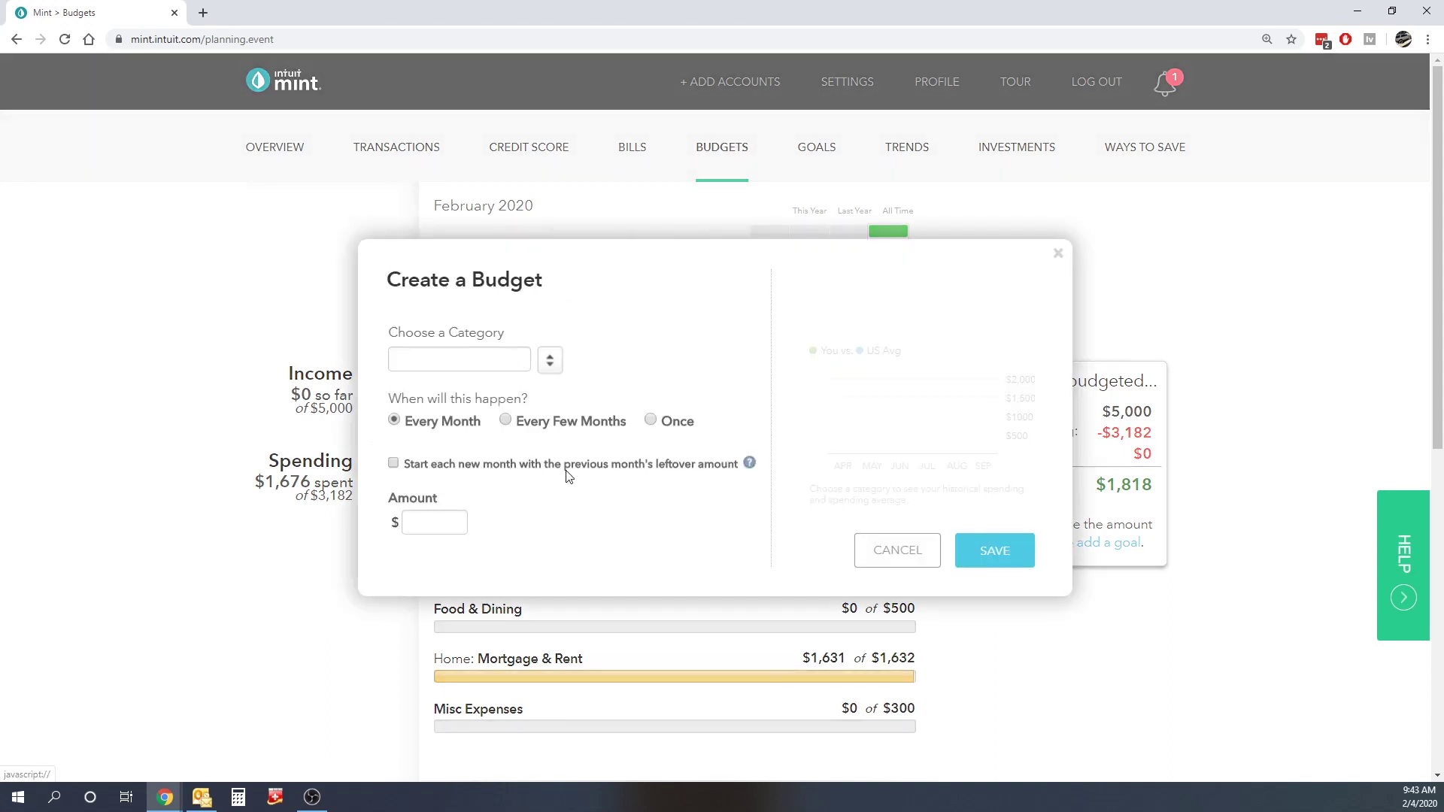
type("shopping")
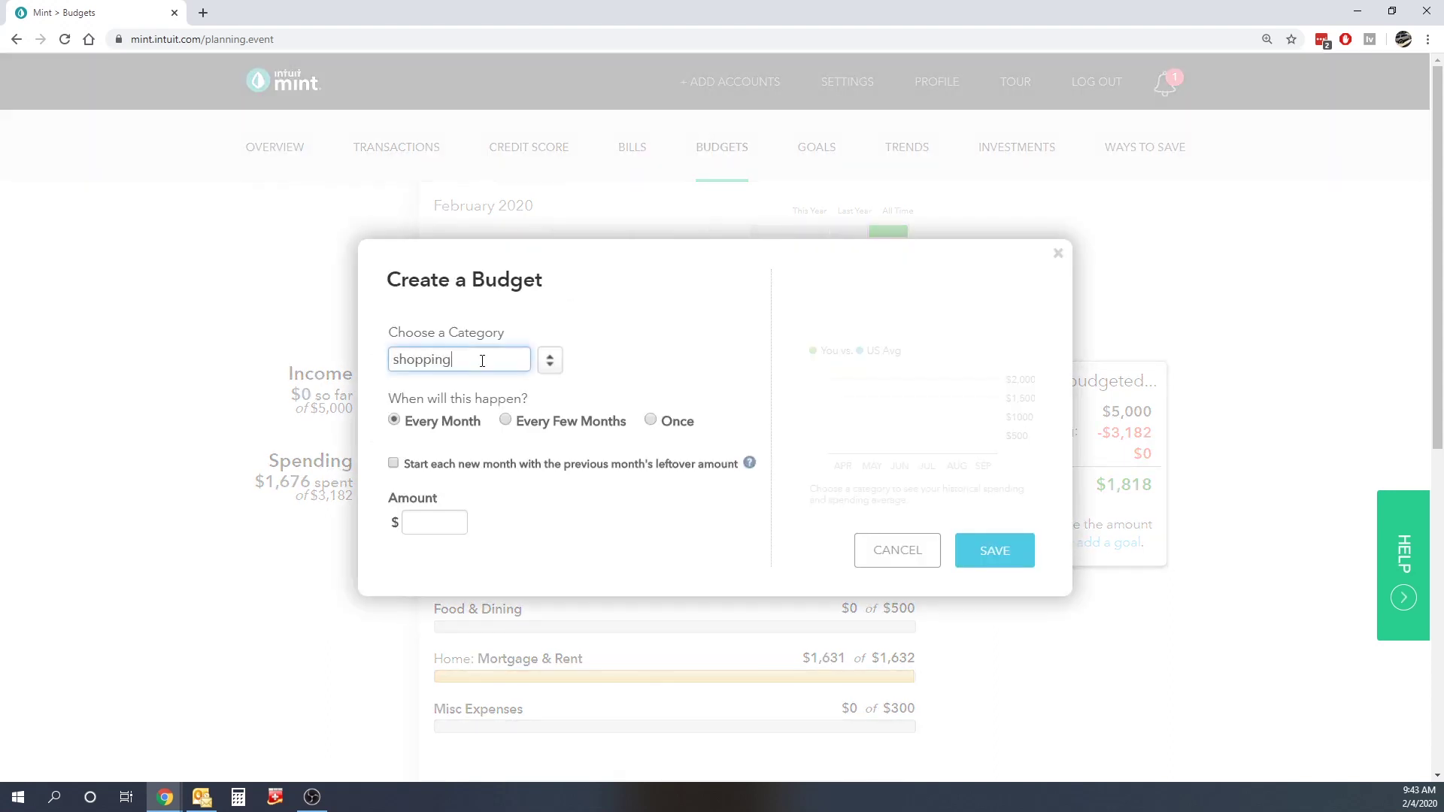
left_click(461, 377)
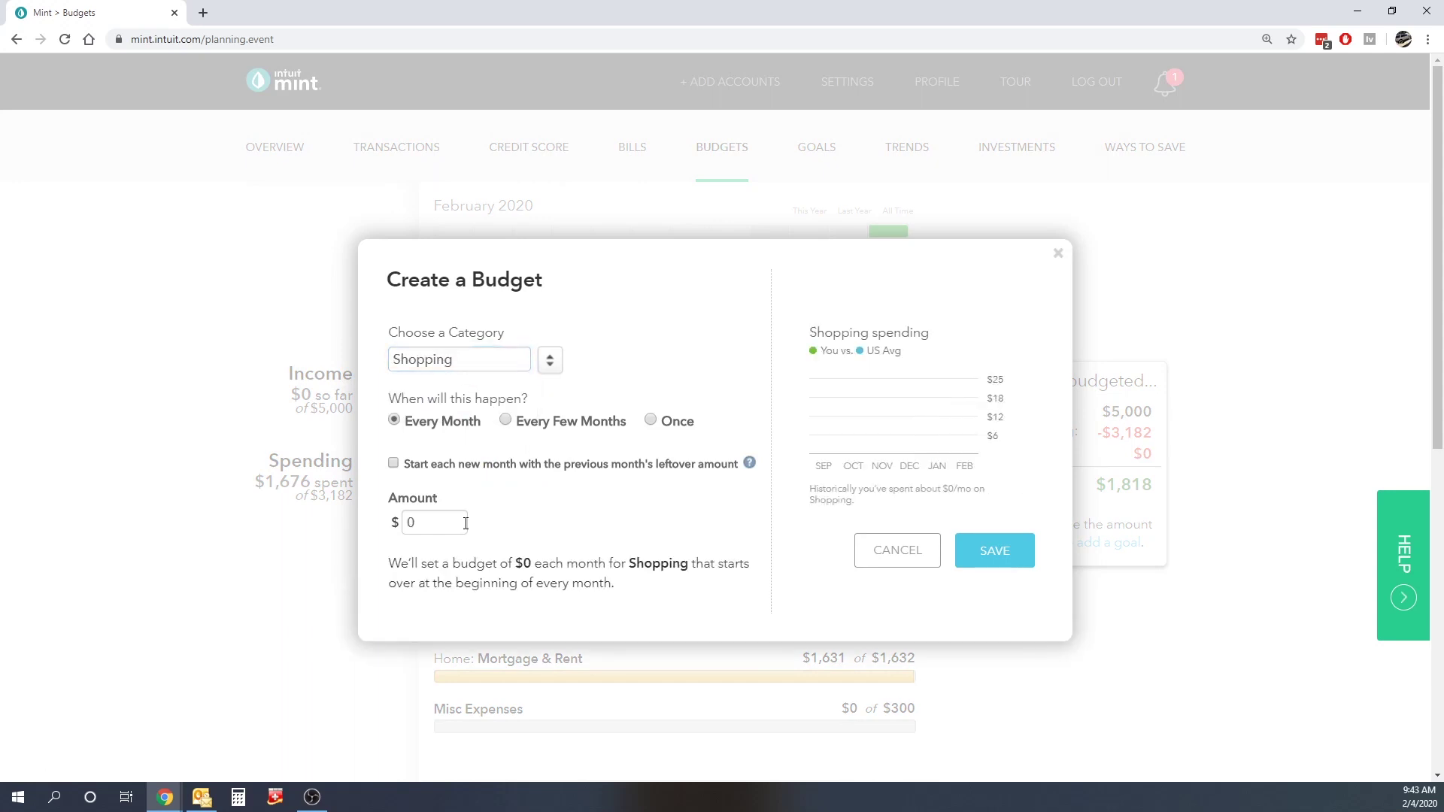
left_click(467, 521)
type("800")
left_click(535, 525)
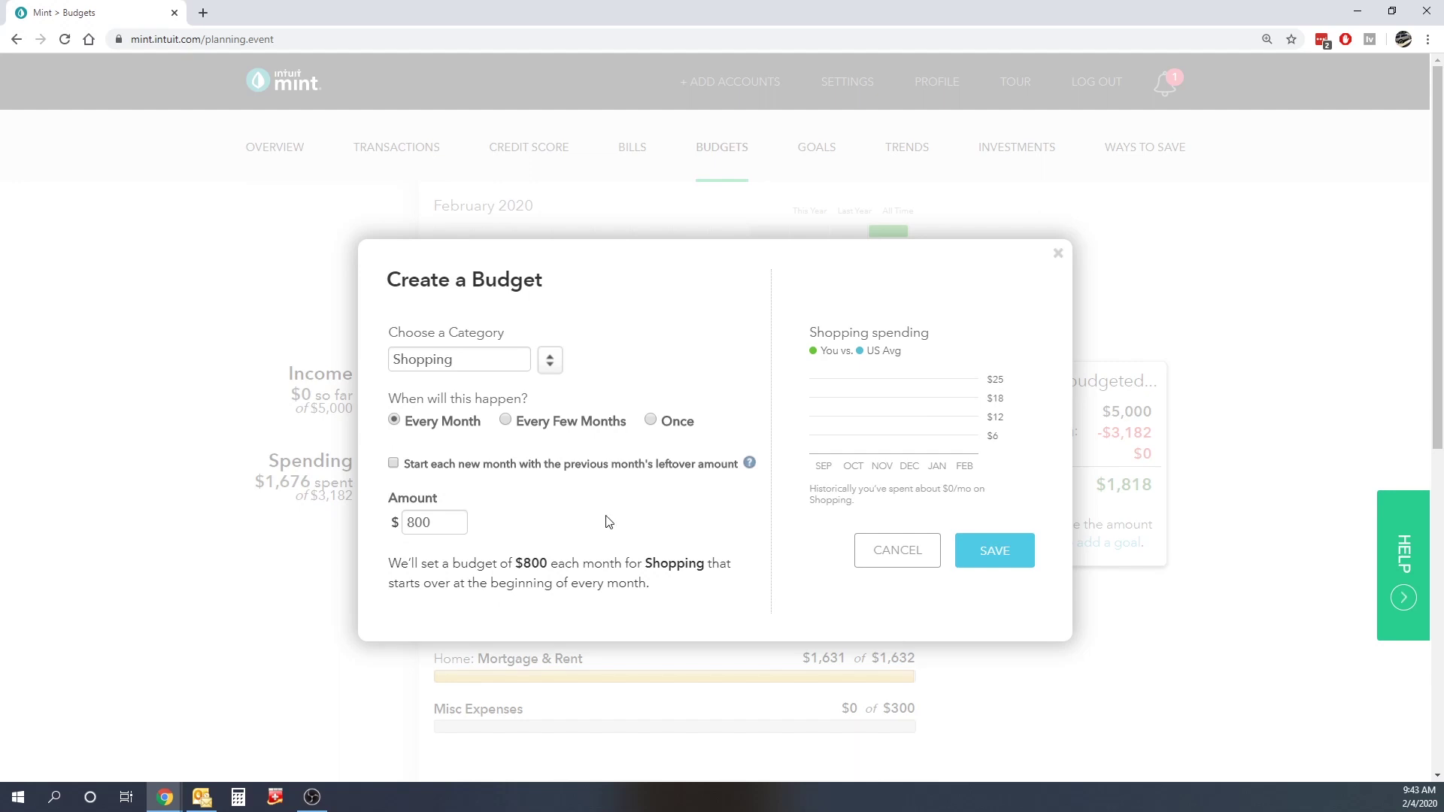
left_click(976, 556)
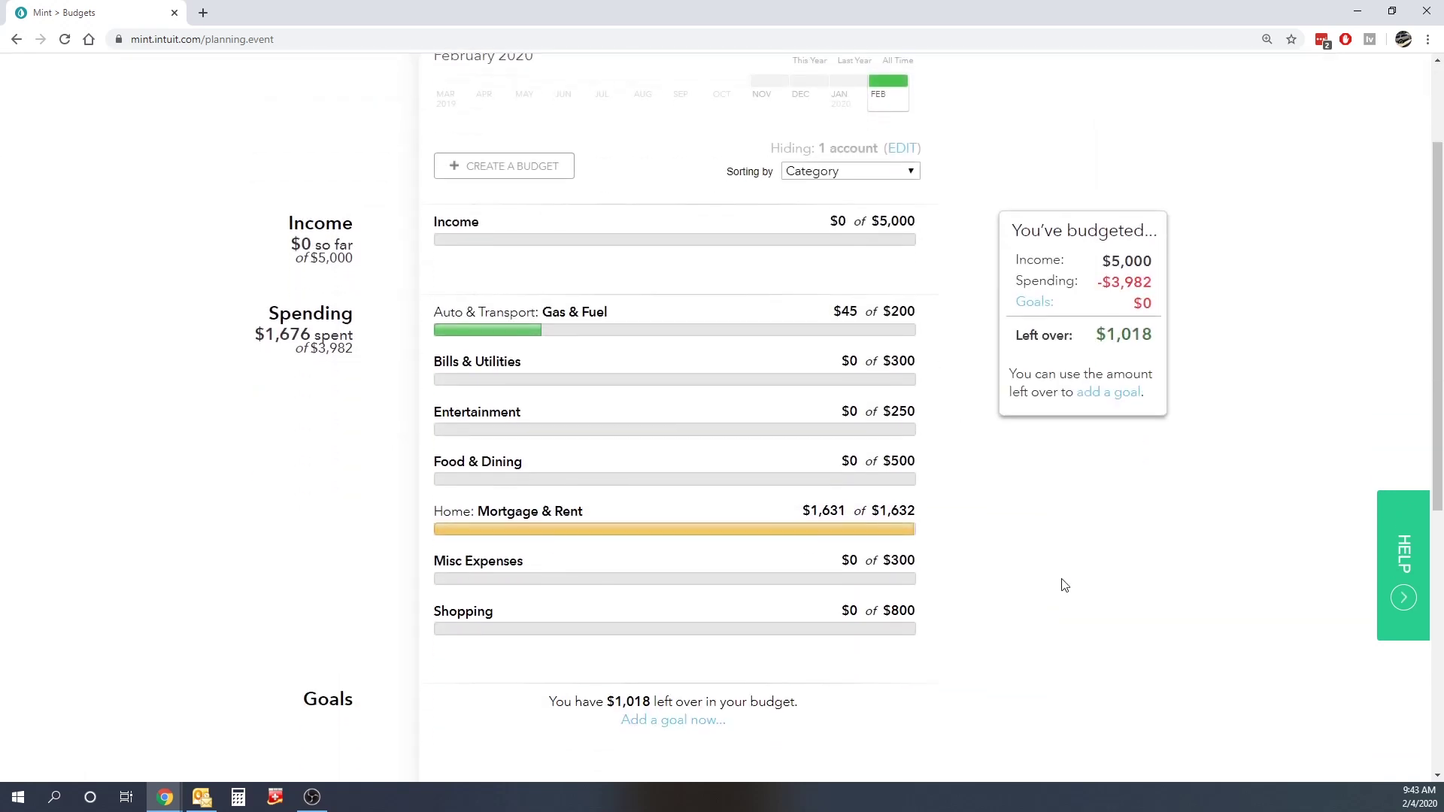
mouse_move(465, 634)
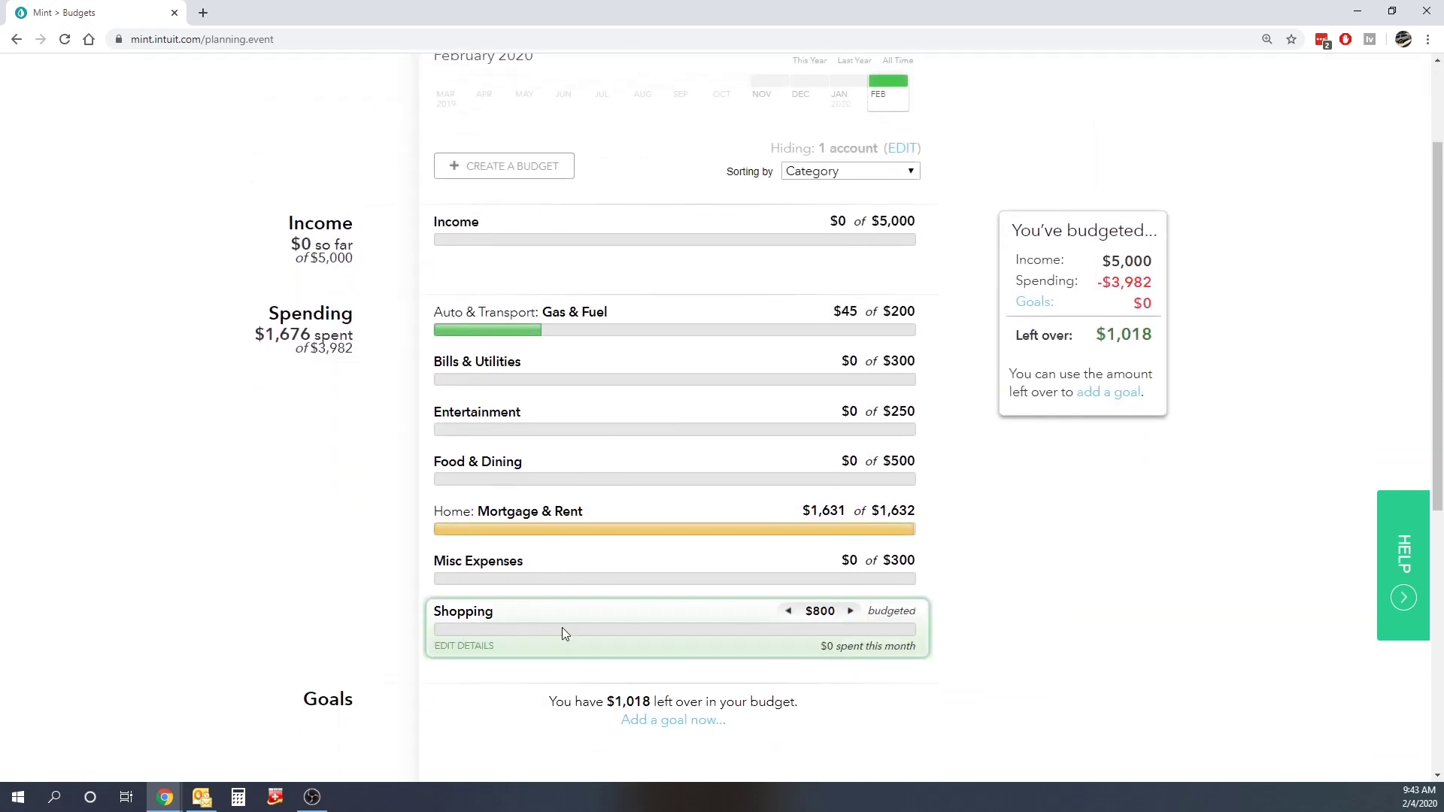
scroll(481, 473, "down", 2)
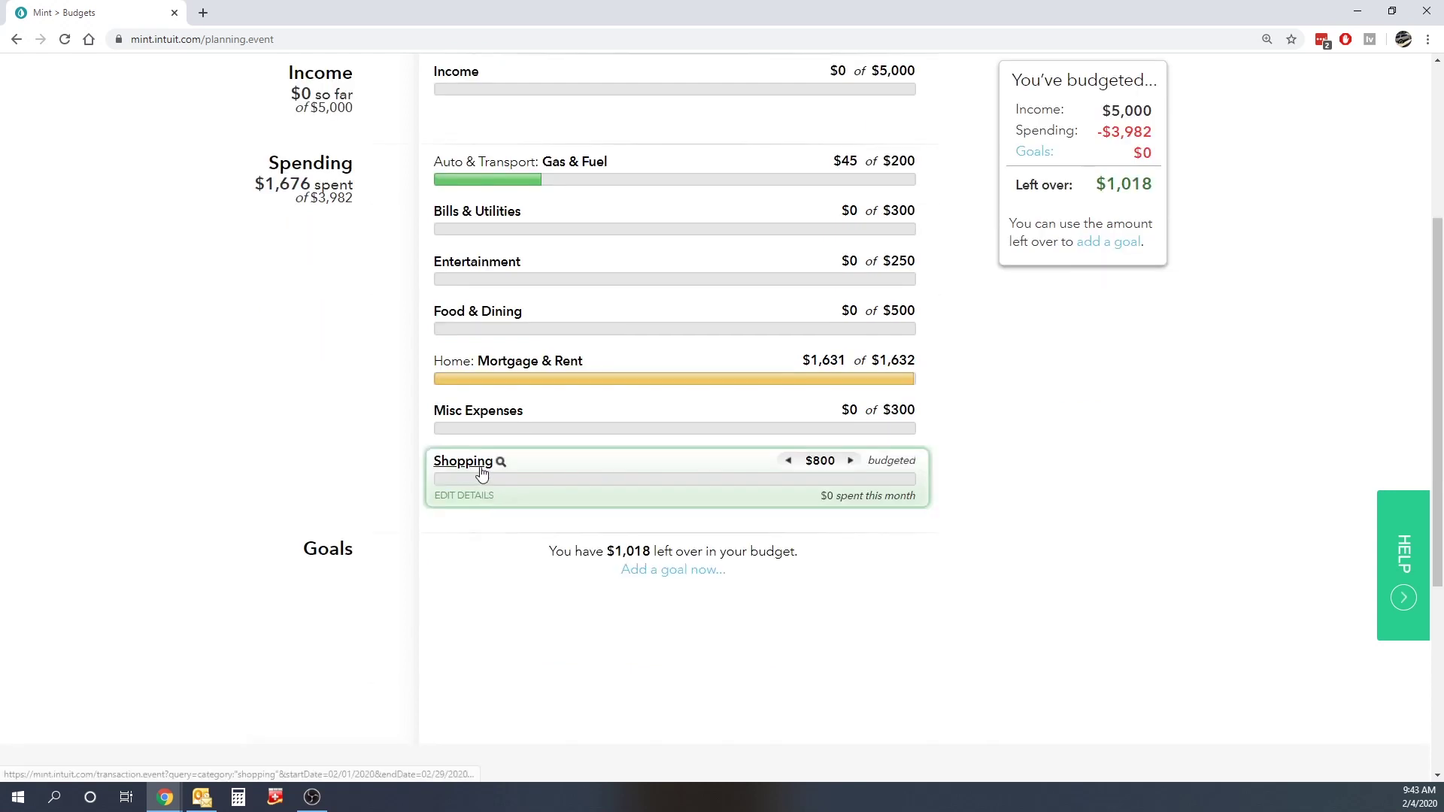
mouse_move(689, 487)
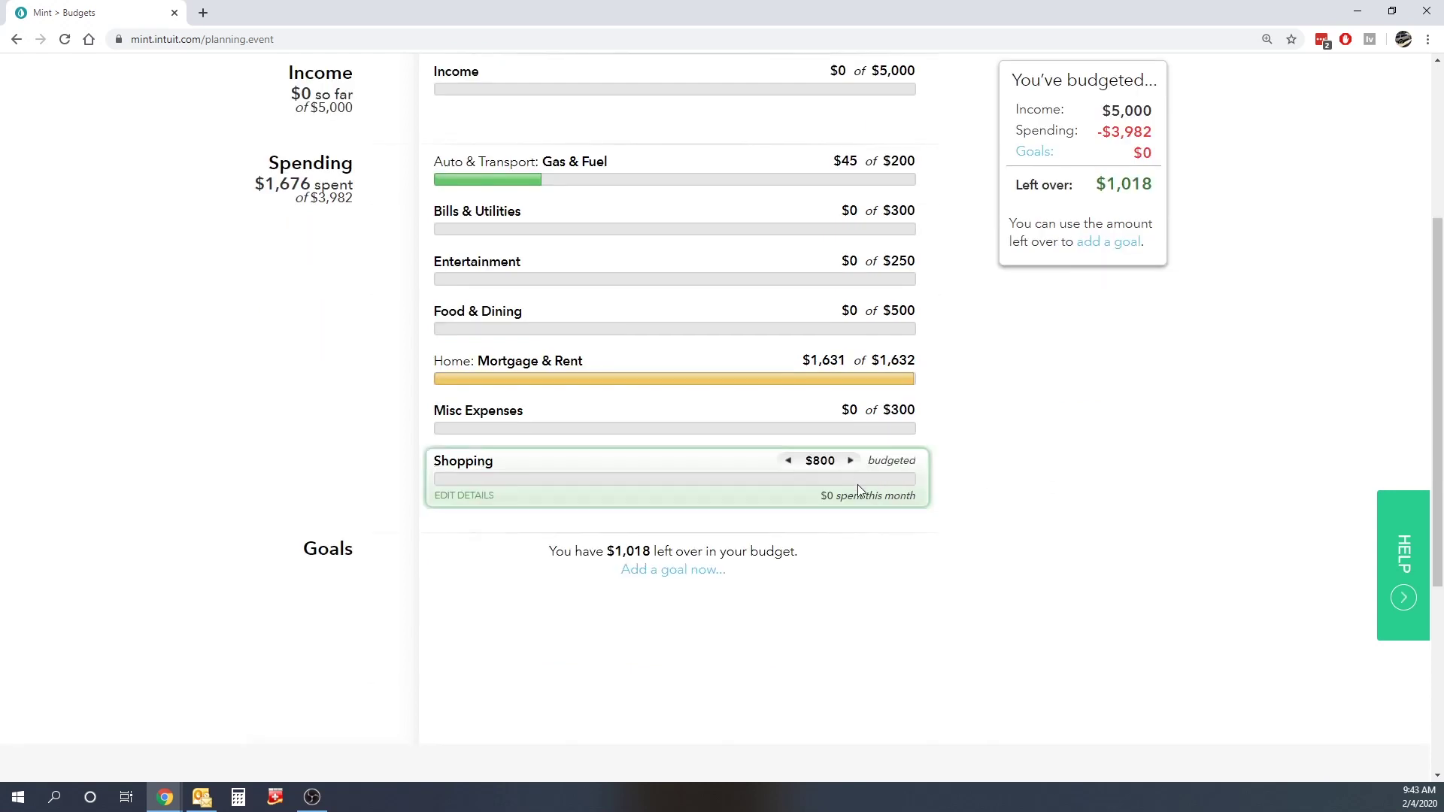
scroll(682, 581, "up", 1)
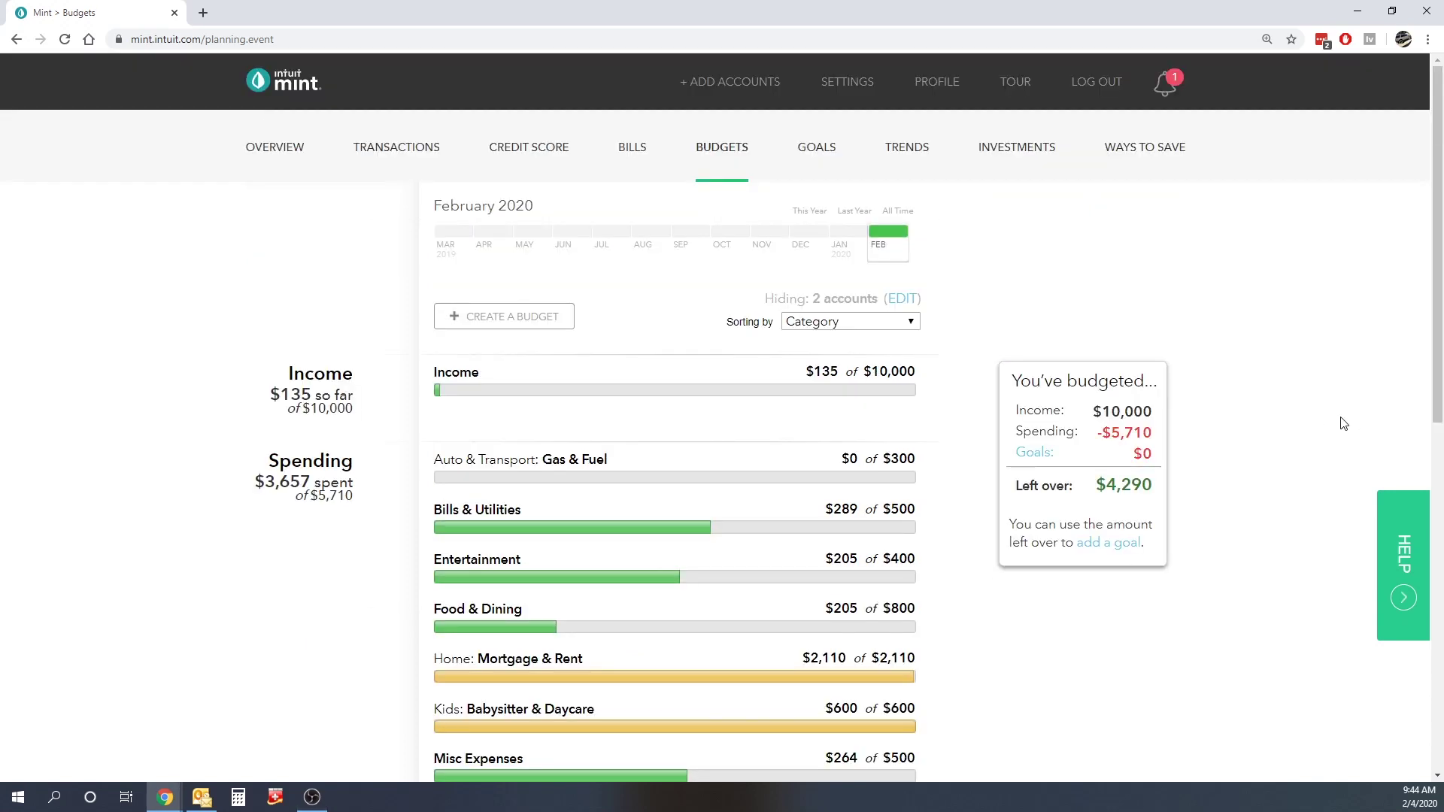
scroll(1203, 376, "down", 1)
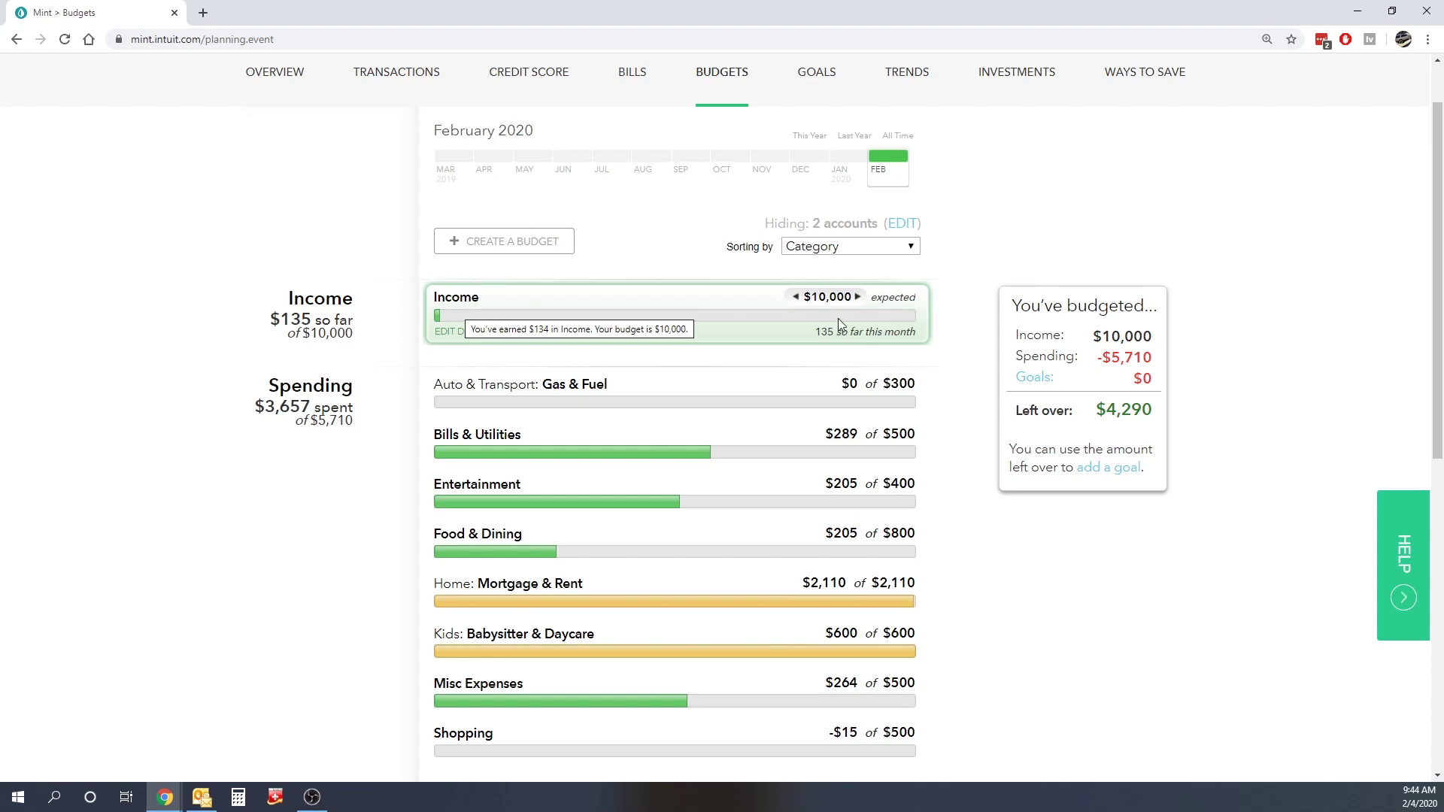
scroll(1281, 322, "down", 1)
scroll(1240, 313, "down", 1)
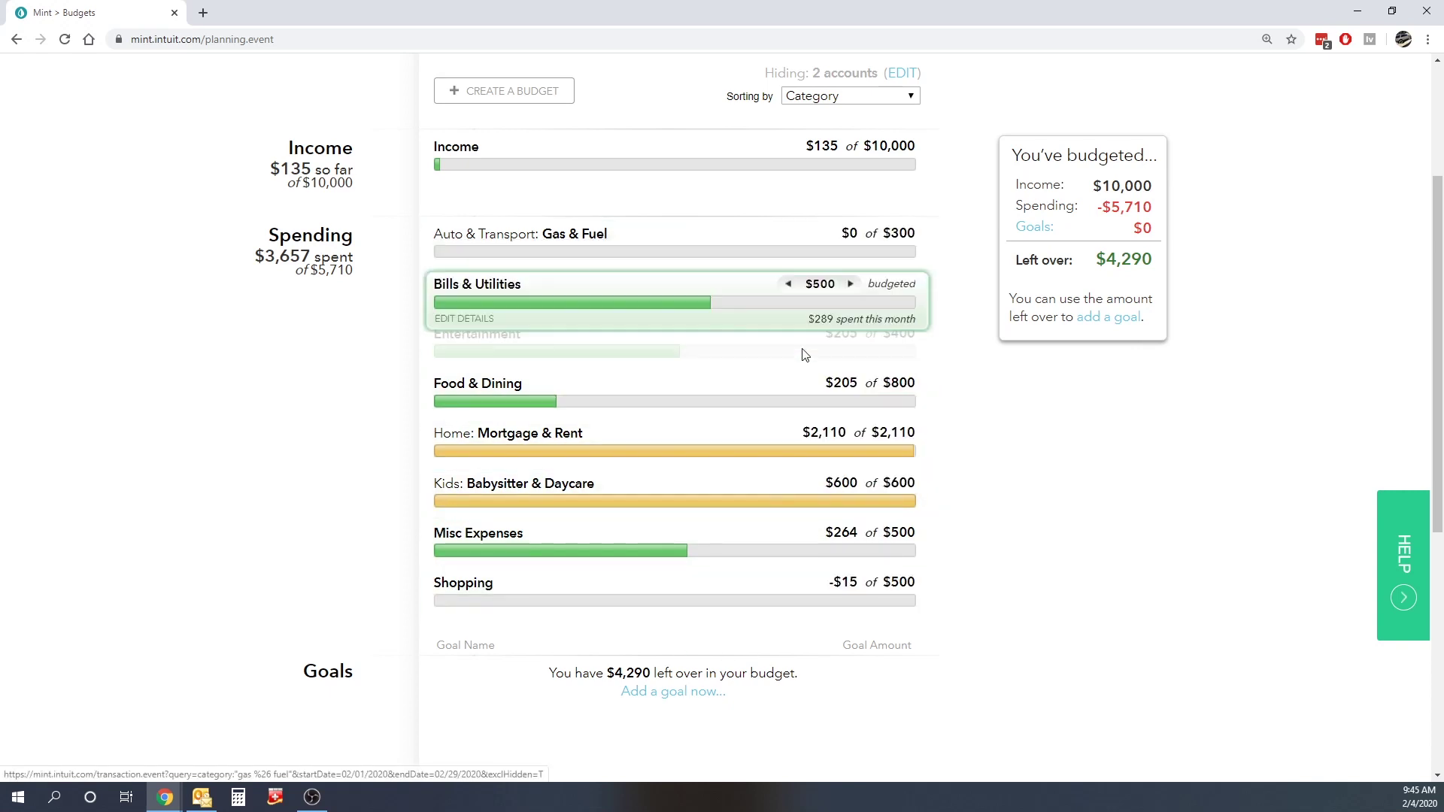
left_click(499, 285)
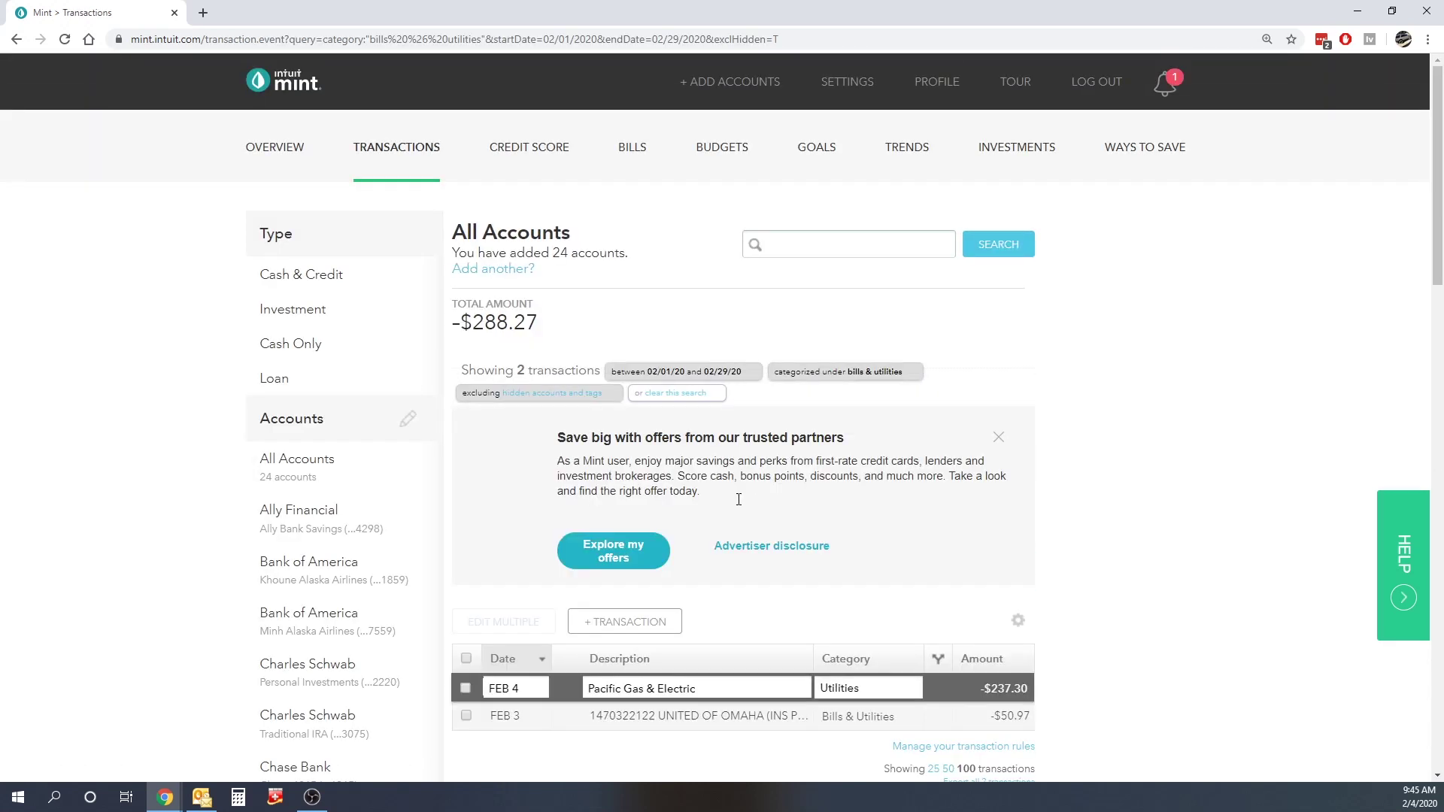
scroll(1011, 402, "down", 1)
scroll(1011, 402, "down", 1)
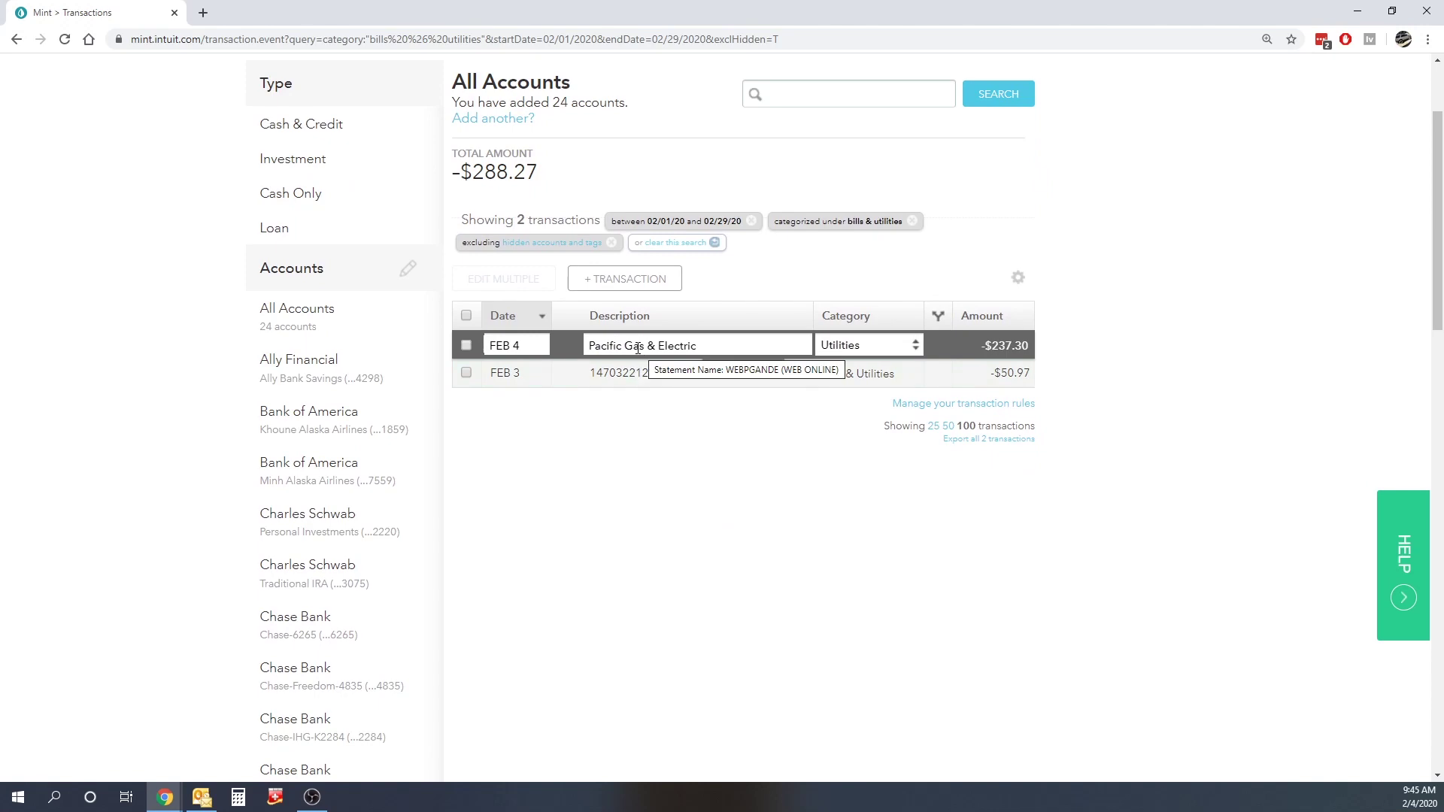
left_click(651, 380)
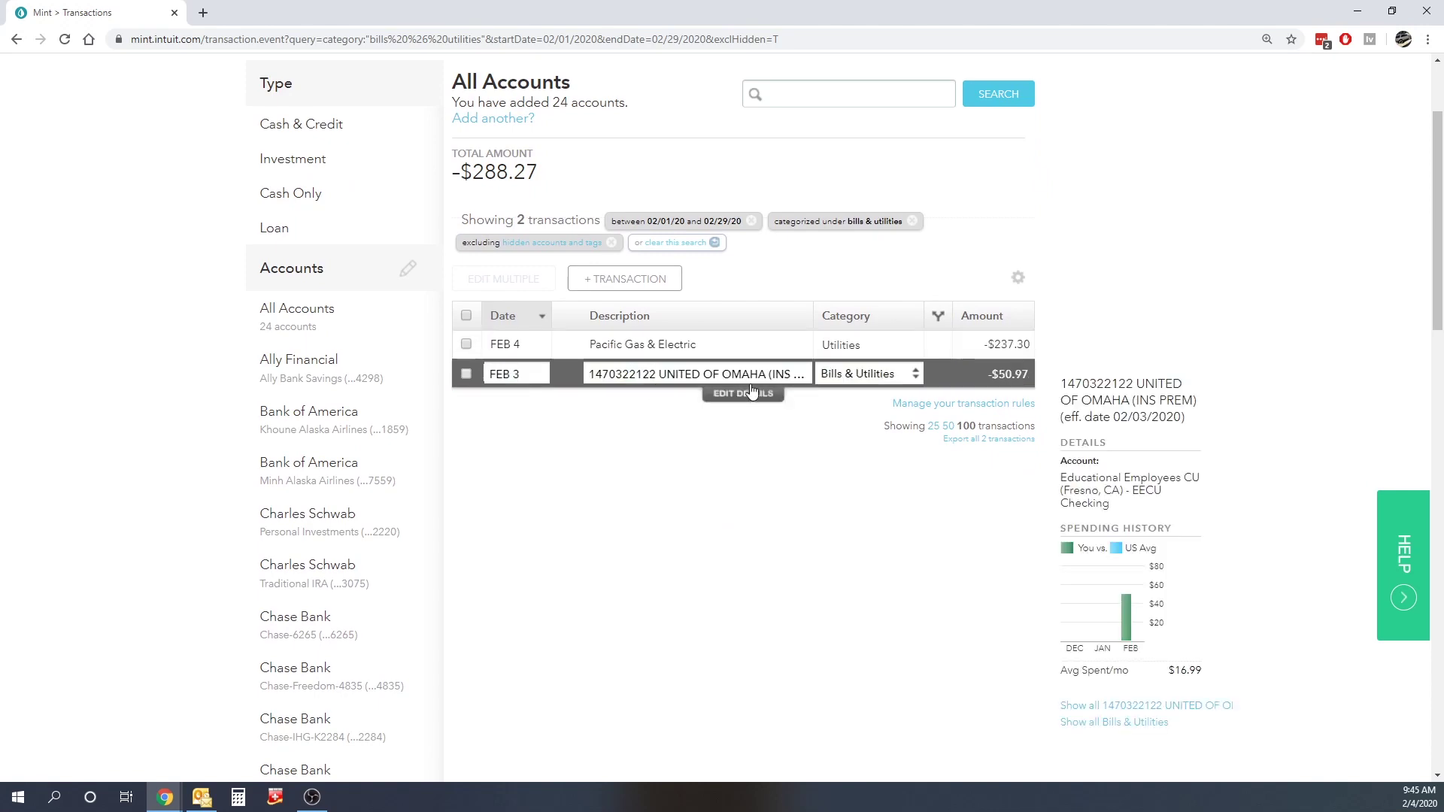
scroll(977, 402, "up", 1)
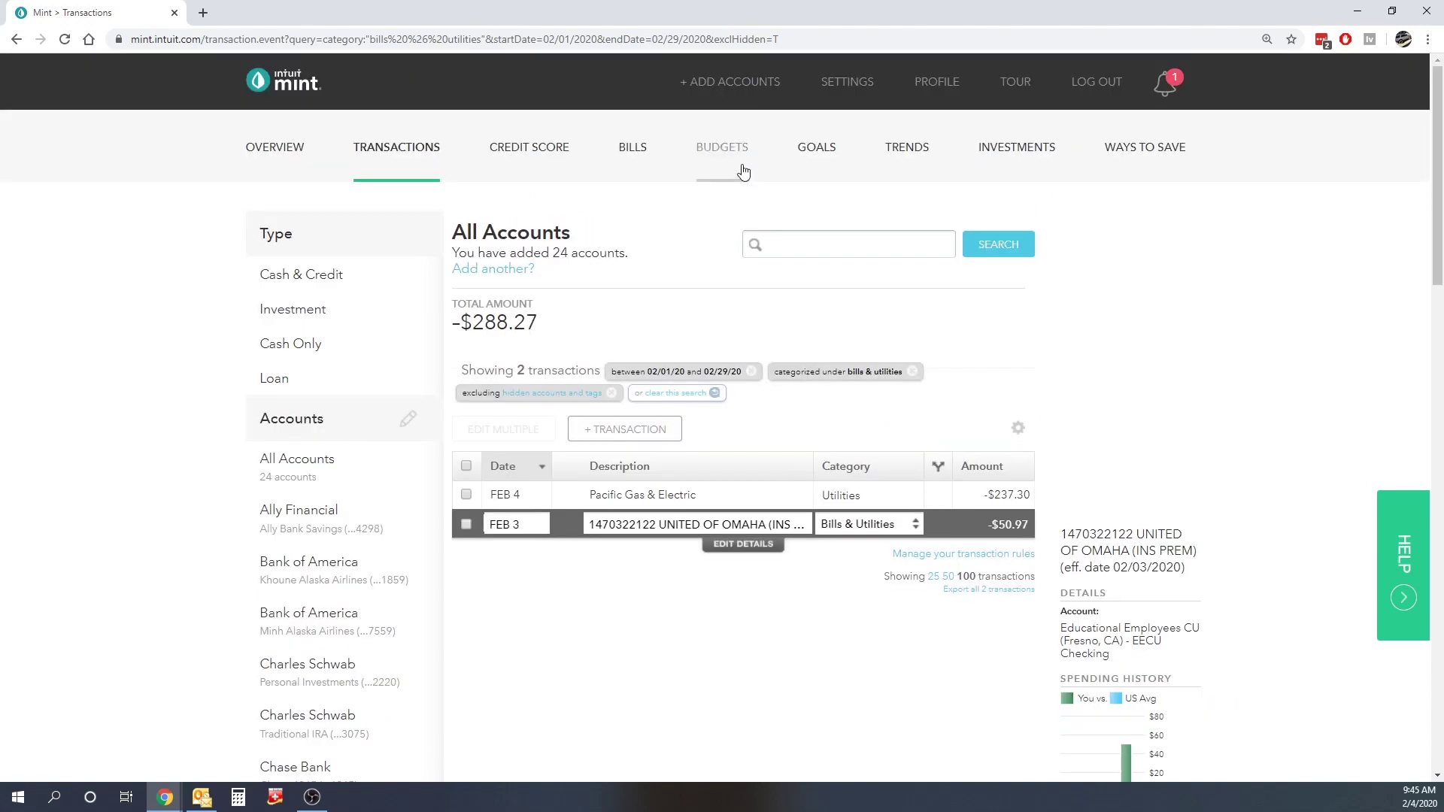
left_click(733, 151)
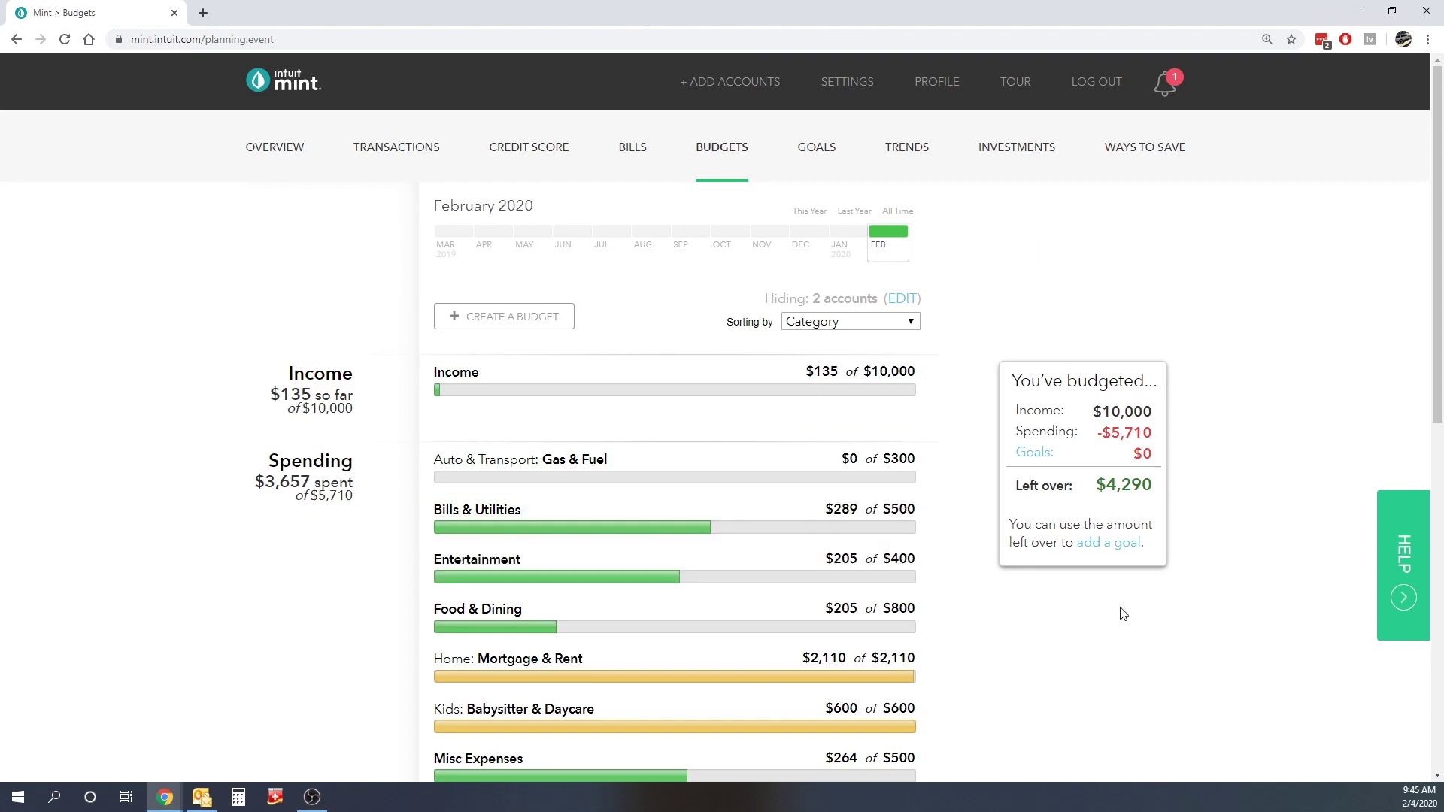
scroll(1175, 648, "down", 1)
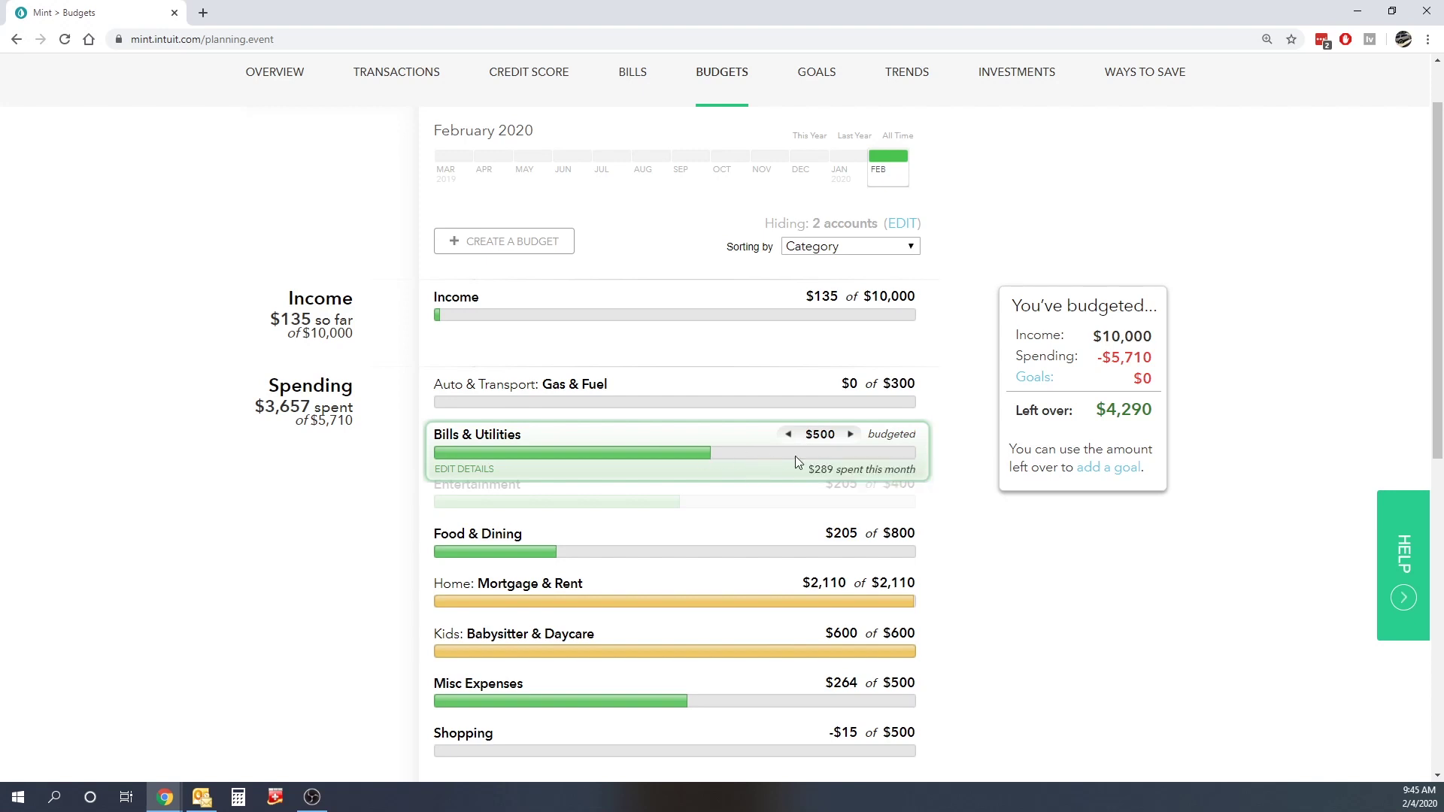
mouse_move(884, 461)
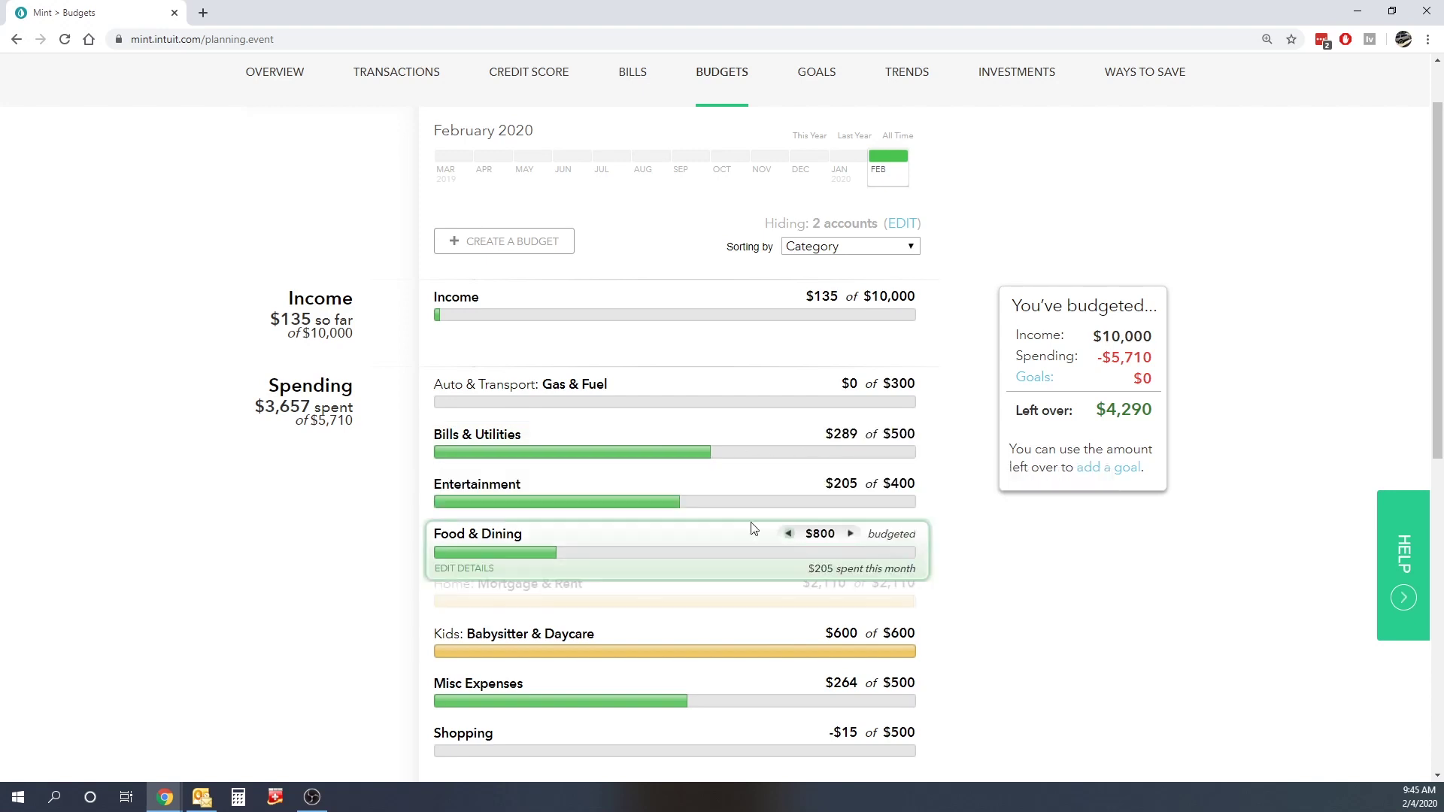
scroll(593, 412, "down", 1)
left_click(487, 411)
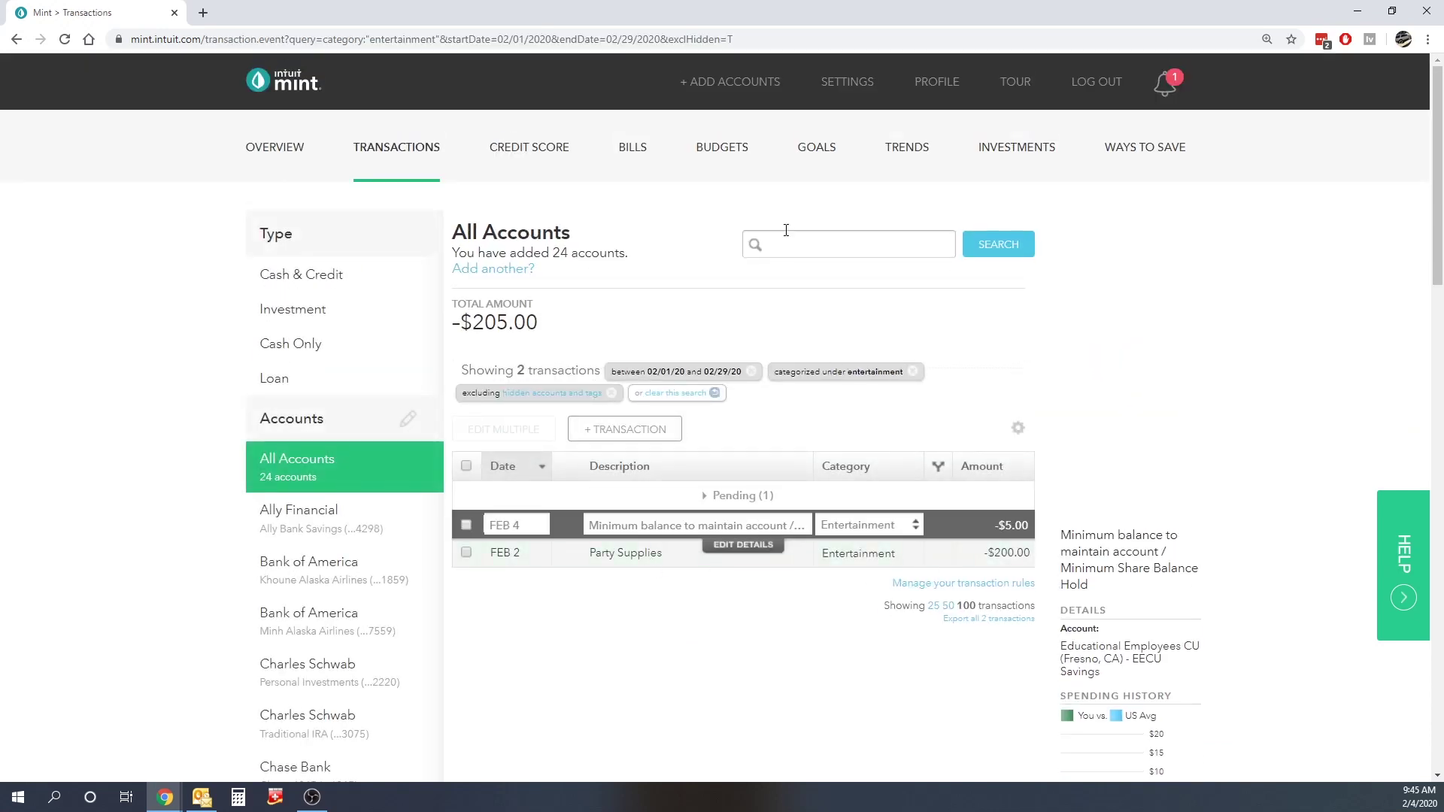
left_click(722, 146)
left_click(478, 459)
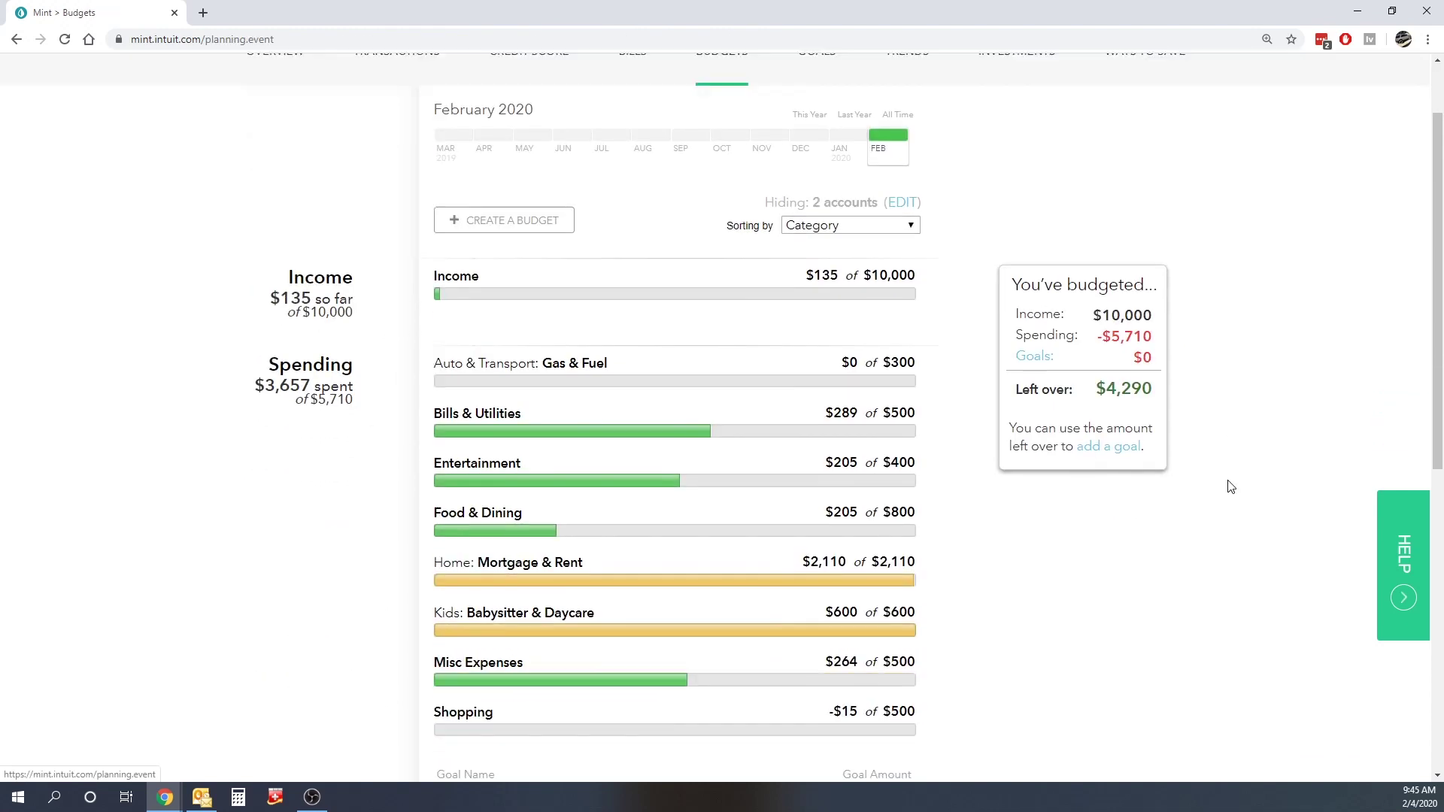
scroll(1227, 489, "down", 1)
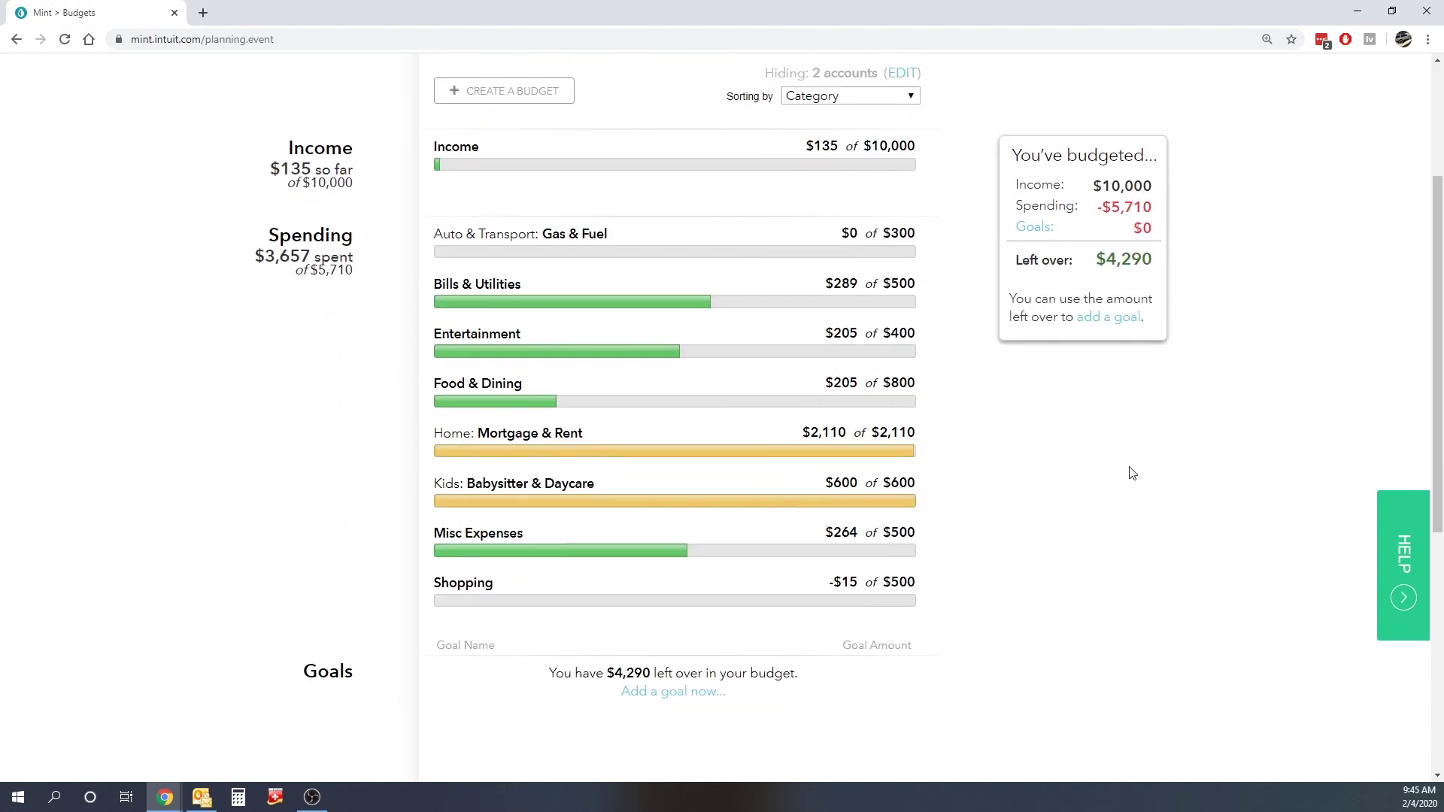
mouse_move(484, 346)
mouse_move(901, 386)
mouse_move(868, 408)
scroll(1031, 586, "up", 1)
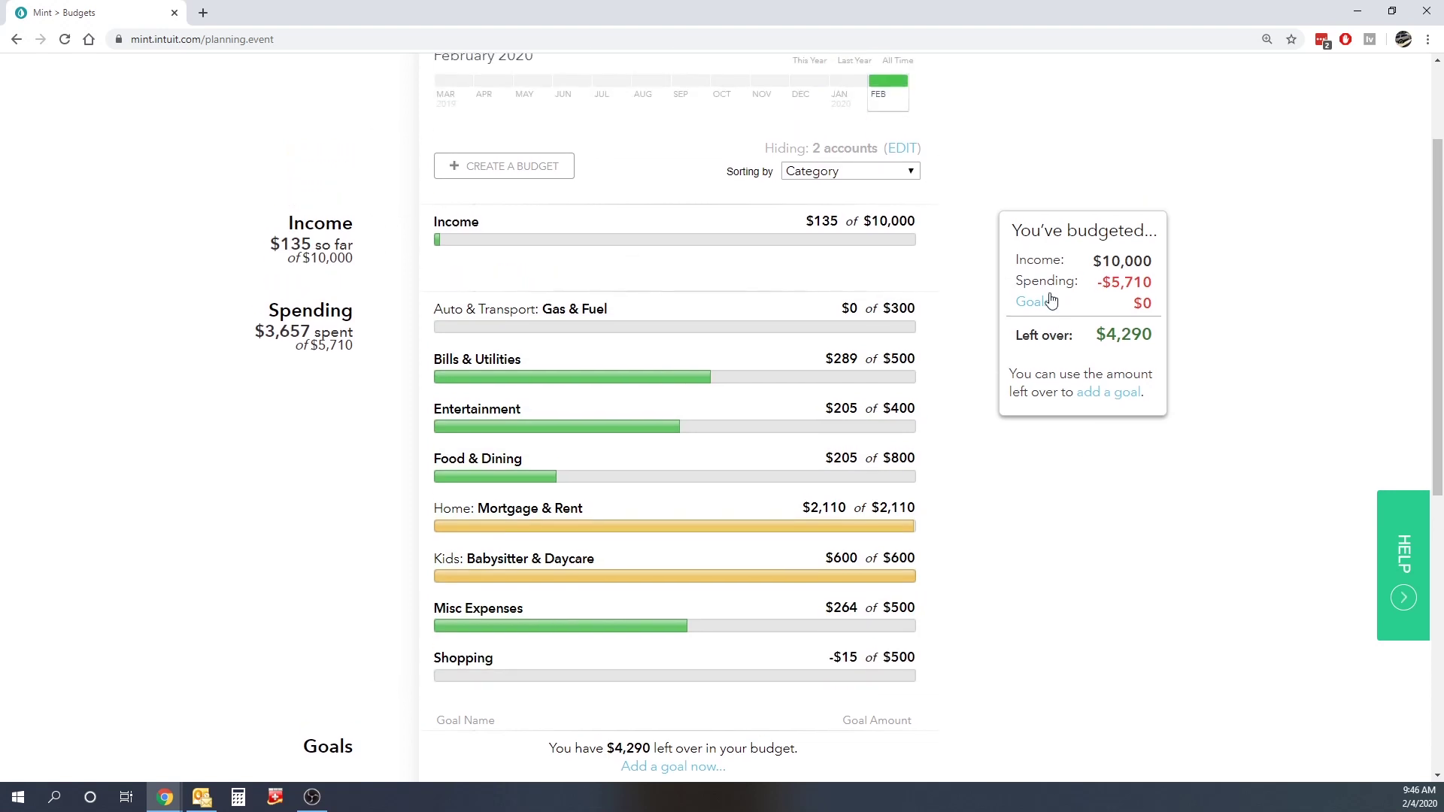
triple_click(1102, 282)
left_click(1152, 282)
left_click_drag(1013, 259, 1136, 263)
left_click(1143, 265)
left_click_drag(1022, 281, 1156, 283)
left_click(1168, 323)
left_click_drag(1149, 338, 1018, 337)
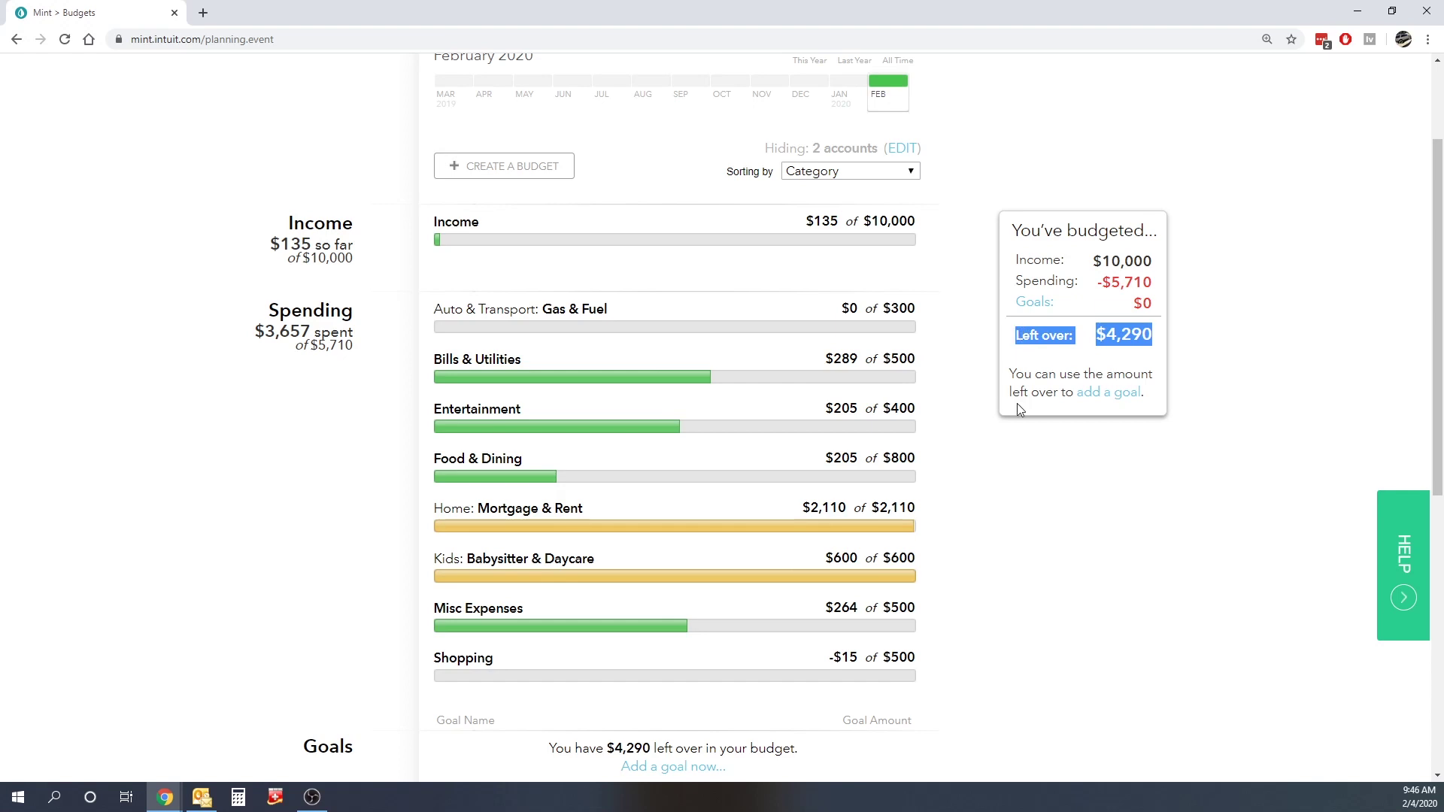
left_click(974, 532)
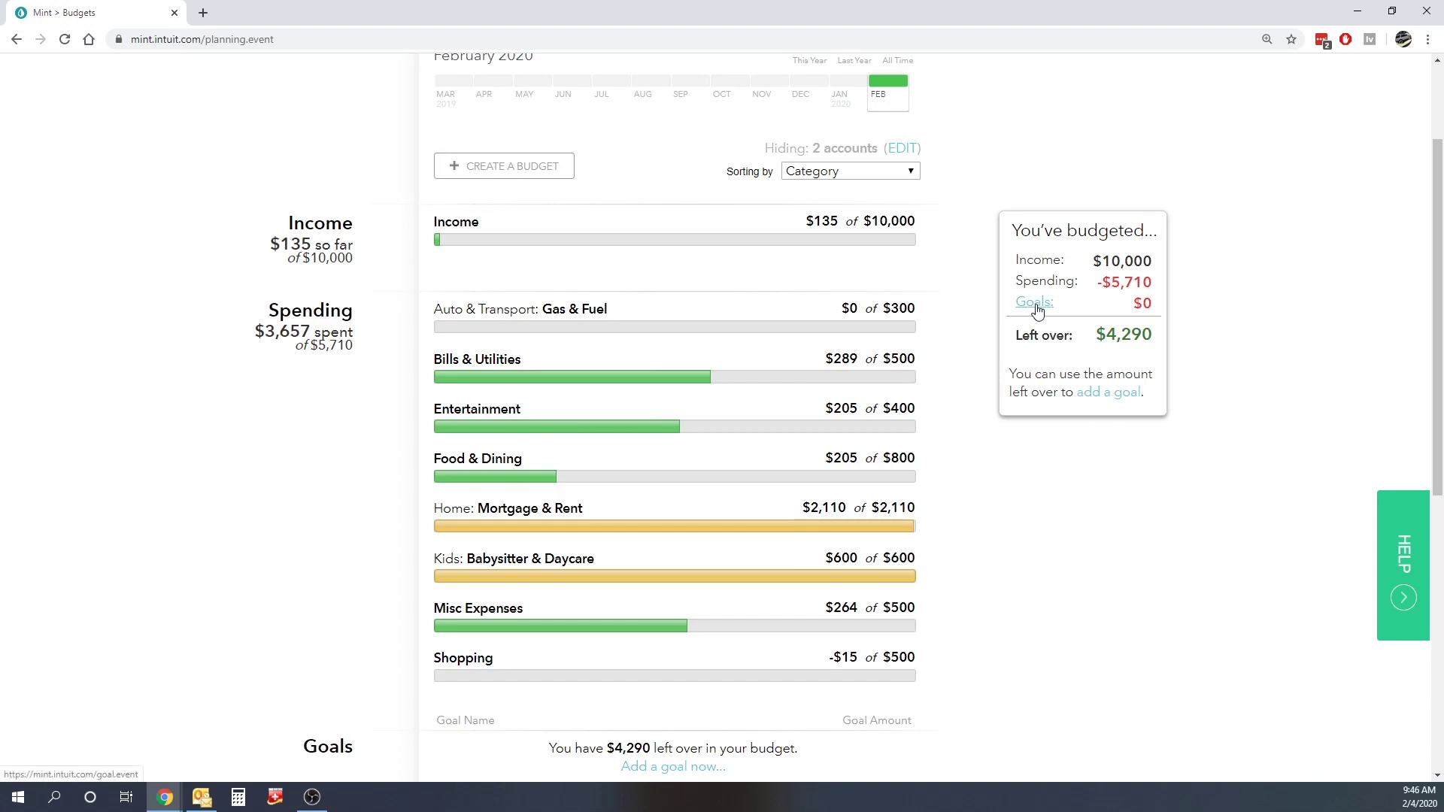
left_click_drag(1105, 335, 1151, 336)
left_click(1151, 336)
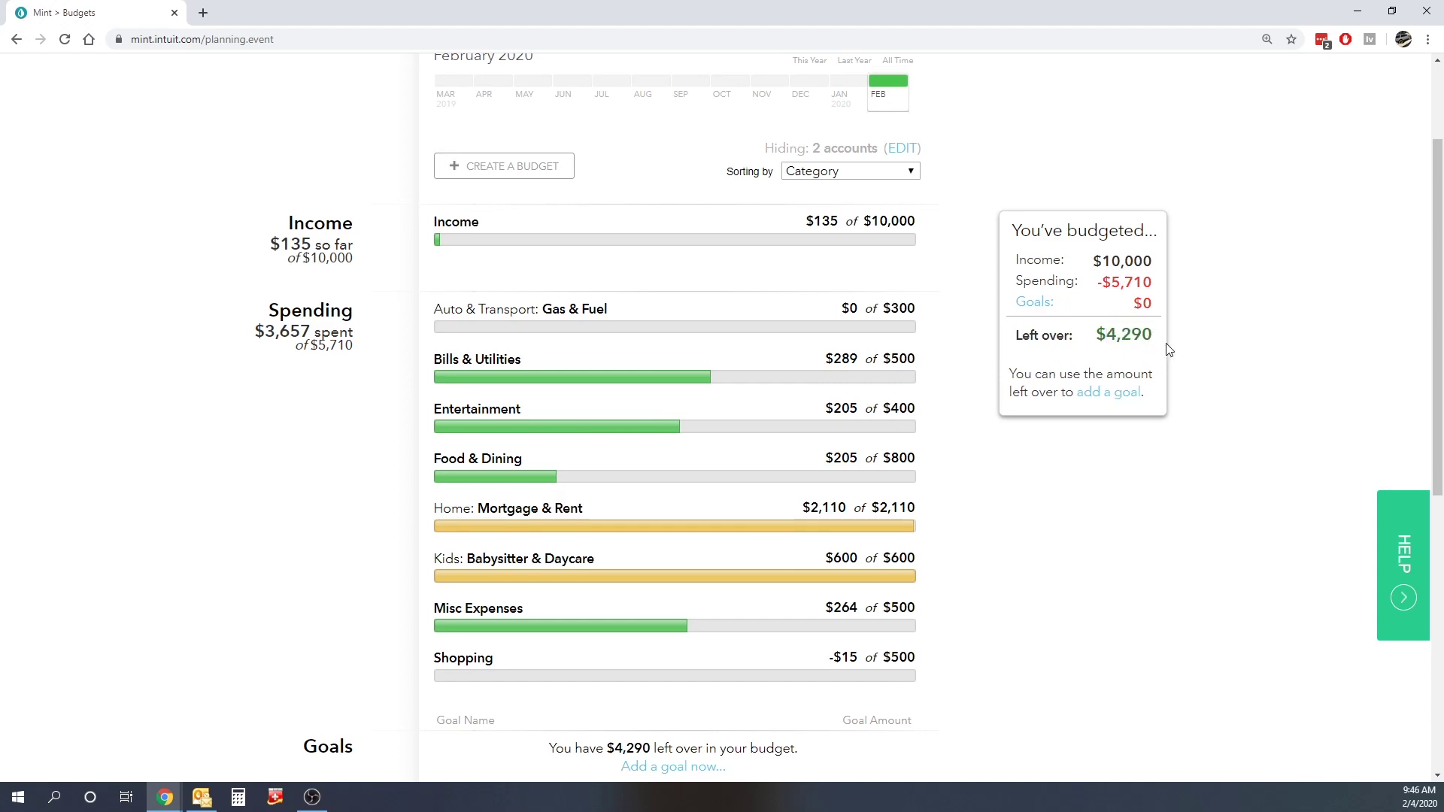
left_click_drag(1017, 343, 1142, 336)
left_click(1141, 337)
left_click_drag(1009, 312, 1106, 316)
left_click(1118, 313)
scroll(1053, 353, "up", 2)
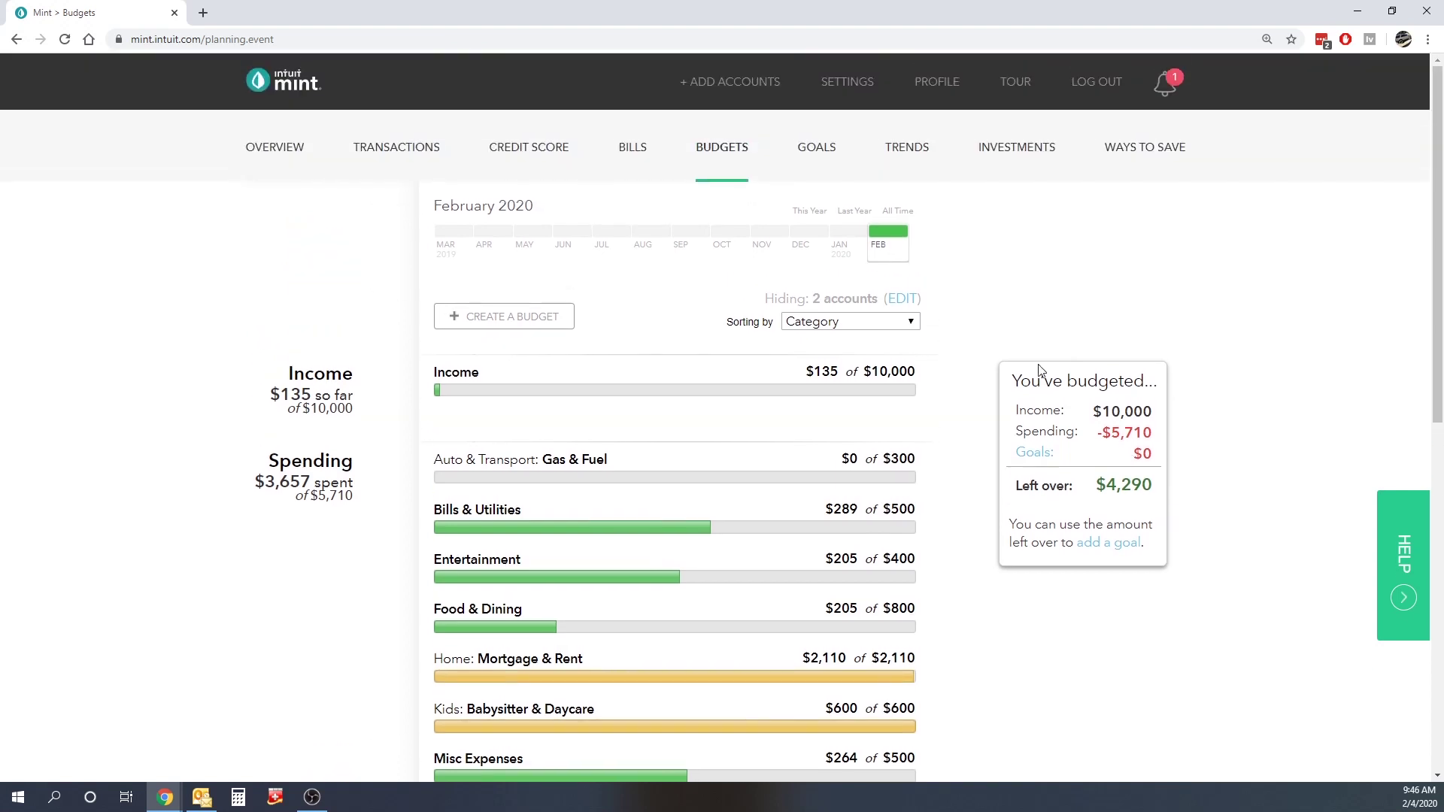
left_click(816, 148)
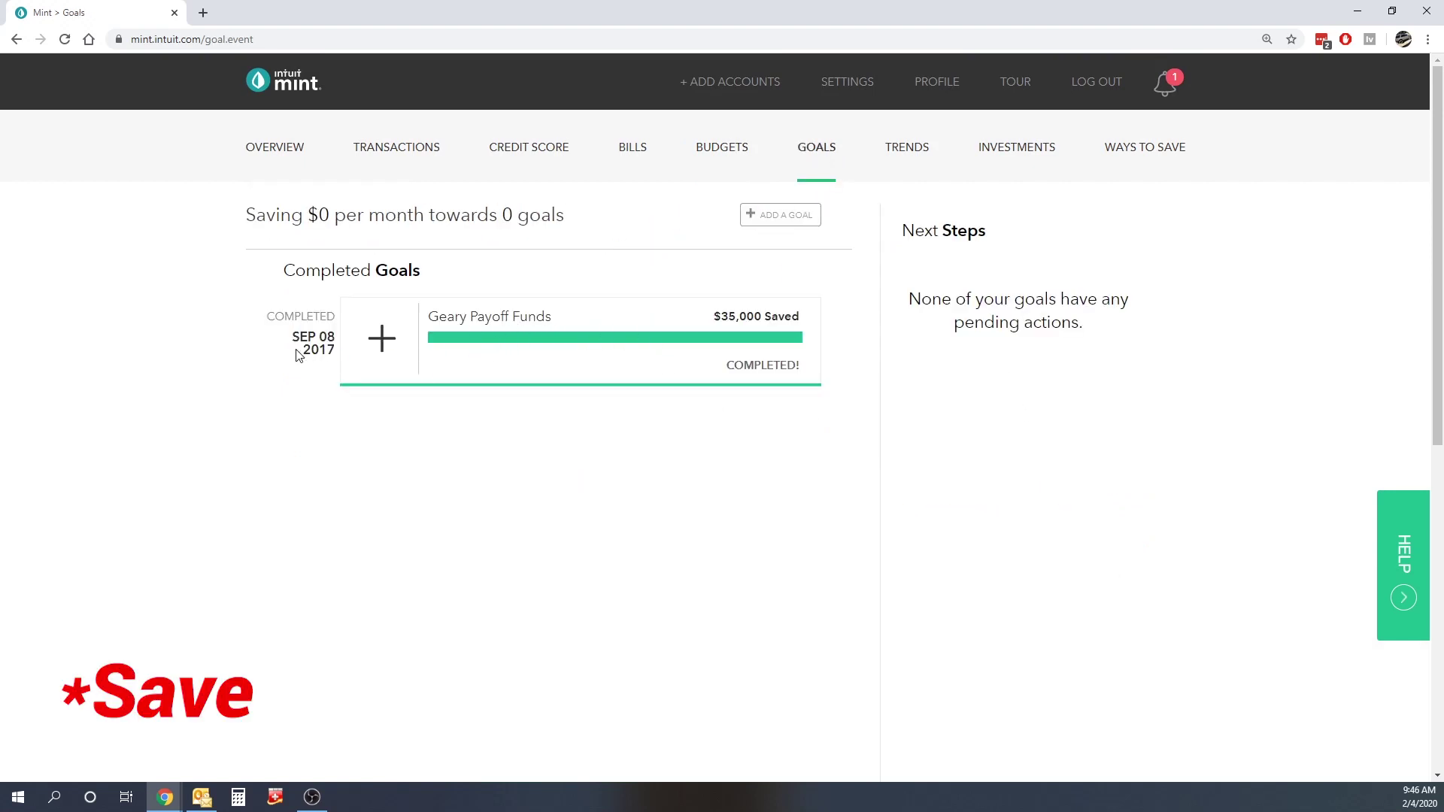
key("alt+Left")
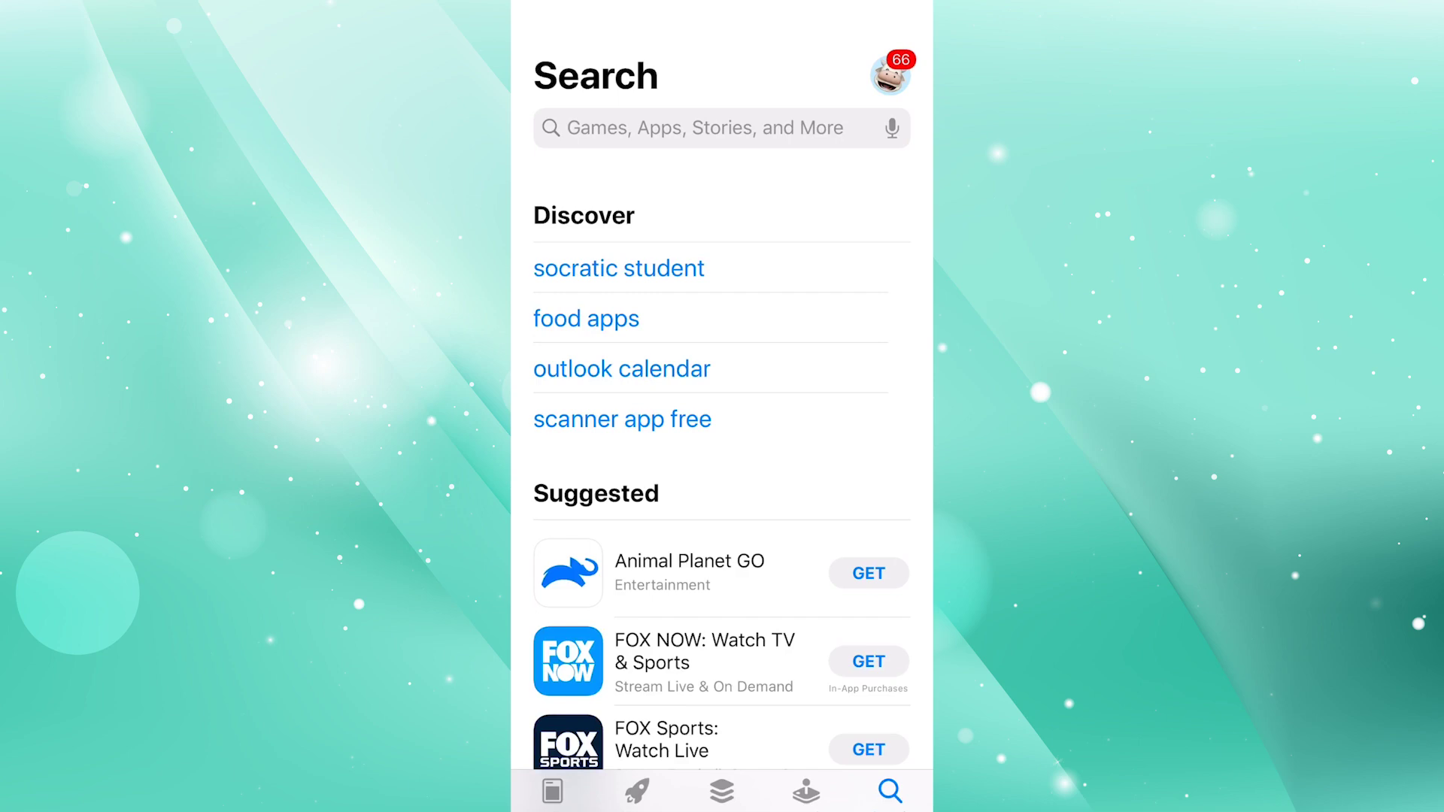
Step: Search the App Store for 'mint' and launch the Mint app
left_click(699, 128)
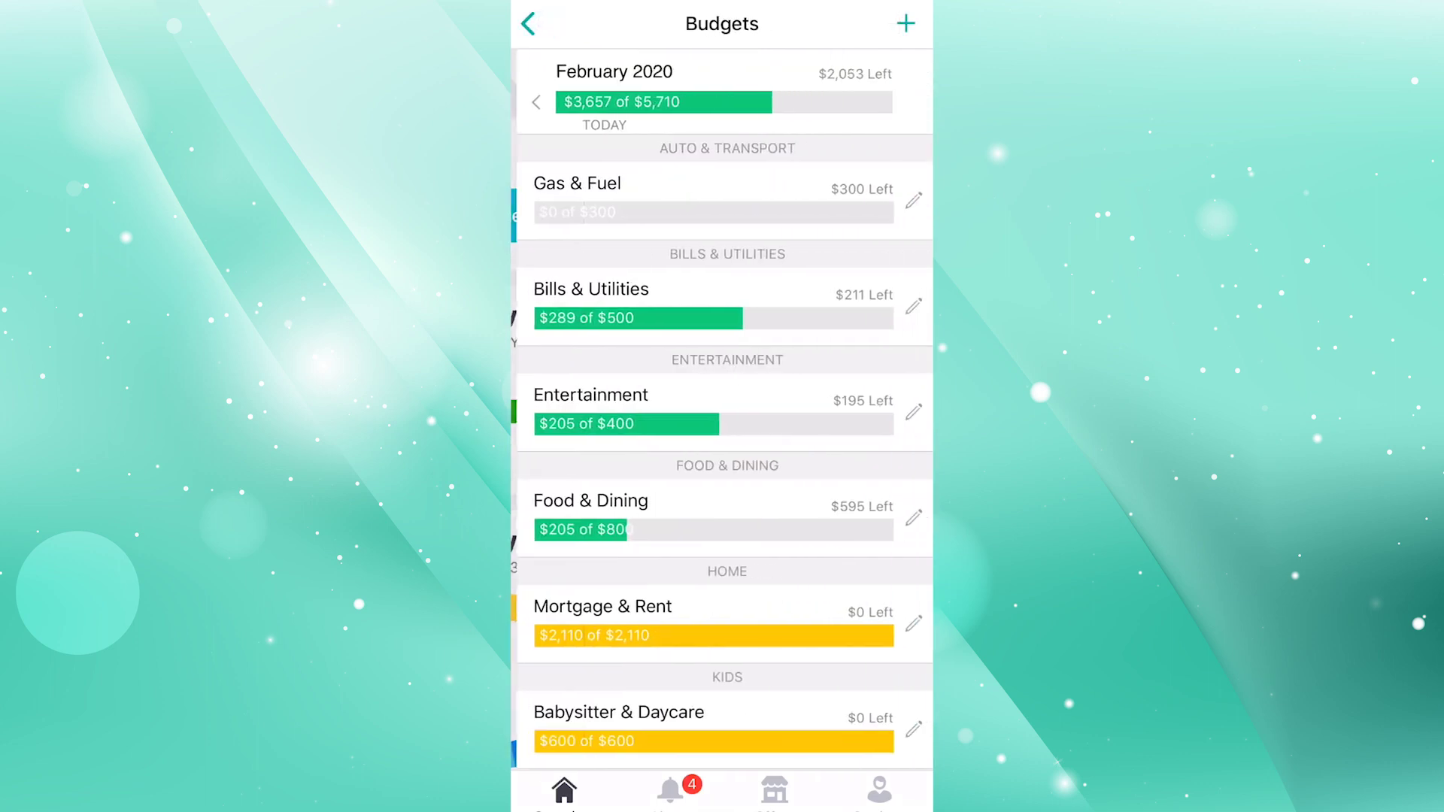
Step: Check the Bills & Utilities and Food & Dining transaction lists in the mobile Budgets screen
scroll(722, 452, "down", 3)
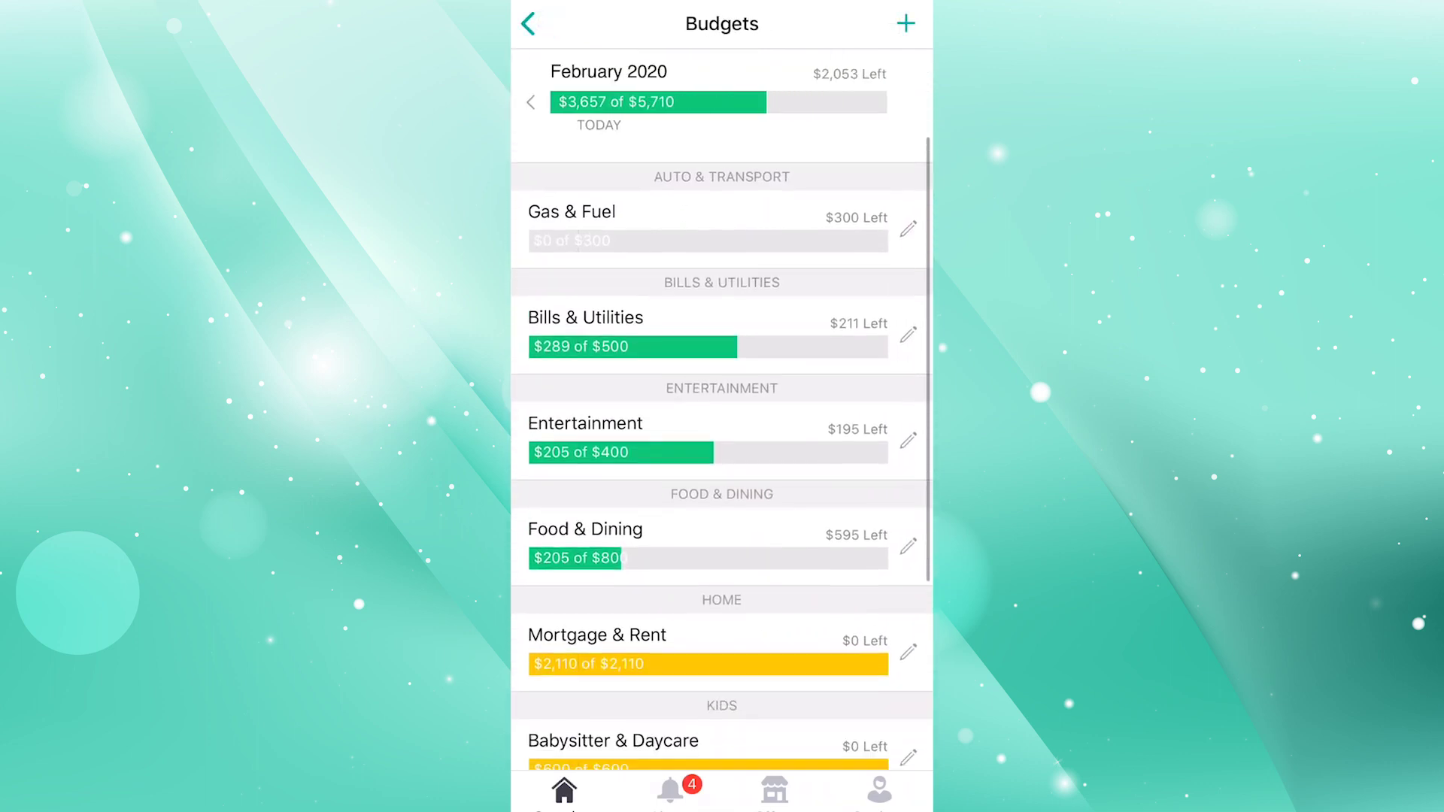
scroll(722, 452, "up", 5)
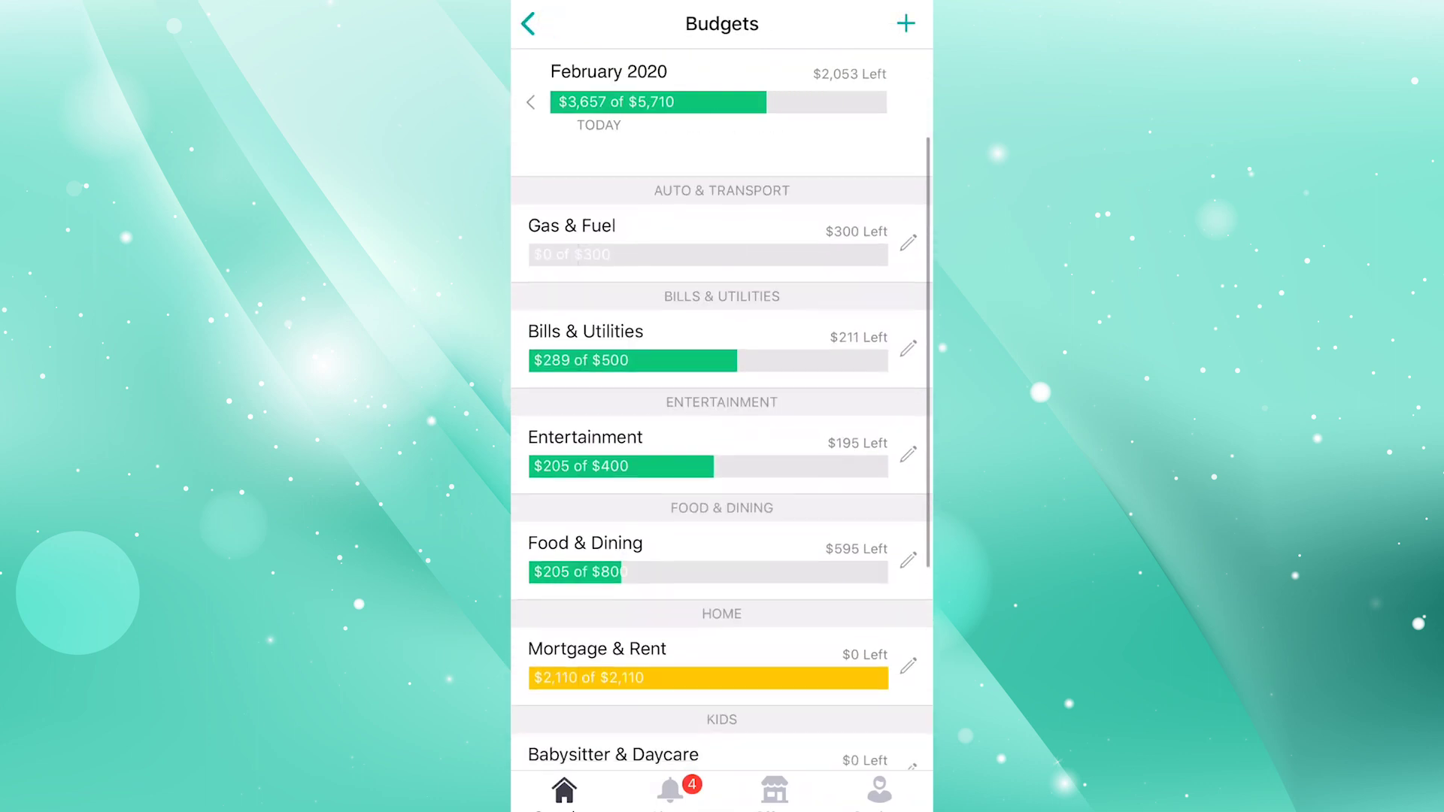
left_click(632, 305)
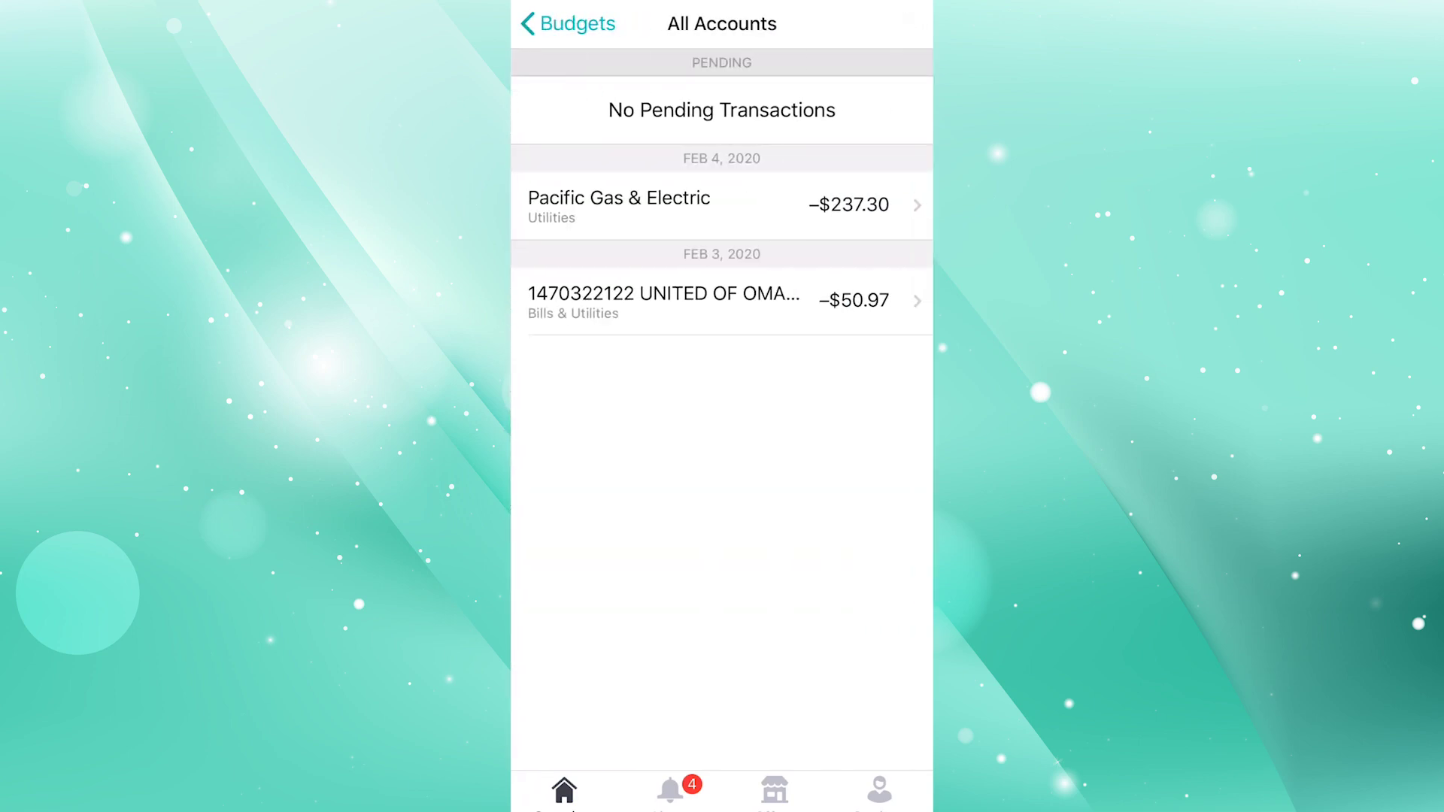
left_click(568, 23)
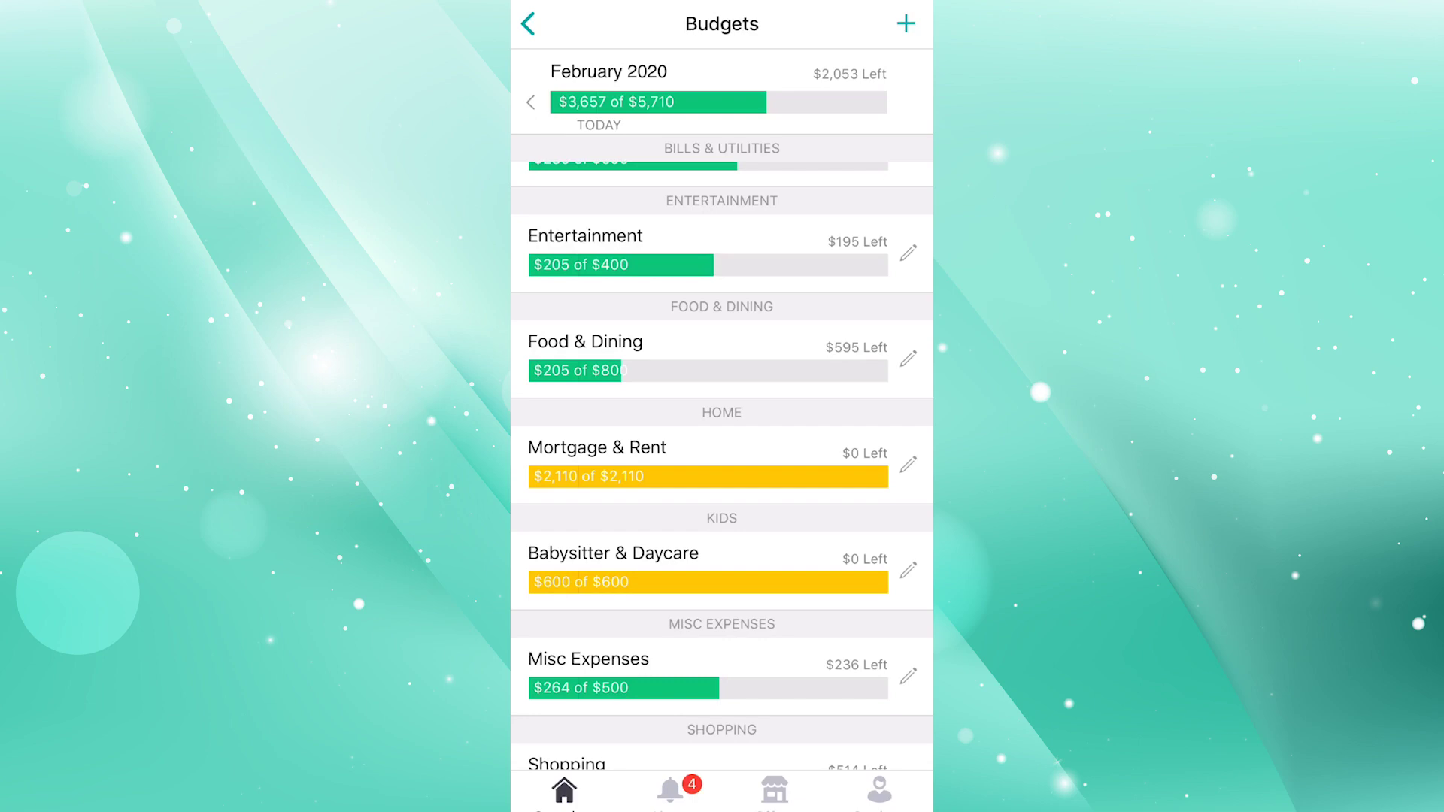
left_click(624, 357)
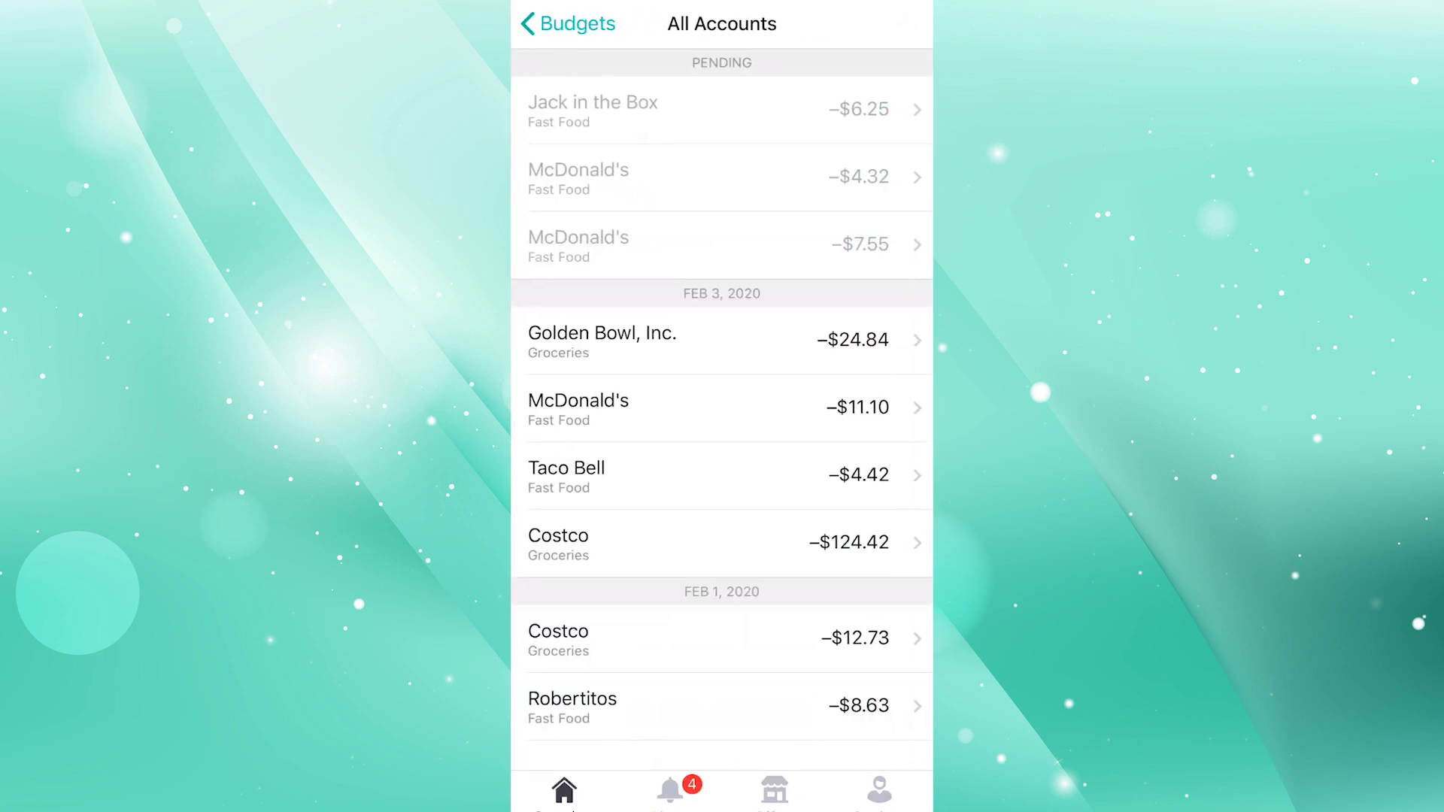
left_click(568, 23)
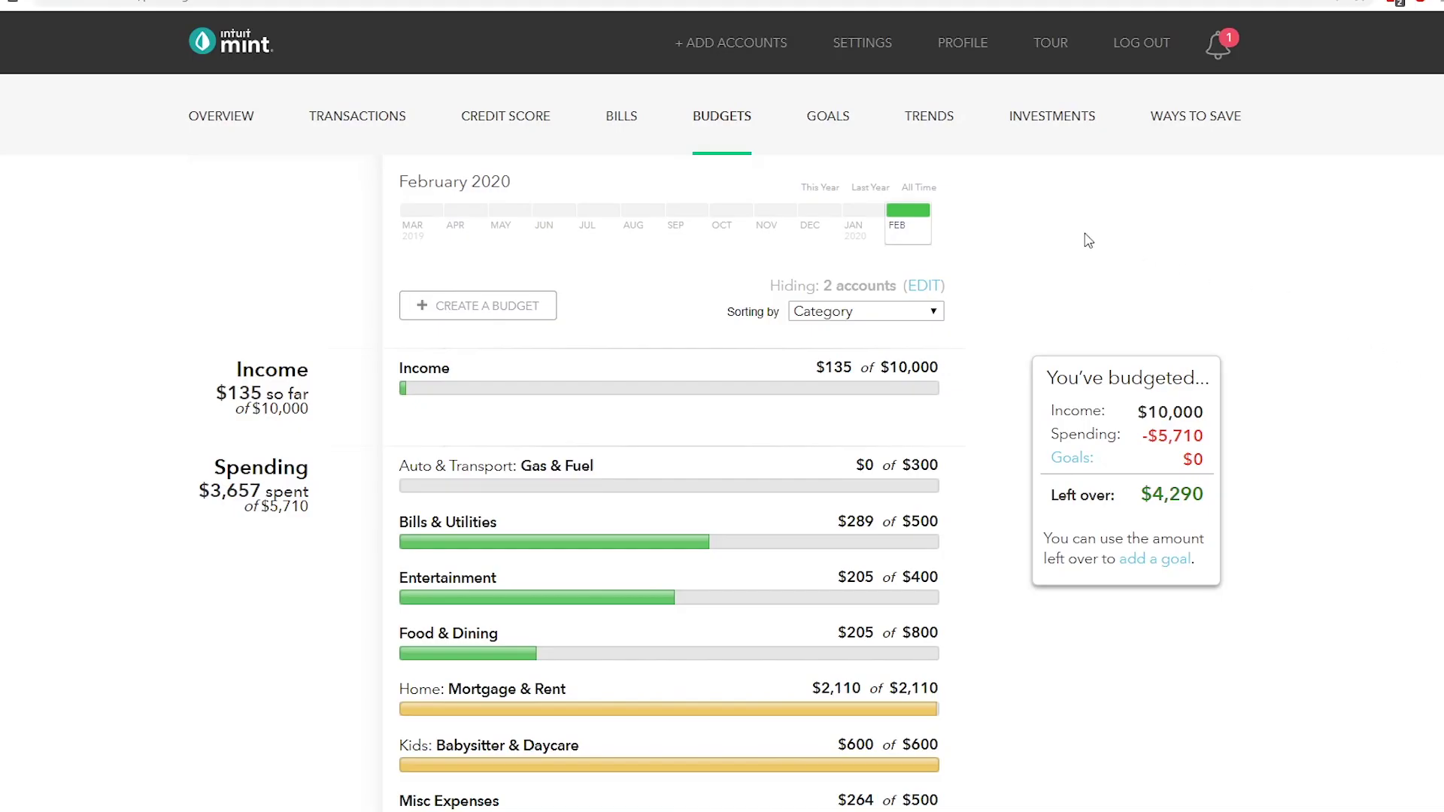
Step: Open the Trends spending-by-merchant report, reviewing account and period options while keeping last month
left_click(920, 128)
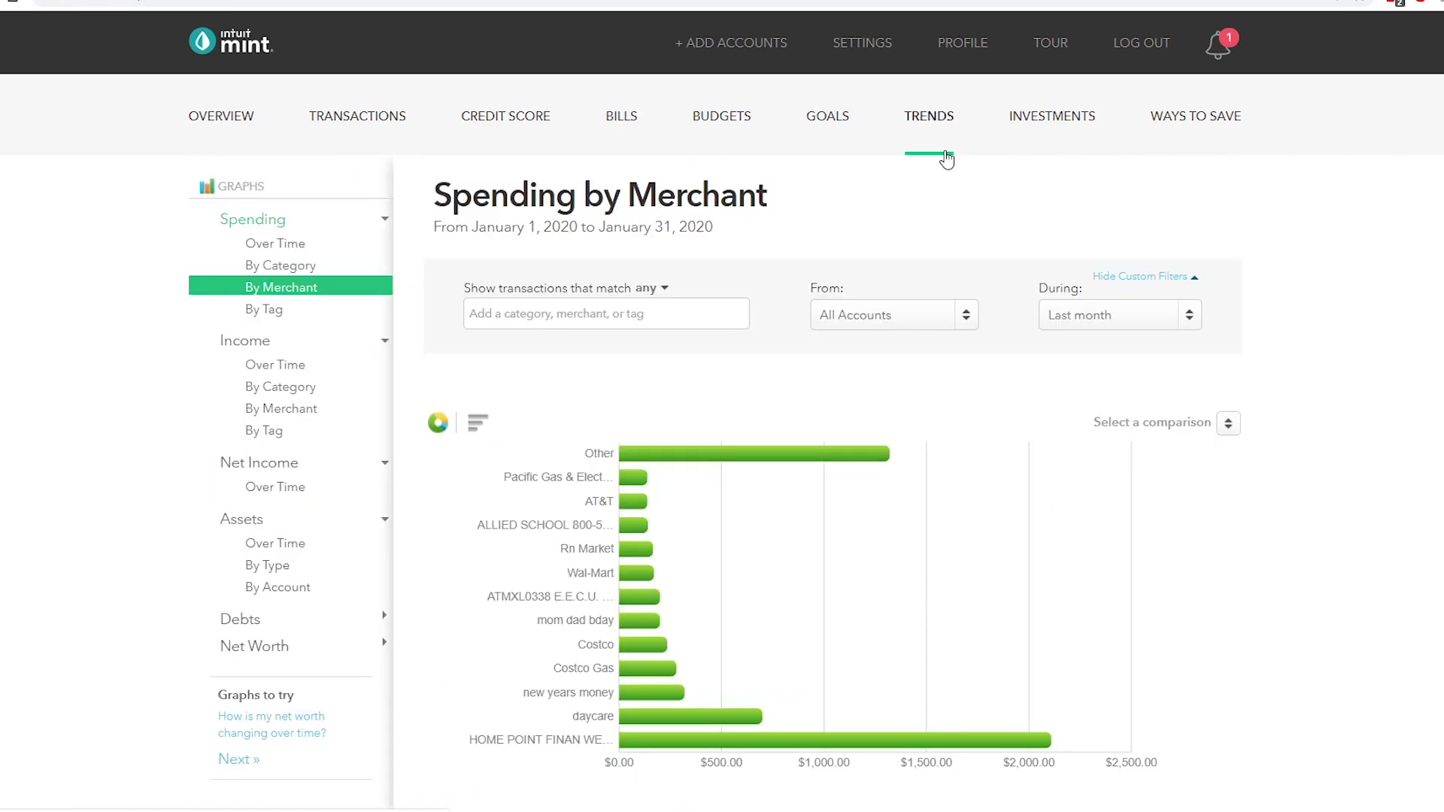
left_click(894, 314)
left_click(1108, 316)
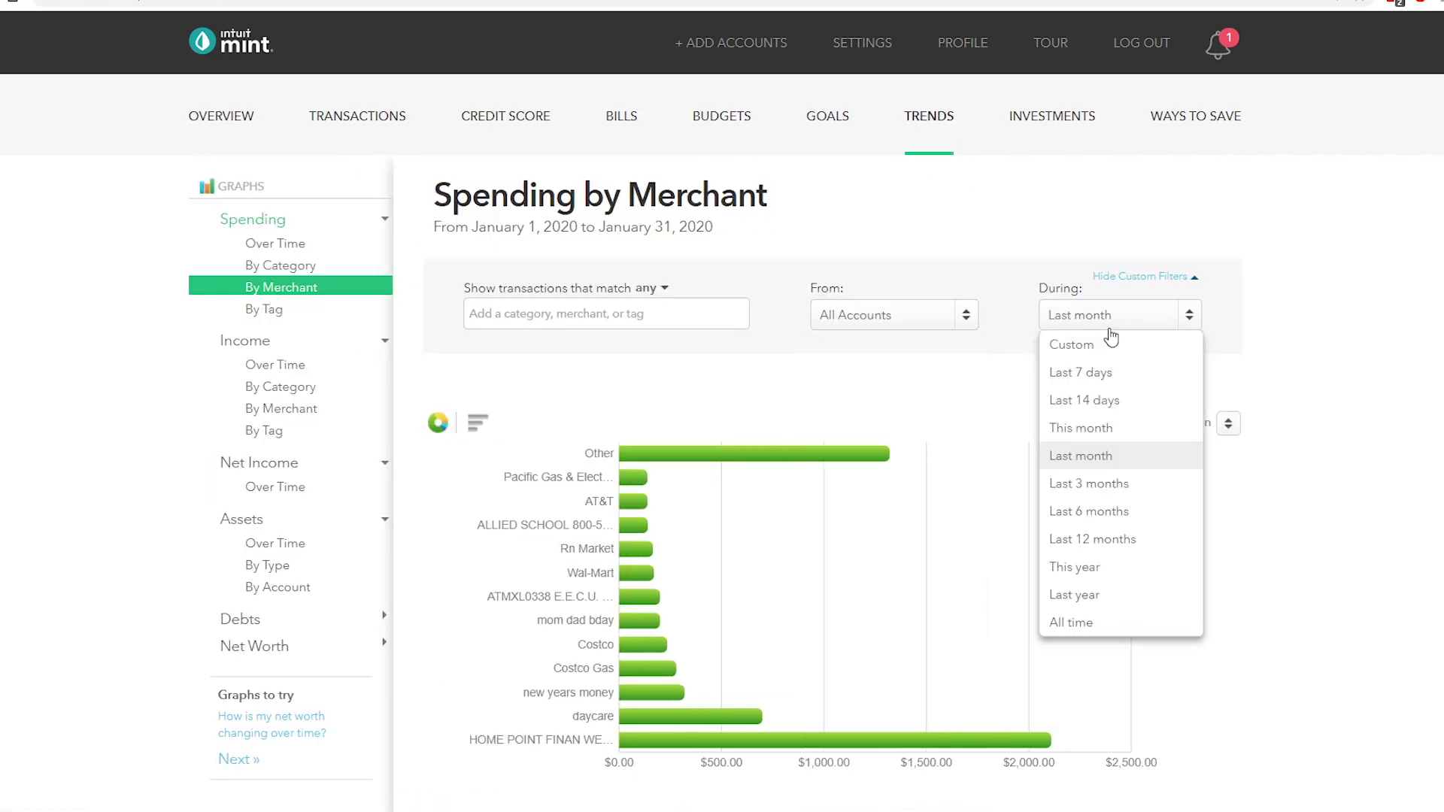
left_click(1340, 339)
scroll(1146, 259, "down", 2)
left_click(1110, 154)
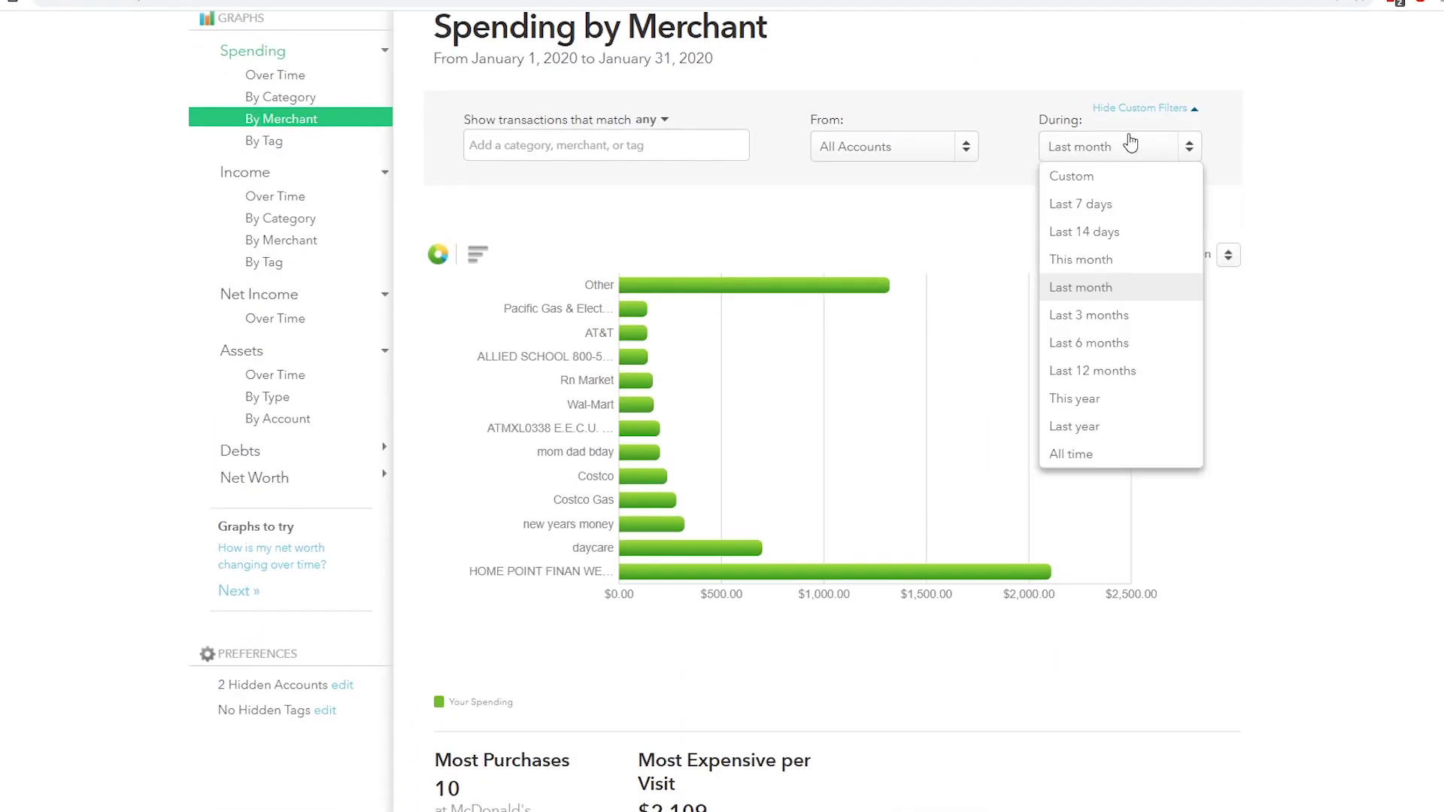
left_click(894, 147)
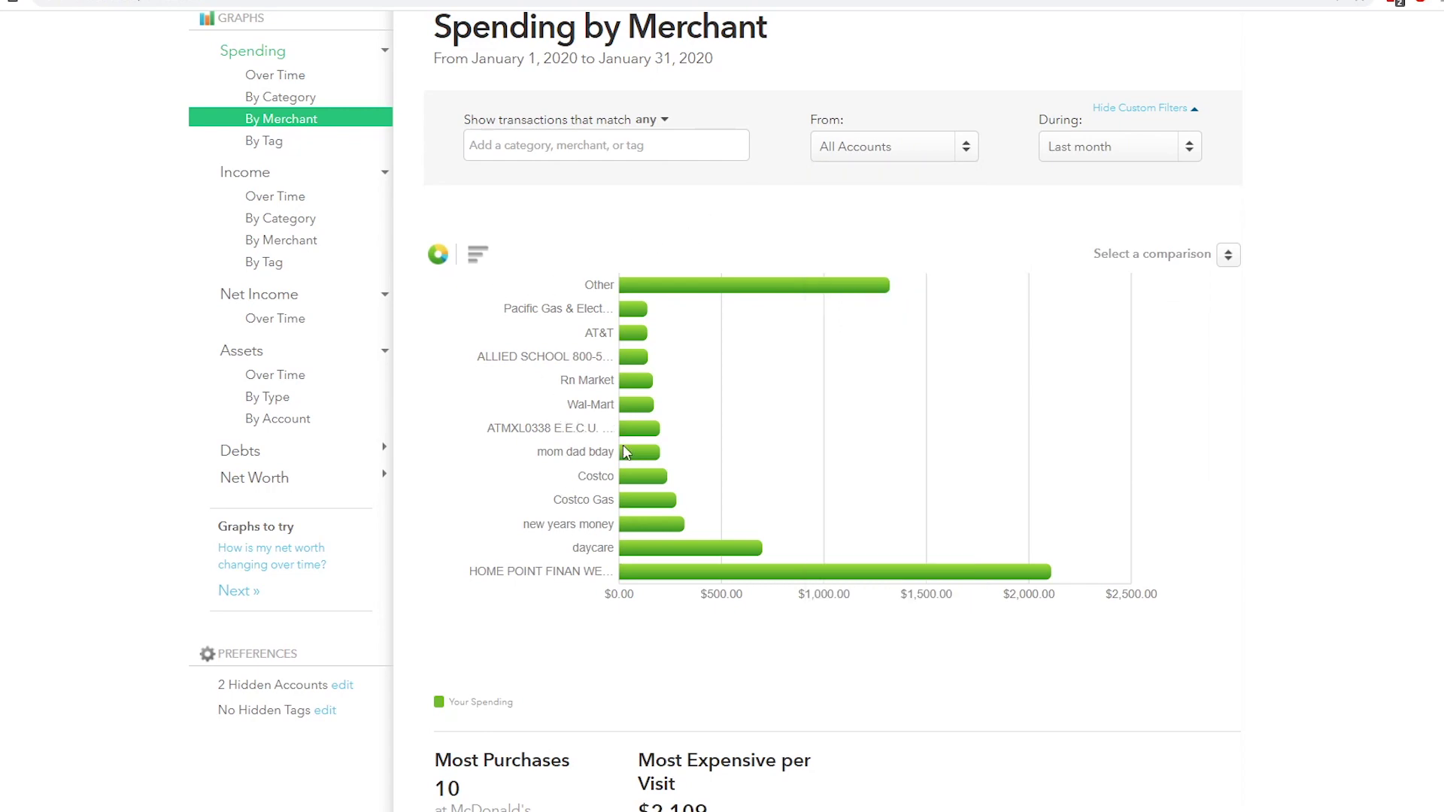
Step: Highlight the top merchant rows: daycare, new years money, Costco Gas and Costco
scroll(624, 451, "down", 6)
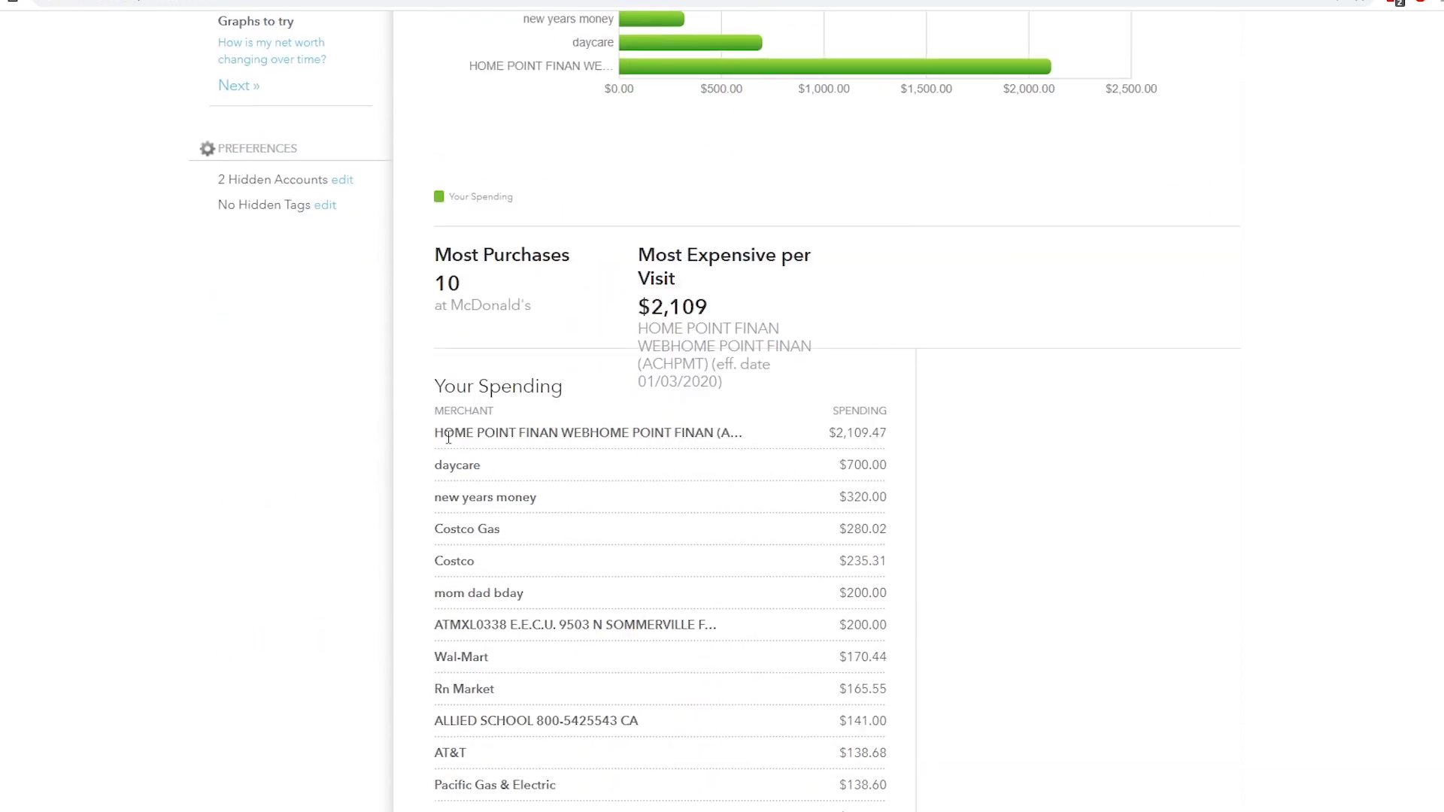
left_click_drag(449, 436, 866, 454)
left_click(867, 454)
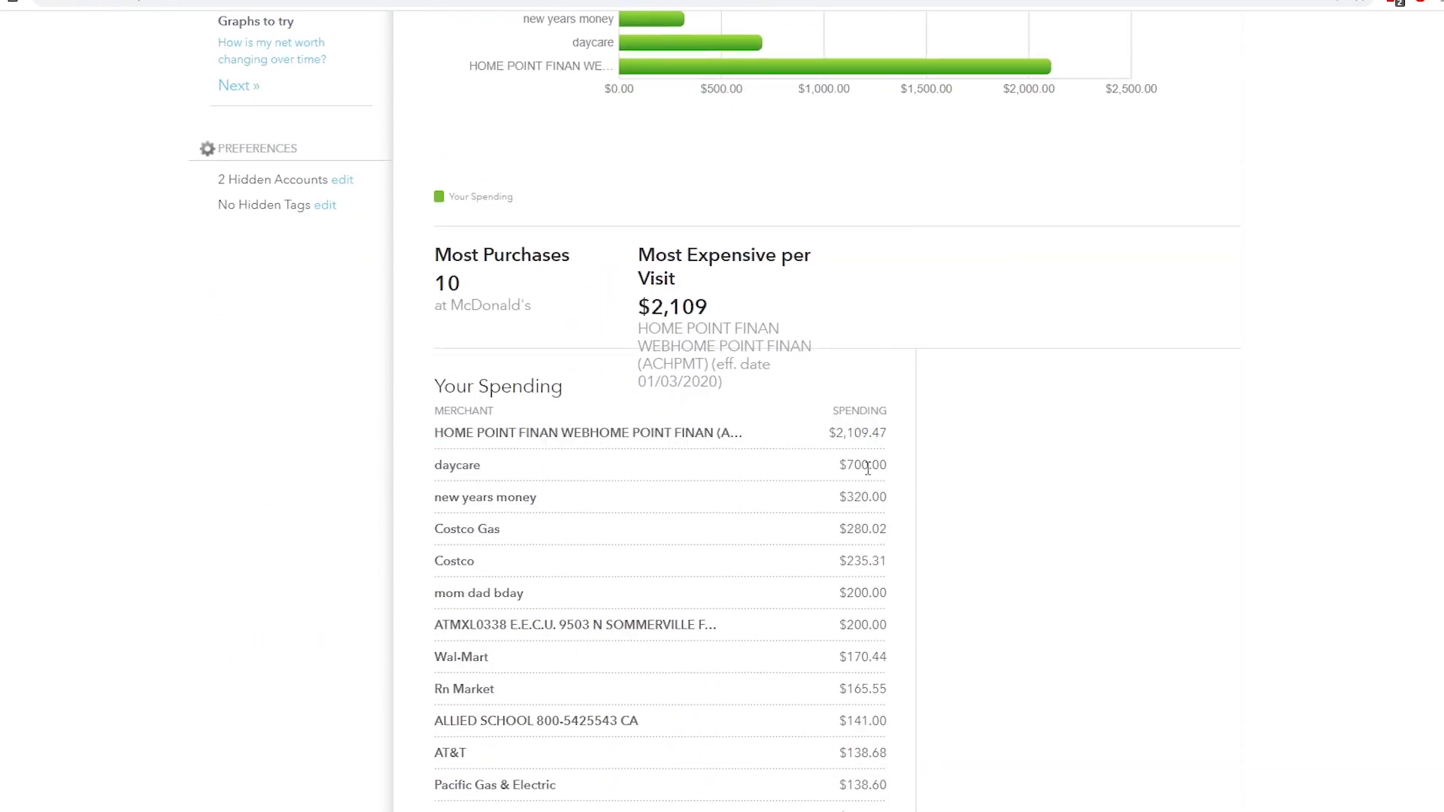
double_click(436, 460)
left_click(666, 489)
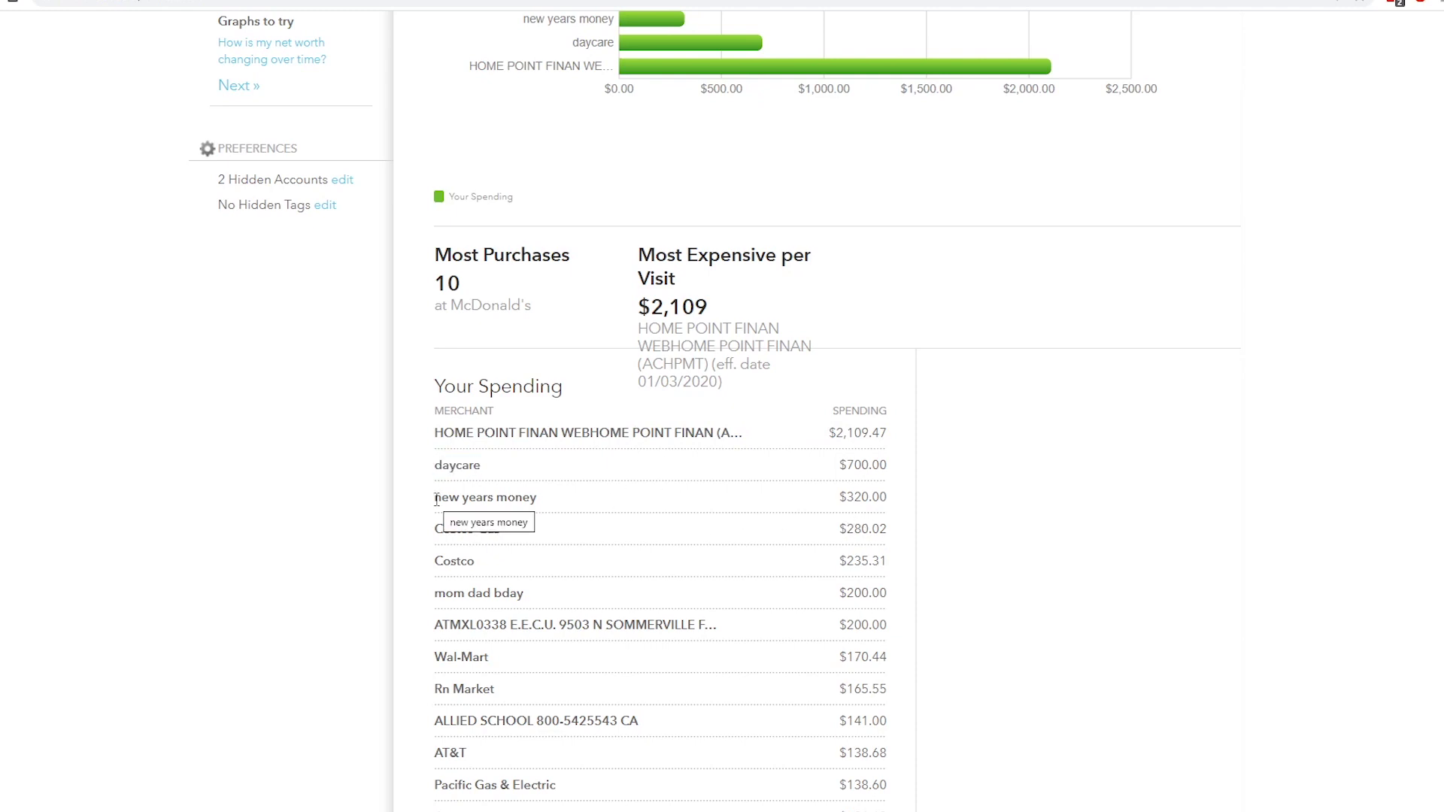
left_click_drag(436, 500, 879, 499)
left_click(882, 529)
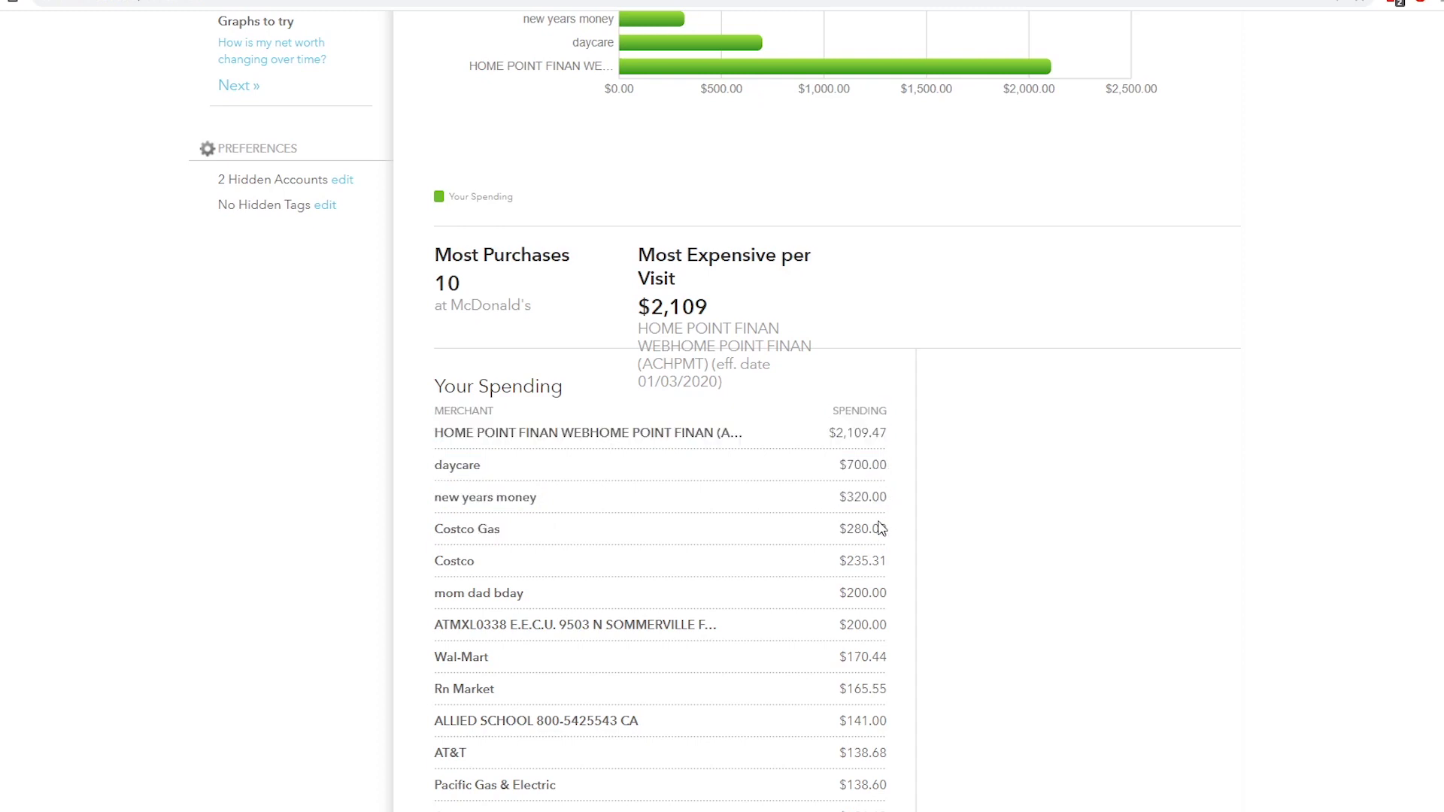
left_click_drag(489, 536, 620, 598)
Step: Review merchants further down the list to ATMXL and Wal-Mart, and the Costco Gas $280.02 amount
left_click(878, 561)
left_click(735, 593)
scroll(734, 593, "down", 2)
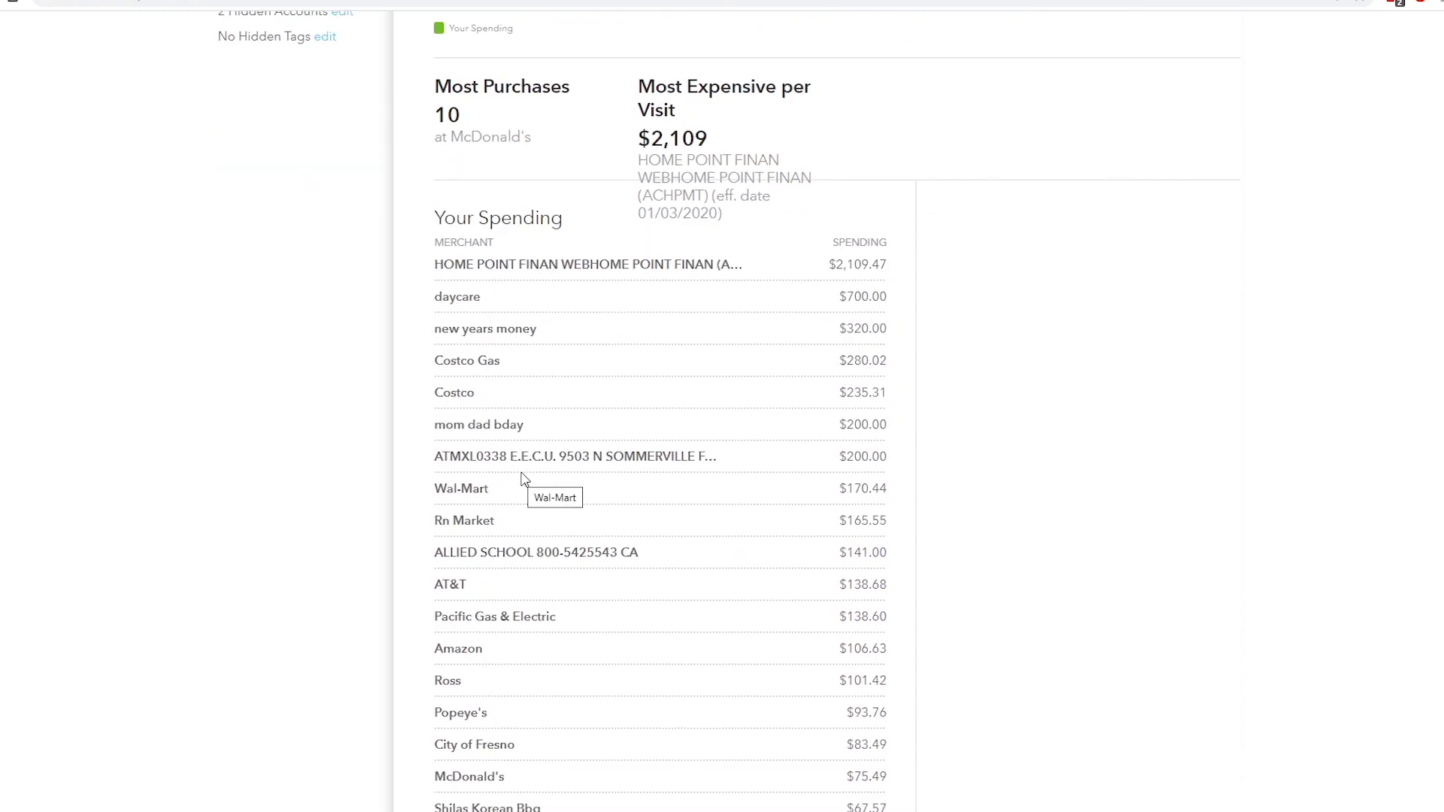
left_click_drag(438, 483, 915, 510)
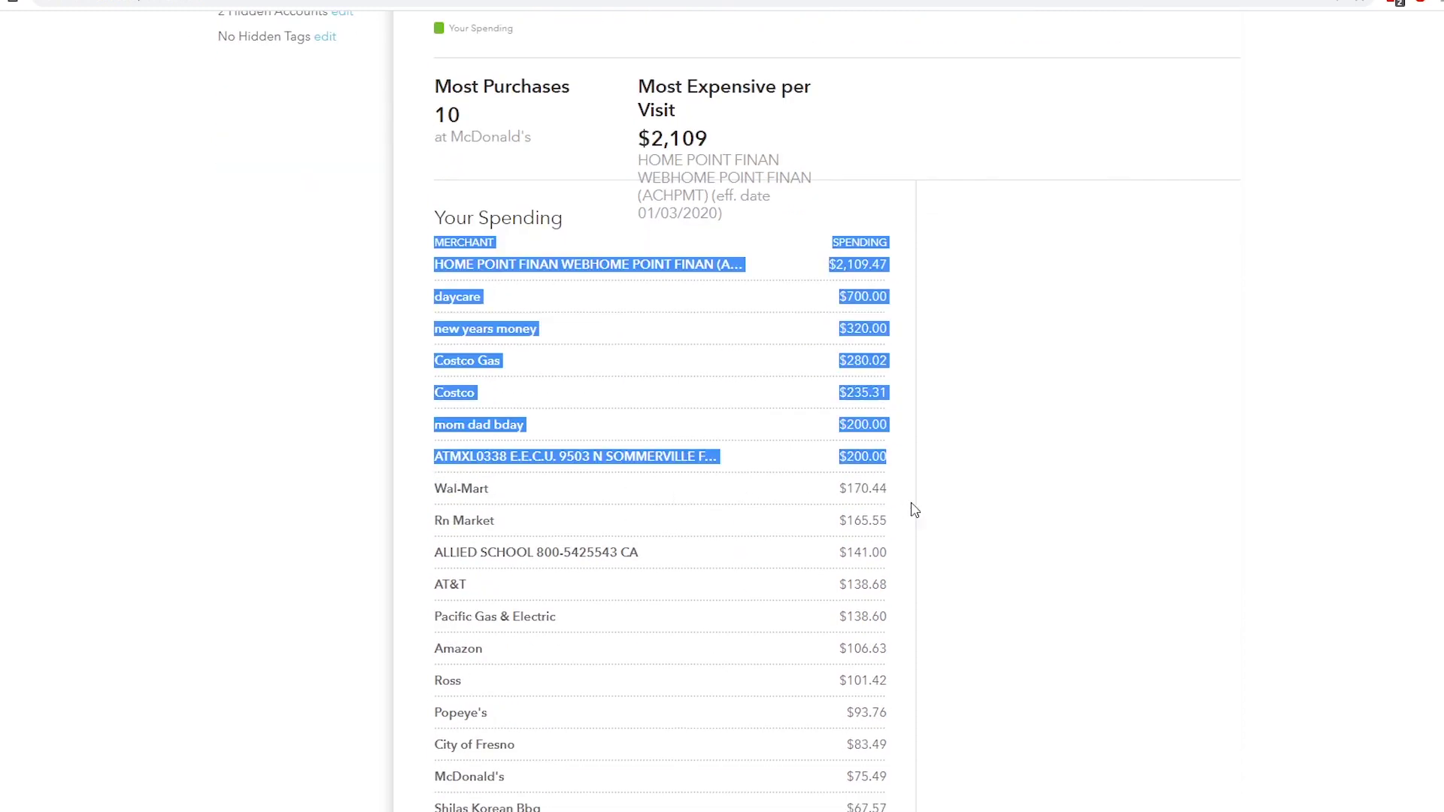
triple_click(877, 487)
left_click(879, 493)
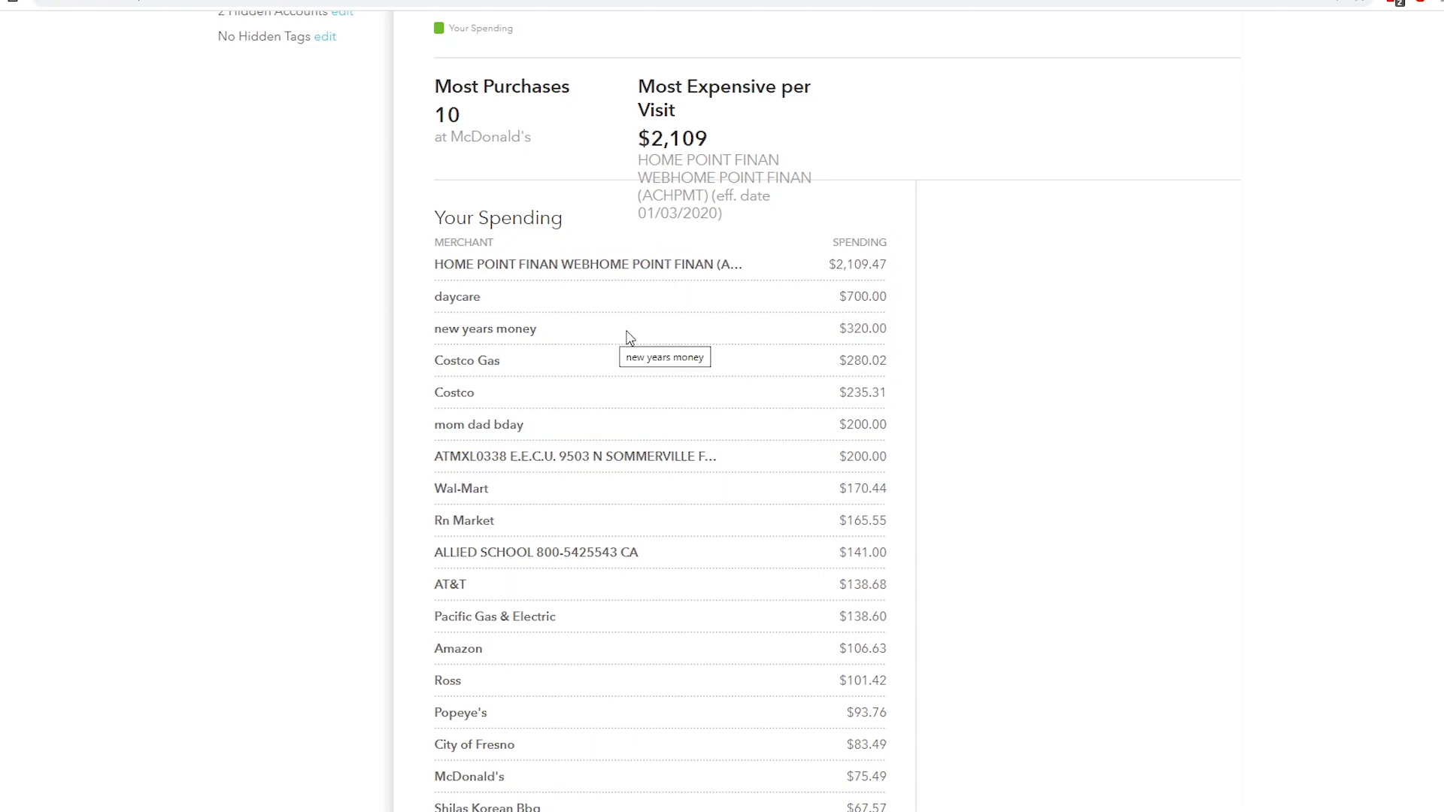
left_click_drag(890, 369, 830, 363)
left_click(785, 388)
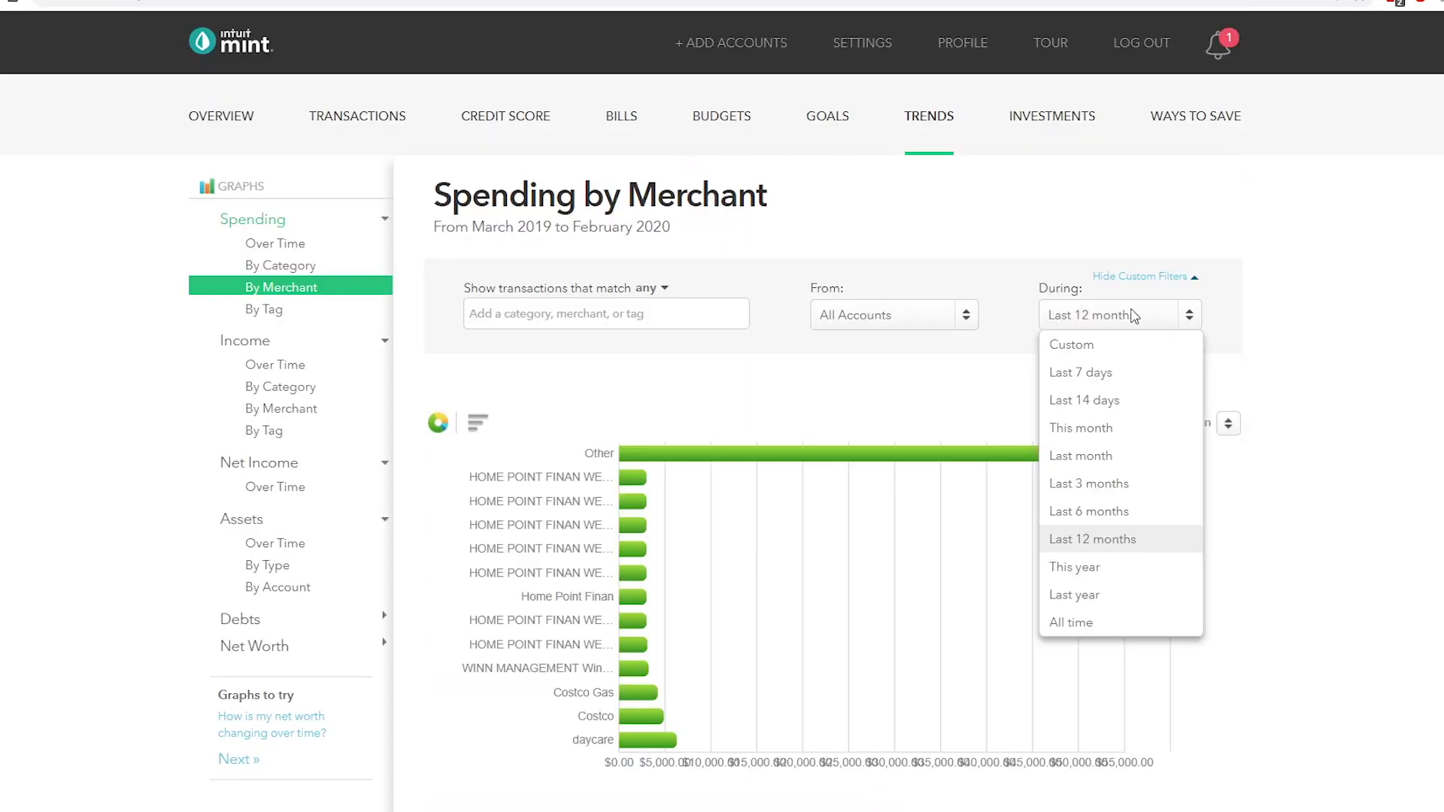
Step: Switch the report period to Last 12 months and highlight daycare's $6,300.00 total
left_click(1095, 593)
scroll(1356, 564, "down", 5)
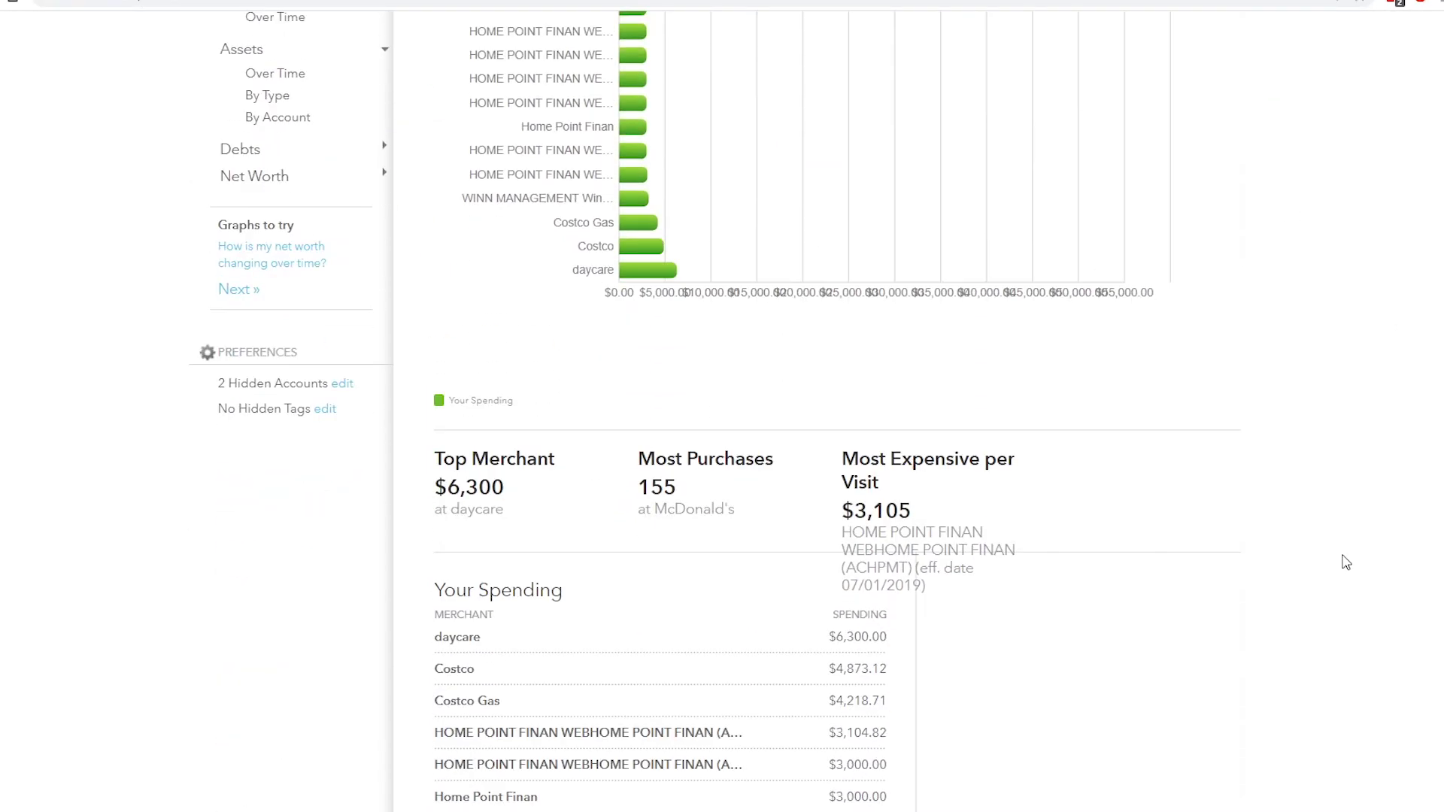
scroll(1346, 563, "down", 3)
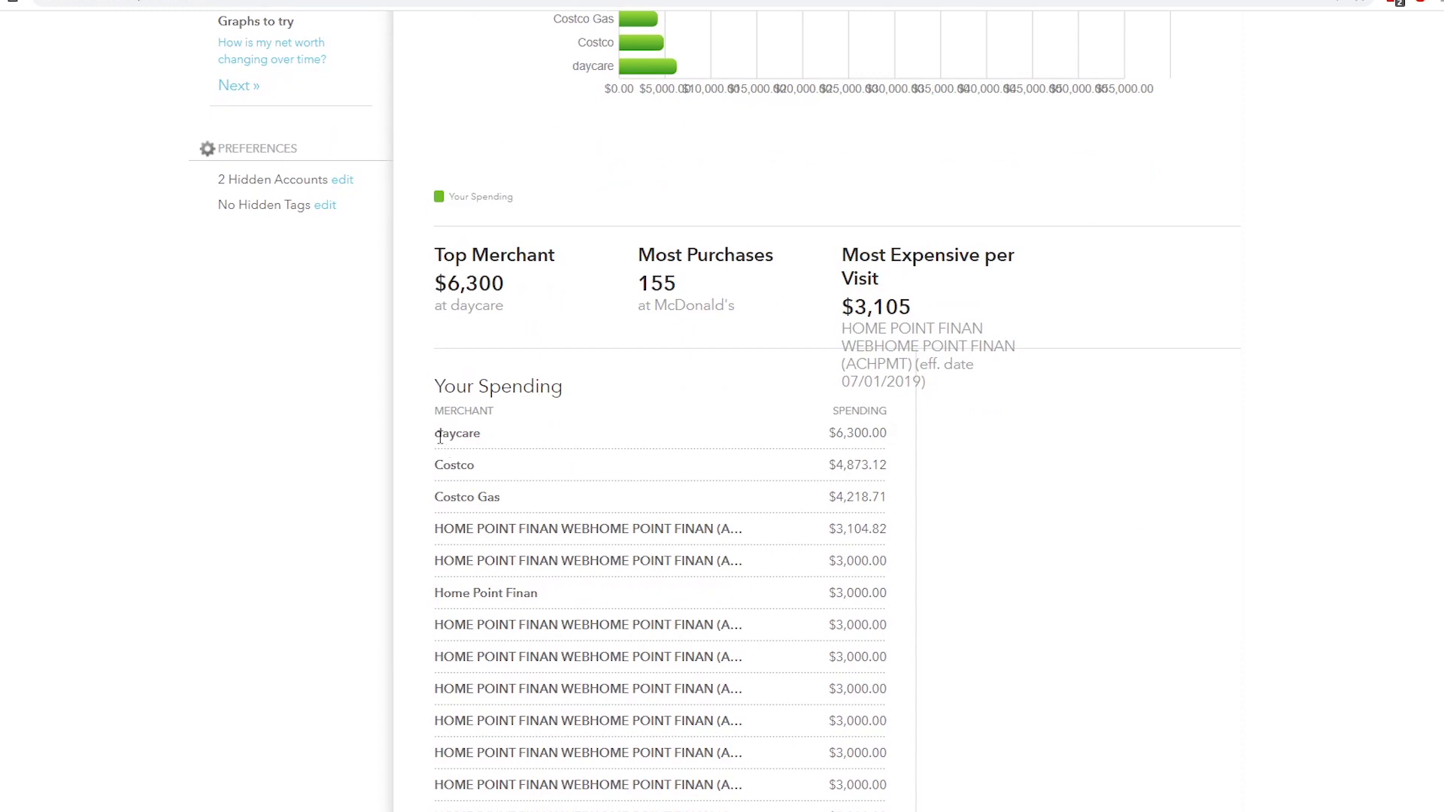
double_click(858, 434)
left_click(849, 461)
Step: Highlight Costco's name and amount, the Costco Gas row, and AT&T's $1,906.34 total
double_click(455, 464)
left_click_drag(830, 467, 890, 473)
left_click_drag(457, 497, 884, 512)
left_click(881, 509)
scroll(852, 695, "down", 2)
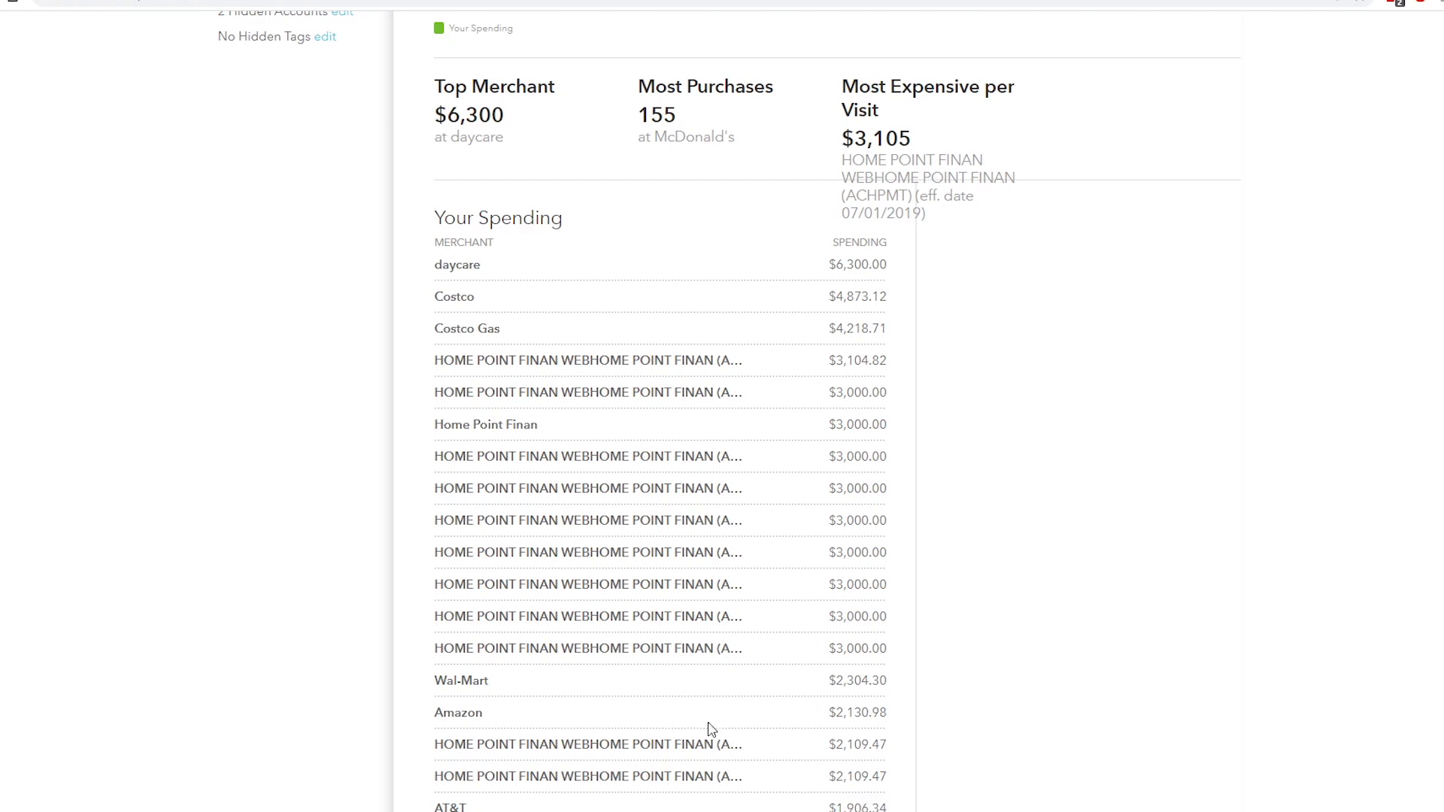
scroll(752, 741, "down", 1)
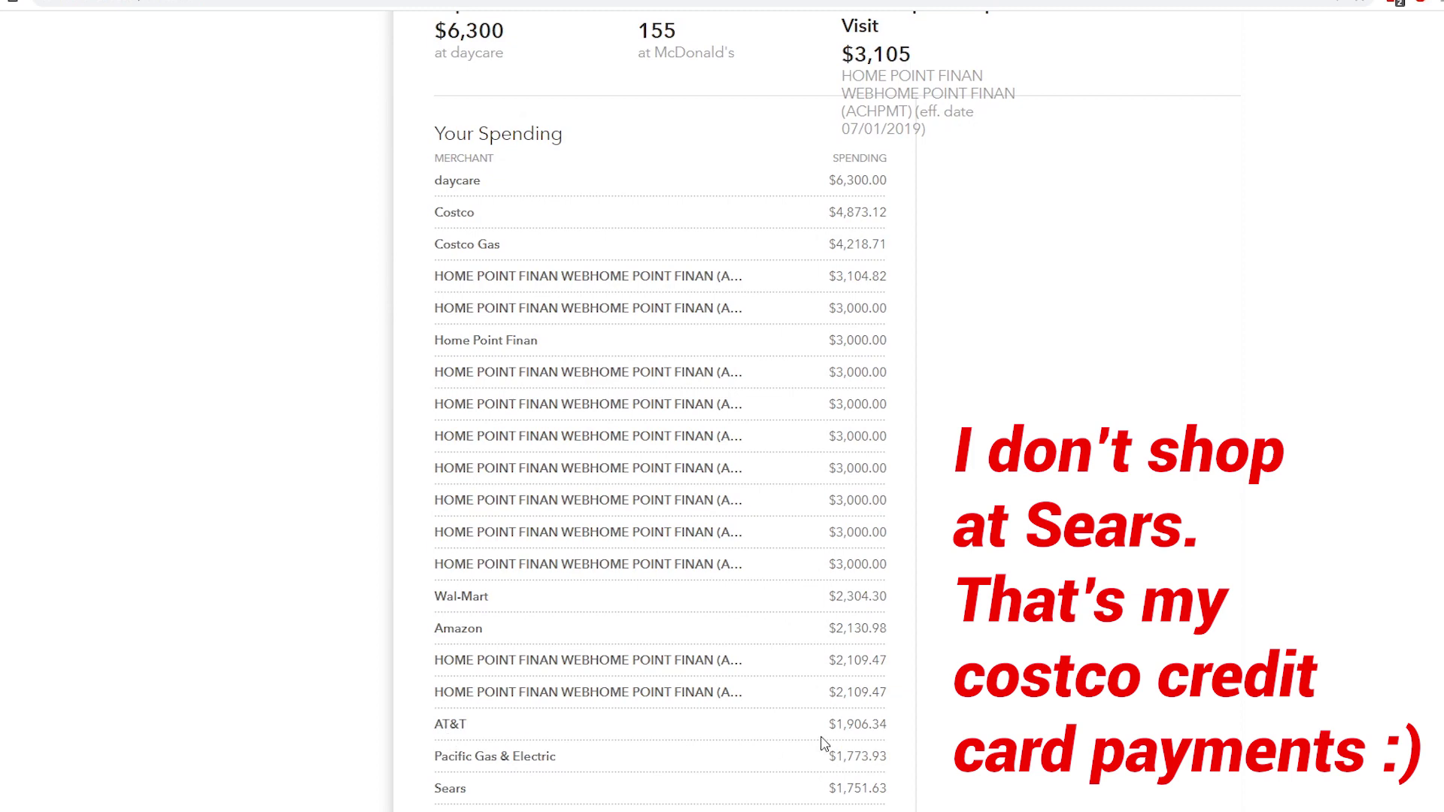
double_click(853, 725)
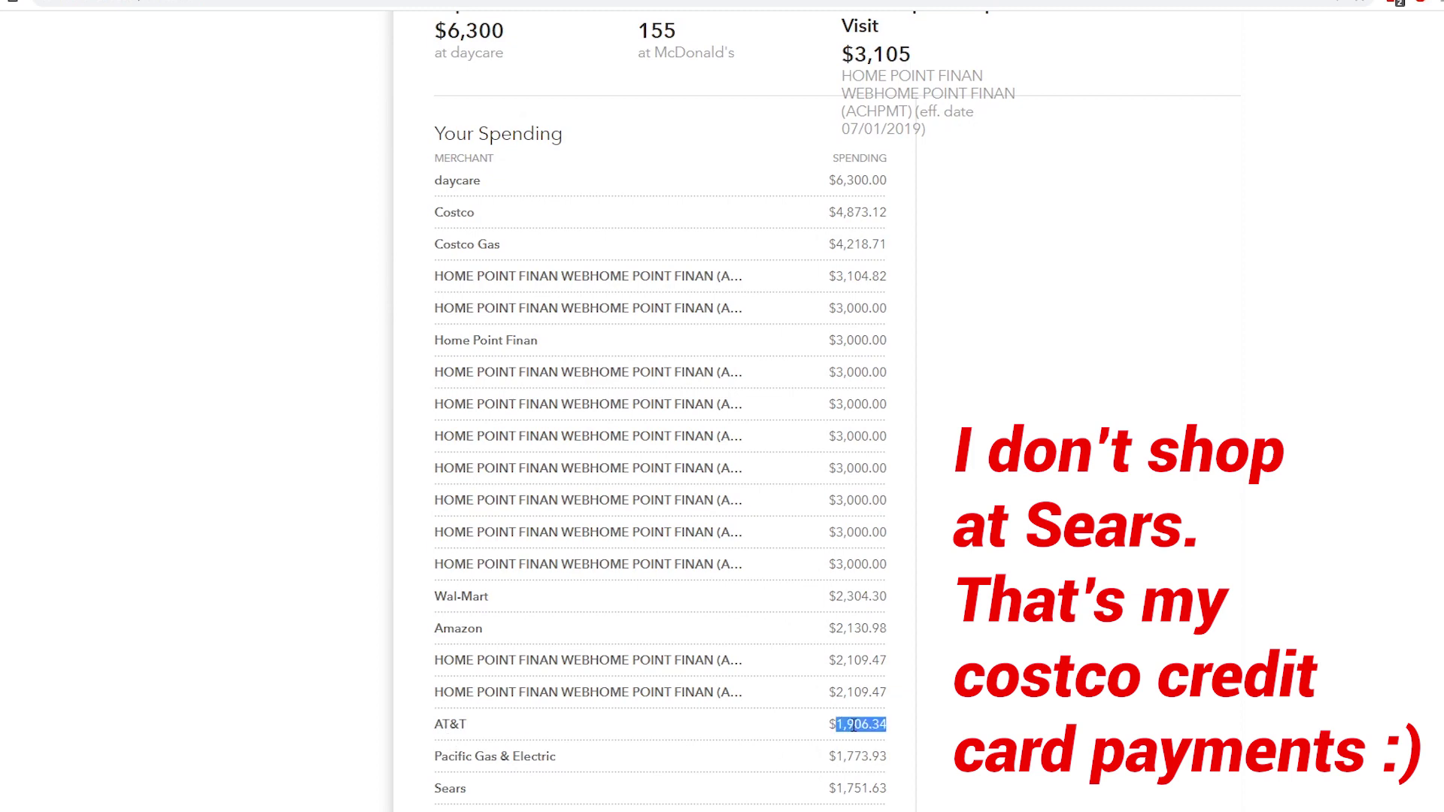